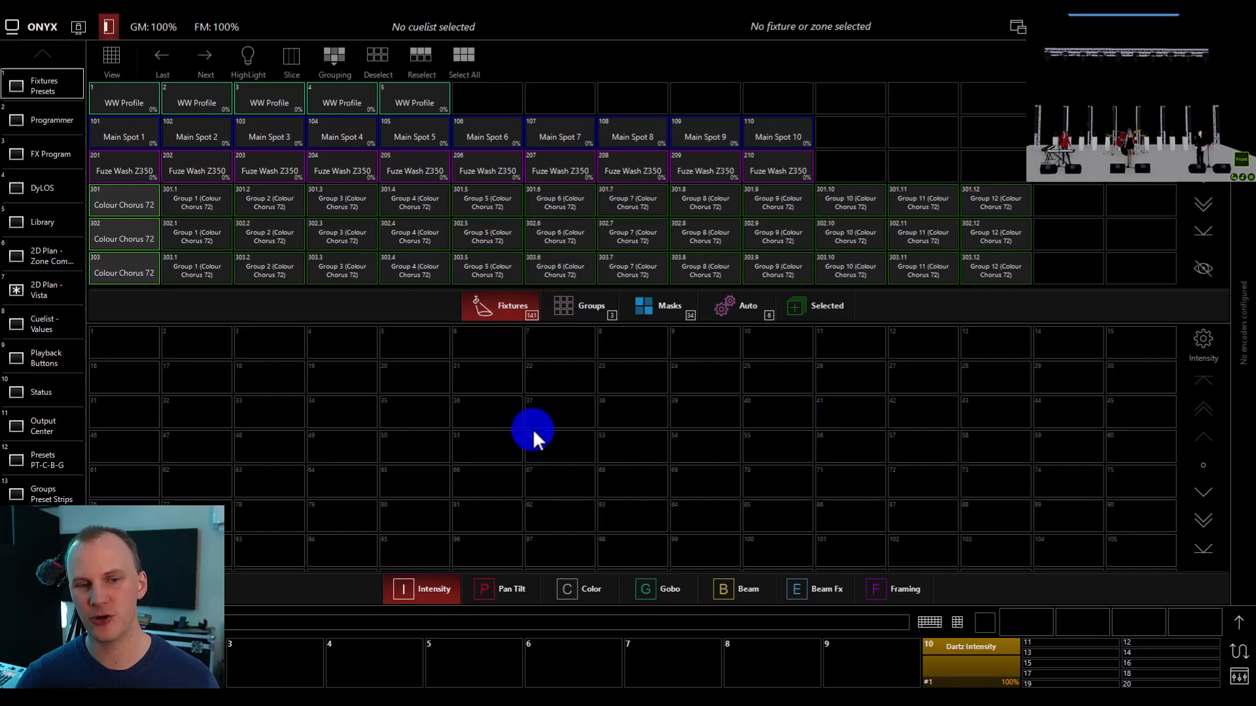
Look through the preset banks for Intensity, Pan Tilt, Color, Gobo, Beam, Beam Fx and Framing.
scroll(511, 449, "down", 1)
left_click(411, 588)
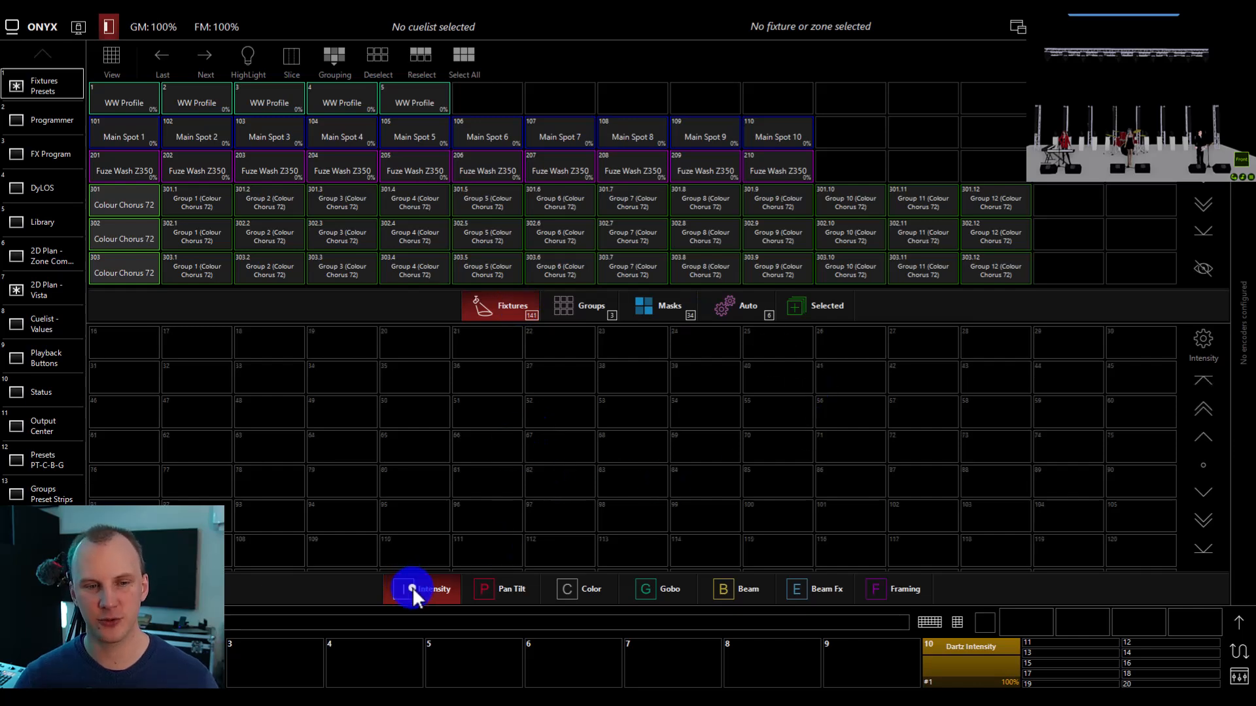
left_click(491, 585)
left_click(598, 588)
left_click(659, 587)
left_click(732, 583)
left_click(814, 579)
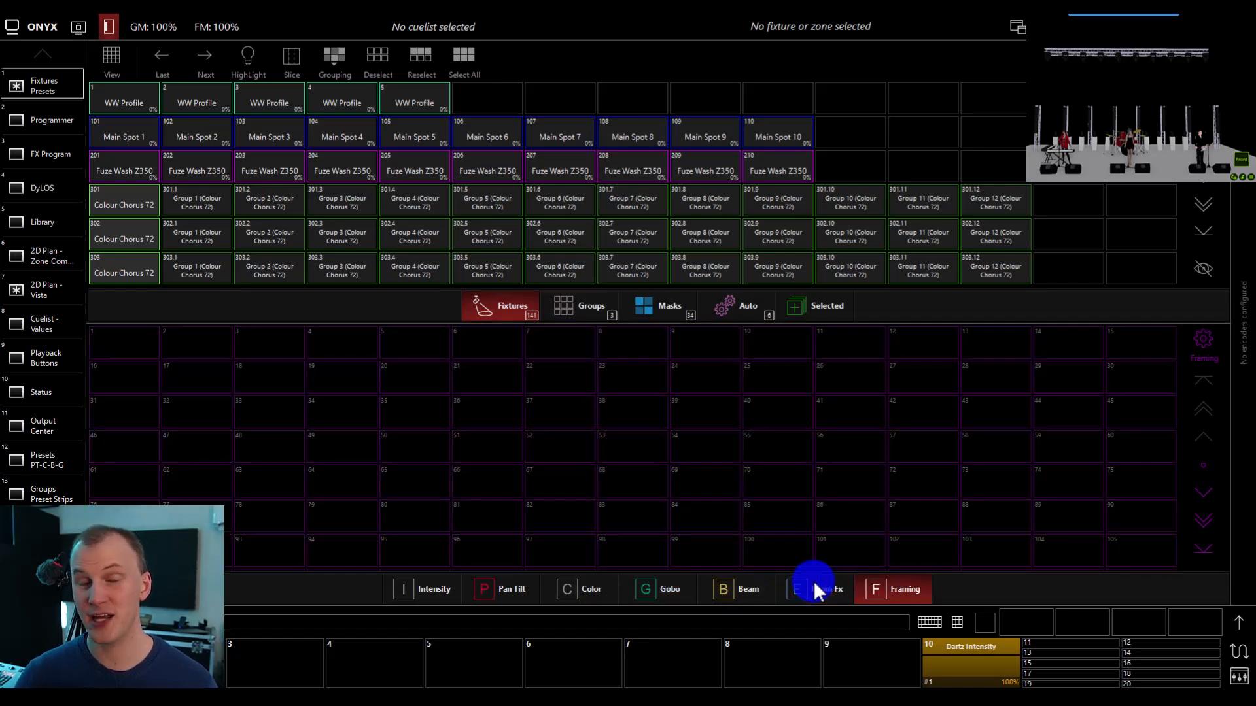
key("i")
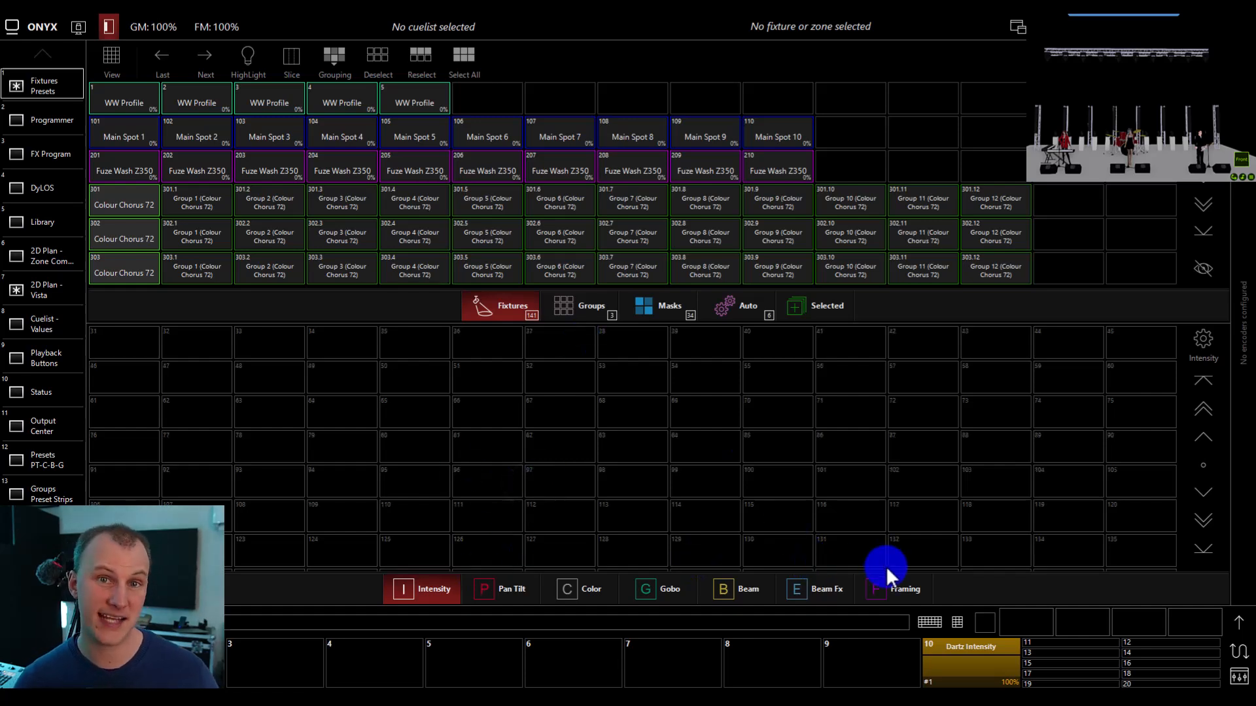
In the 2D Plan - Vista view, select Main Spots 101 to 110 and set their intensity output to full.
left_click(61, 288)
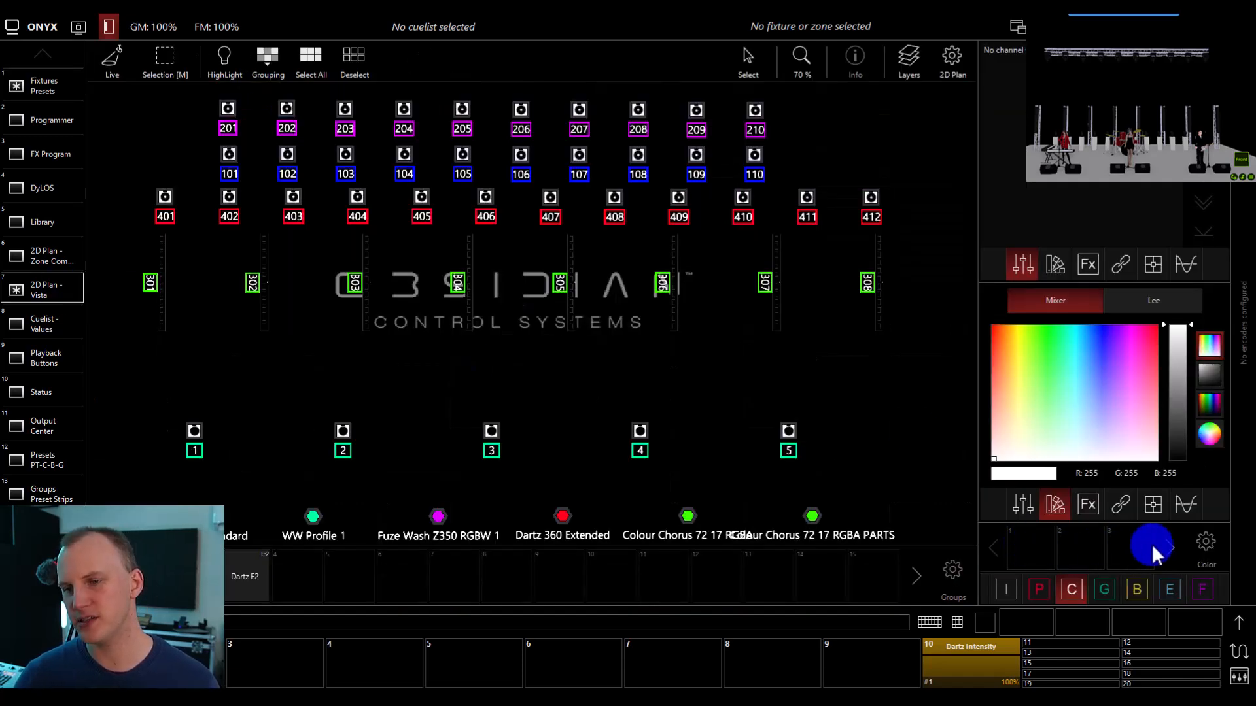
left_click(1000, 554)
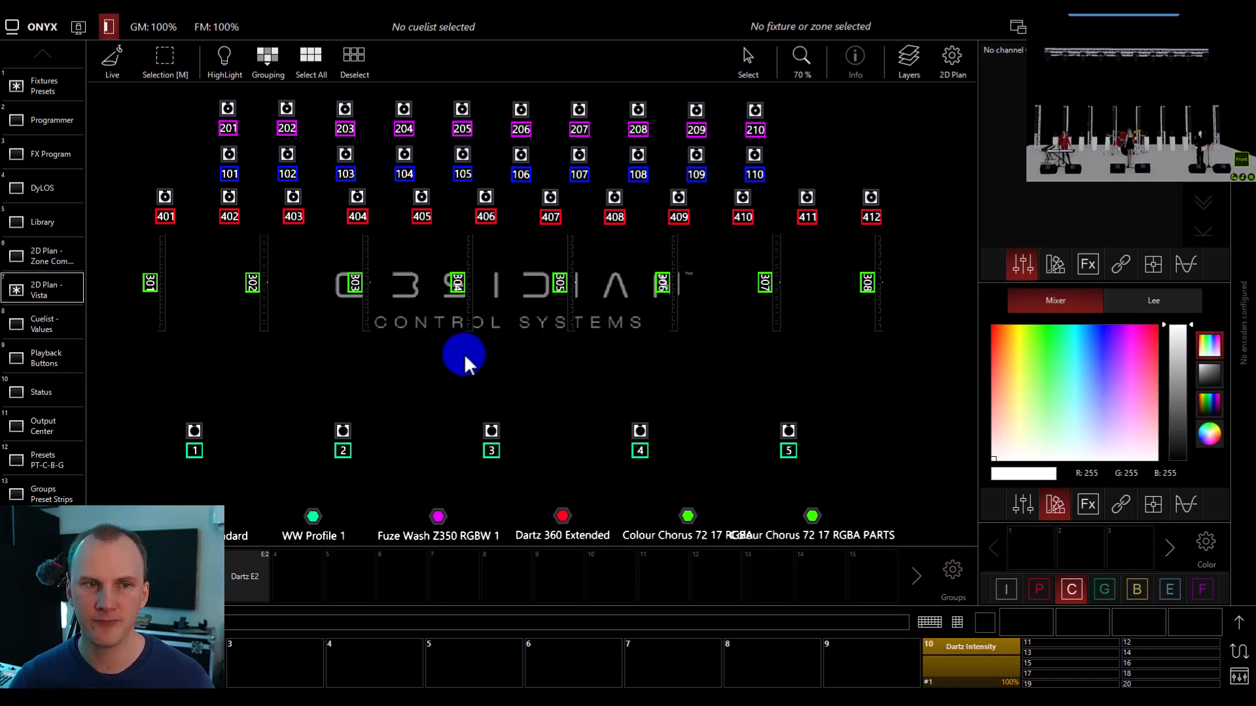
left_click_drag(215, 140, 928, 210)
left_click(1007, 588)
left_click(1235, 625)
left_click(913, 296)
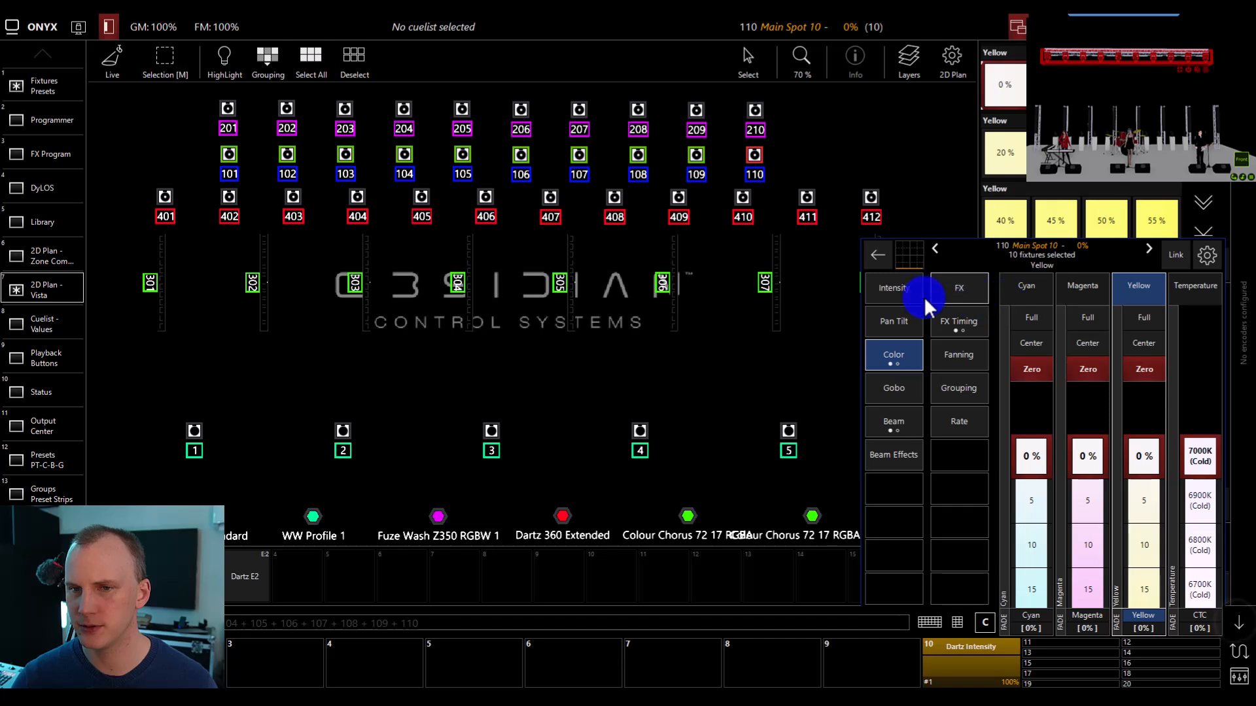
left_click(1040, 319)
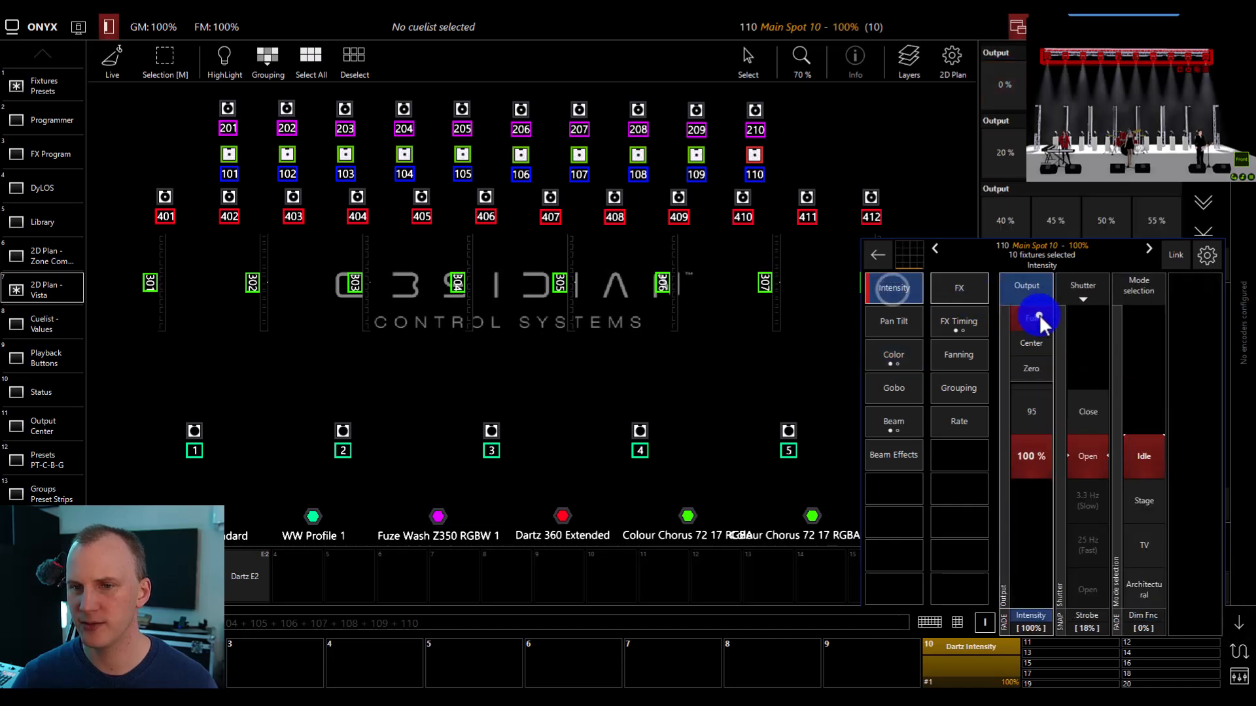
Set the selected spots' Cyan to full and aim them at the front centre of the stage in the 3D visualizer.
left_click(895, 355)
left_click(1031, 317)
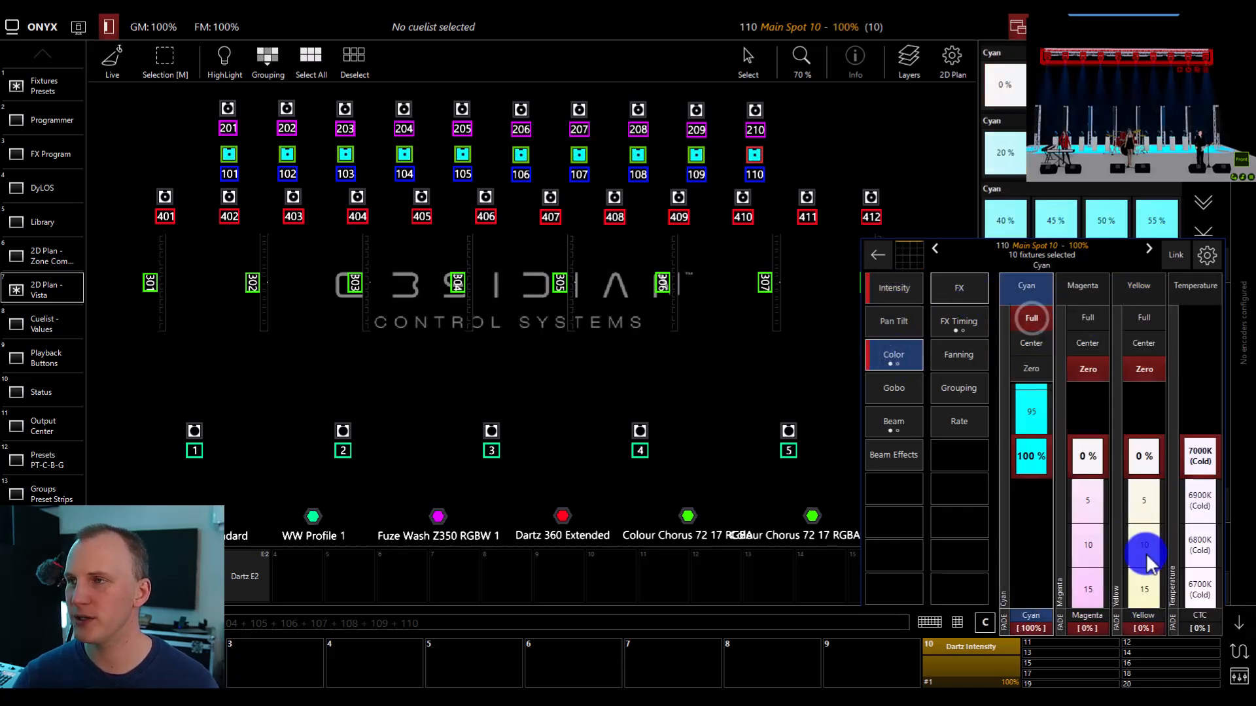
left_click(1241, 623)
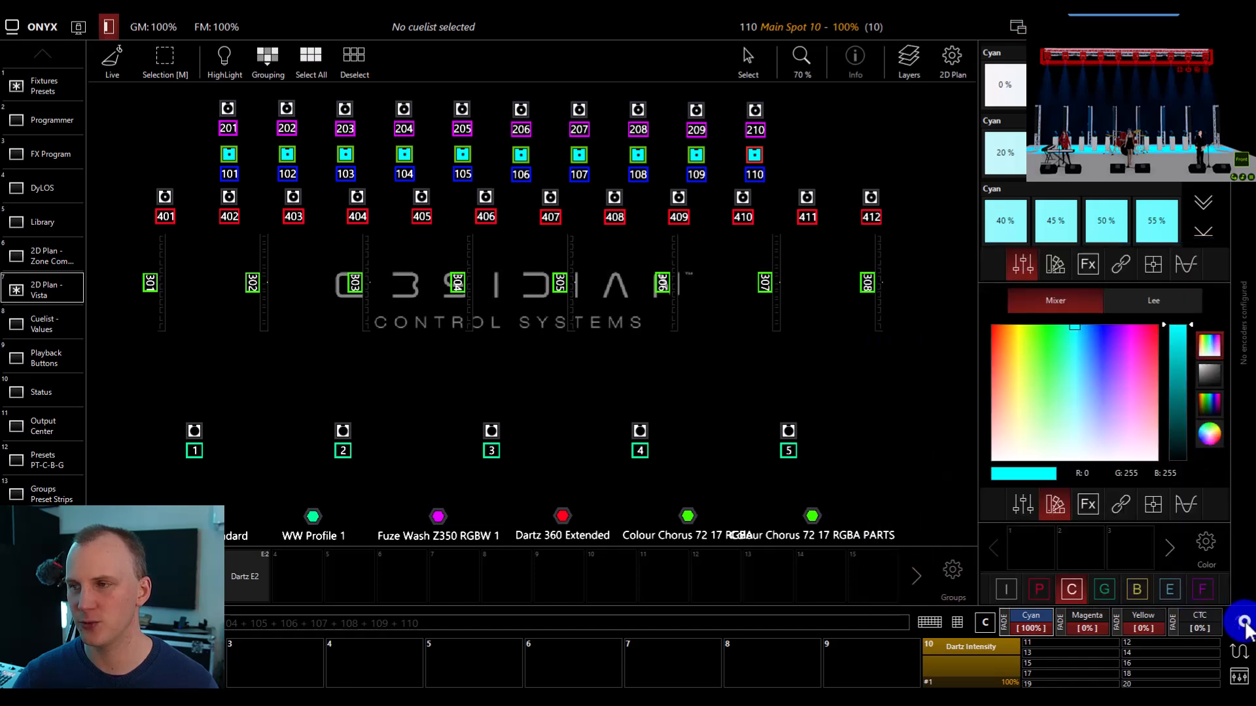
left_click(1120, 169)
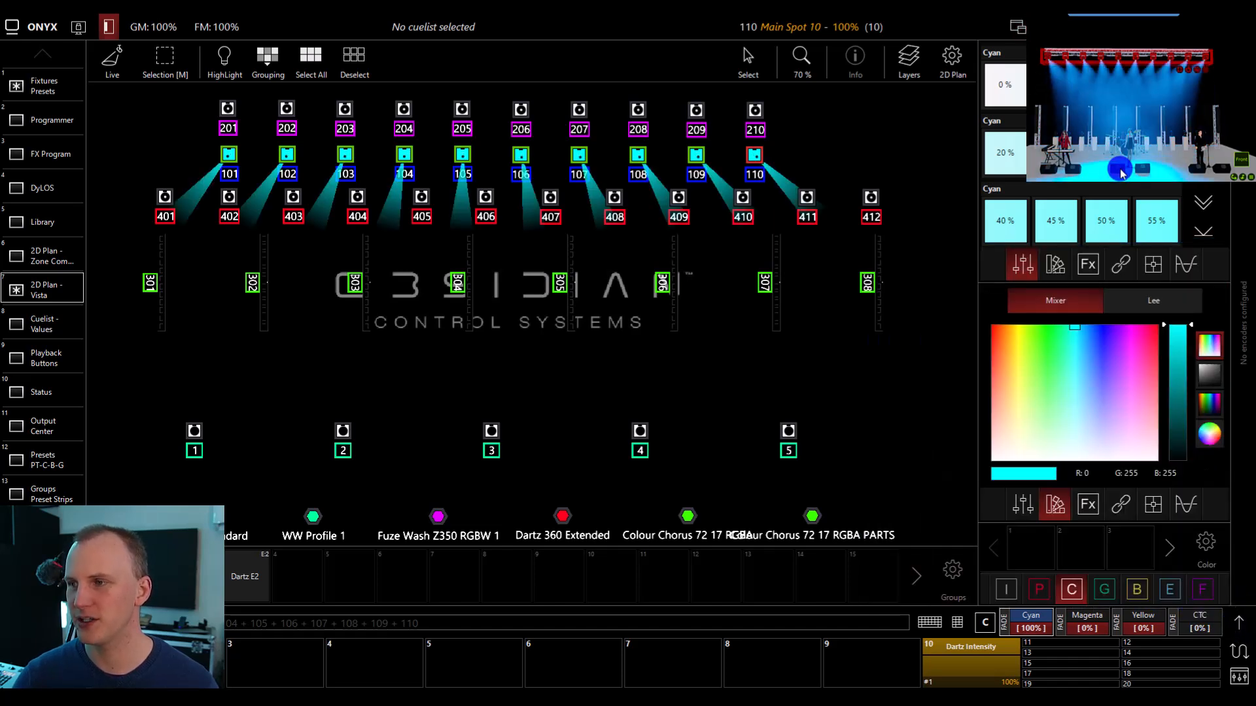
left_click(492, 364)
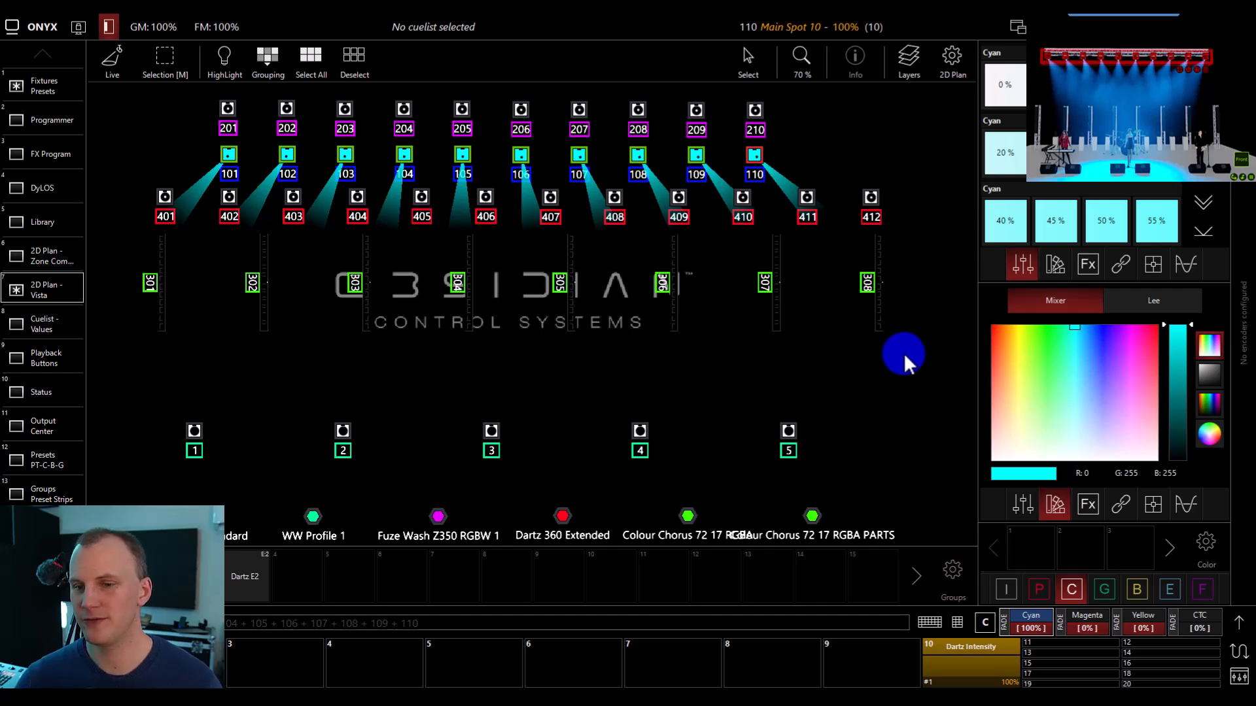
Record the current look into the first Color preset slot and the first Pan Tilt preset slot.
left_click(957, 621)
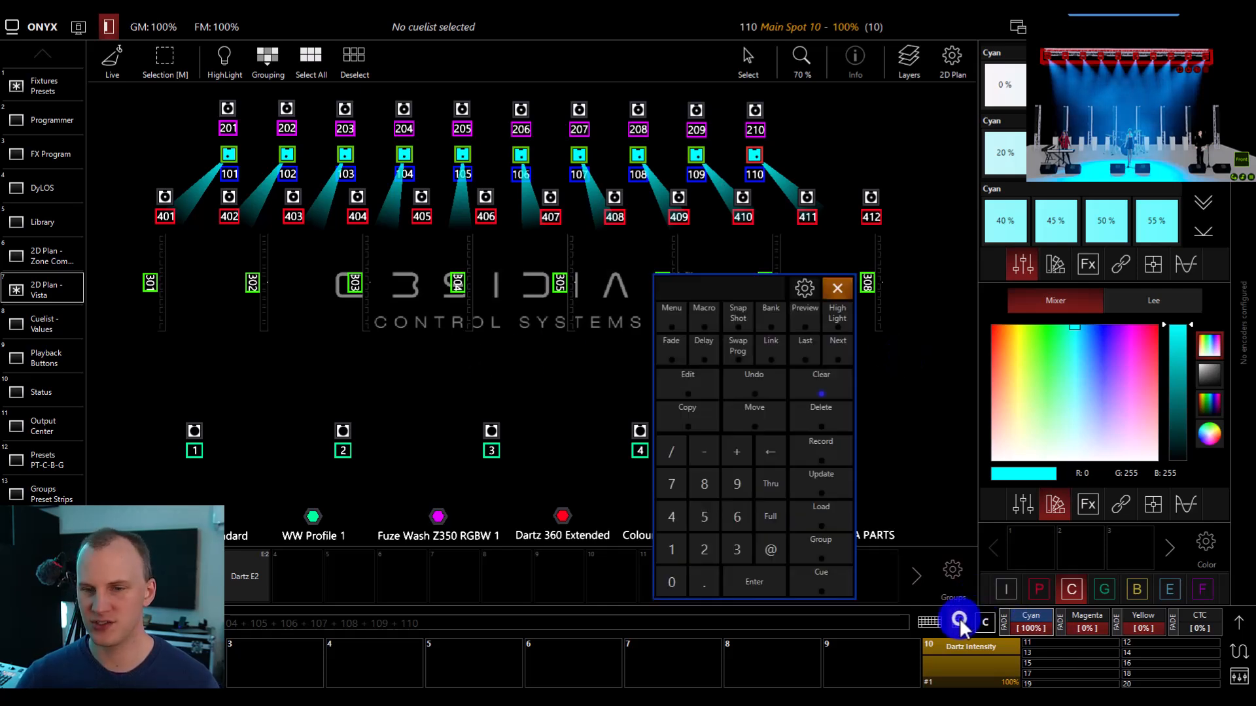
left_click(820, 445)
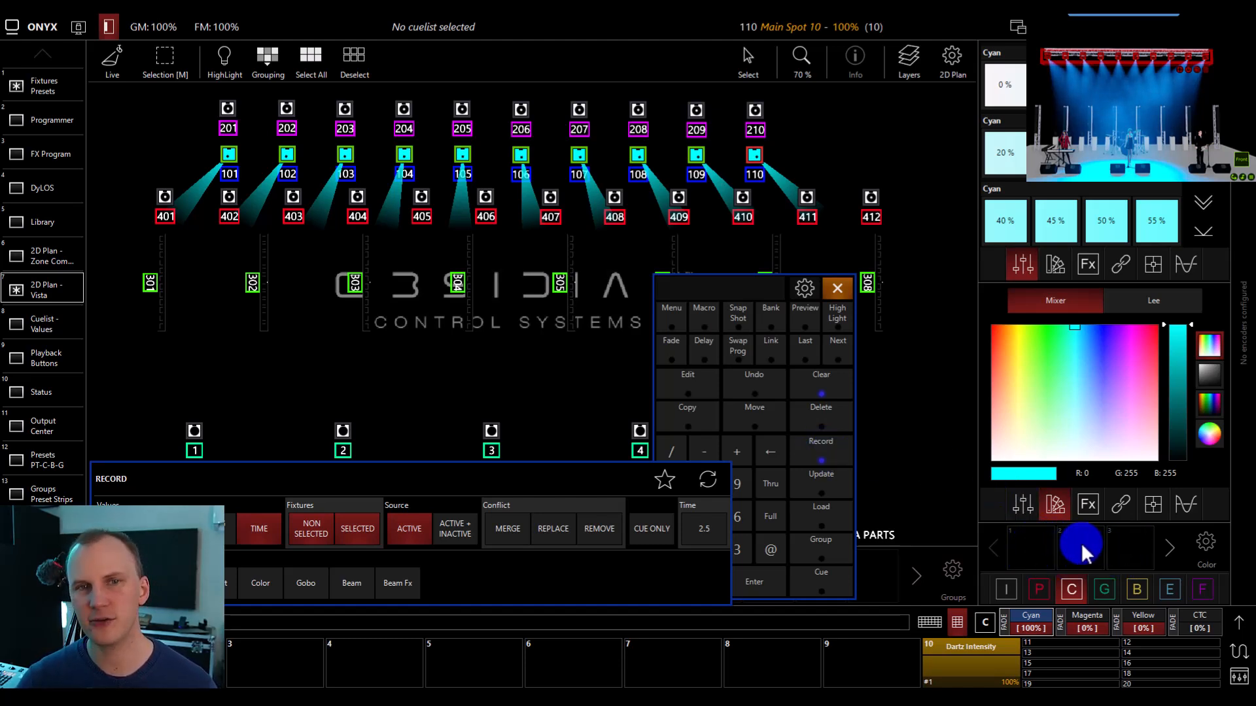
left_click(1033, 543)
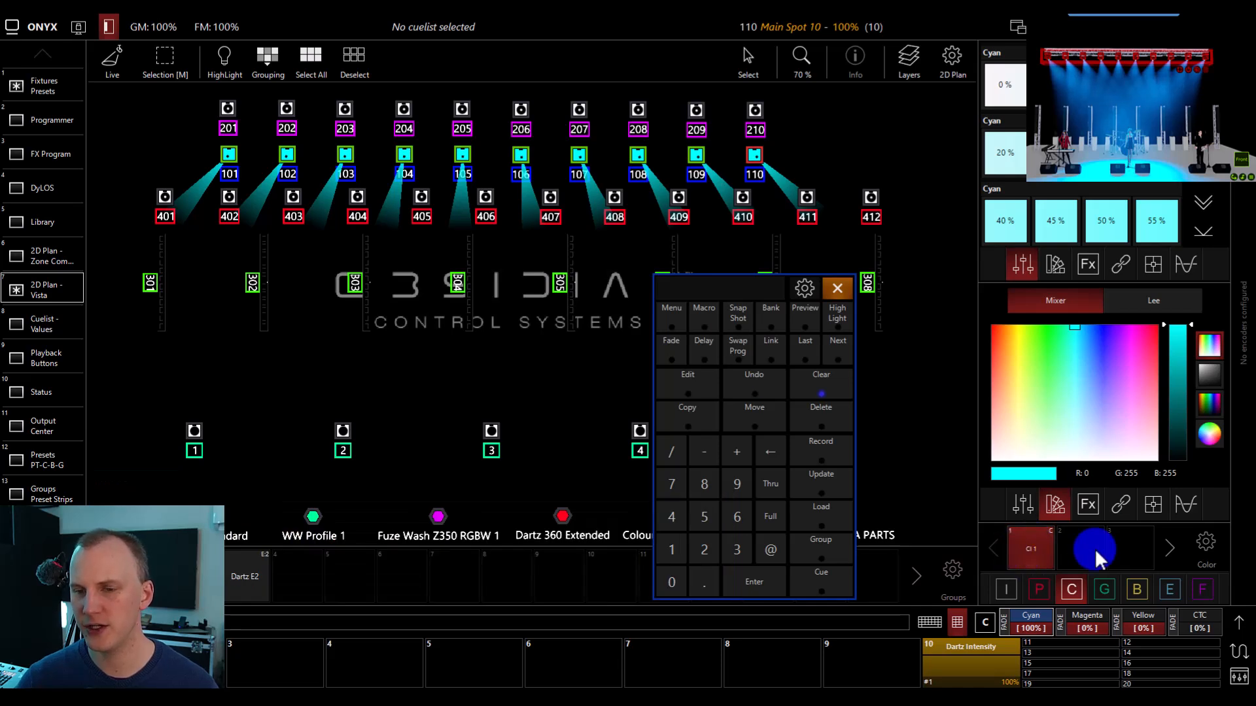
left_click(1038, 590)
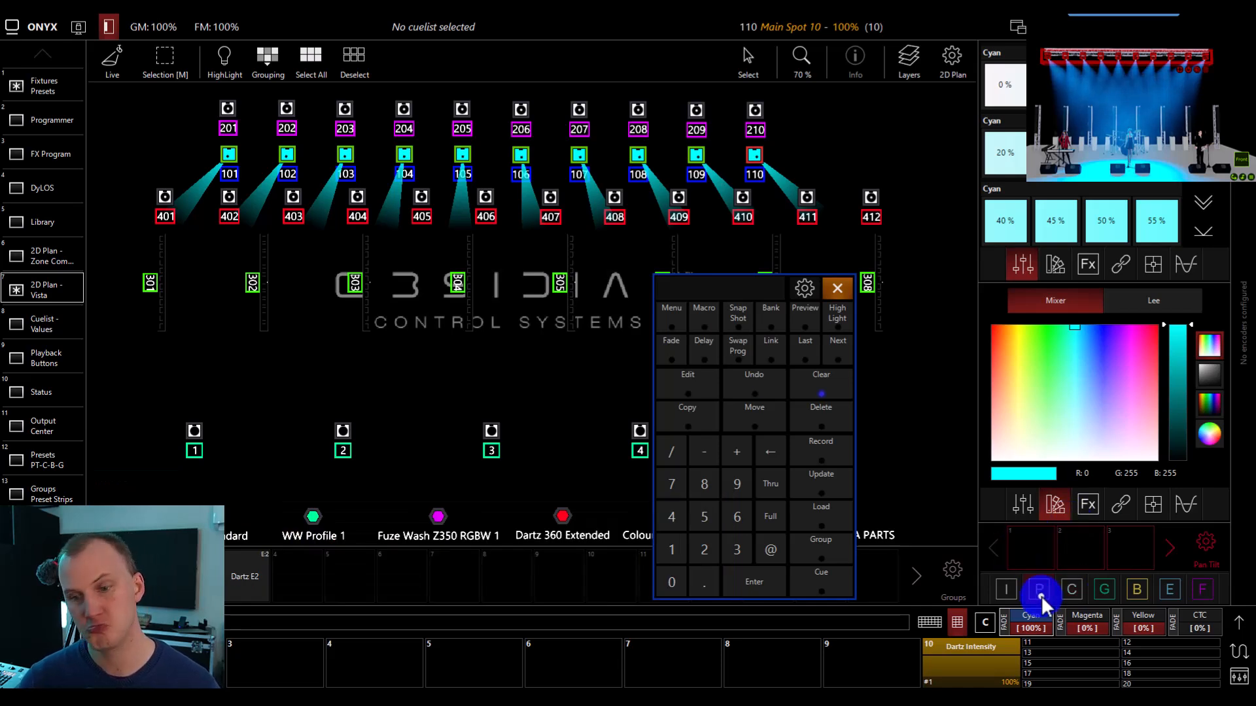
left_click(832, 442)
left_click(1021, 540)
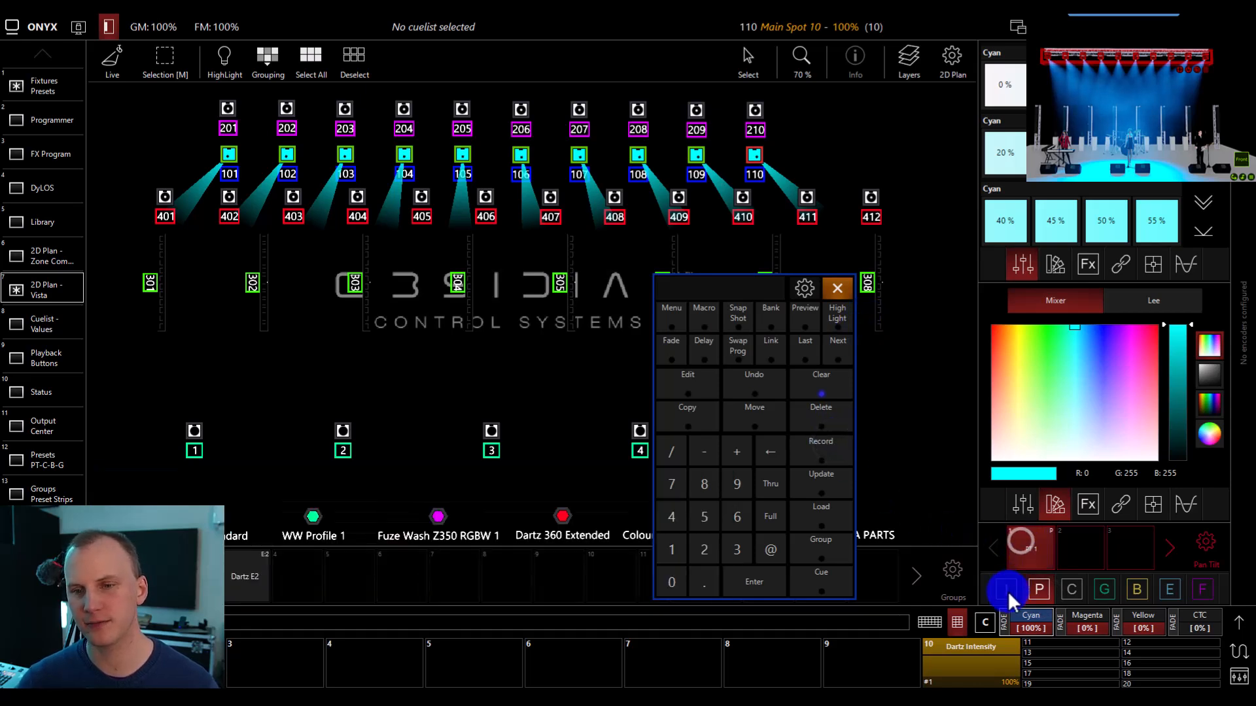
Record the current look into the first Intensity preset slot and clear the programmer.
left_click(1008, 591)
left_click(843, 453)
left_click(1032, 549)
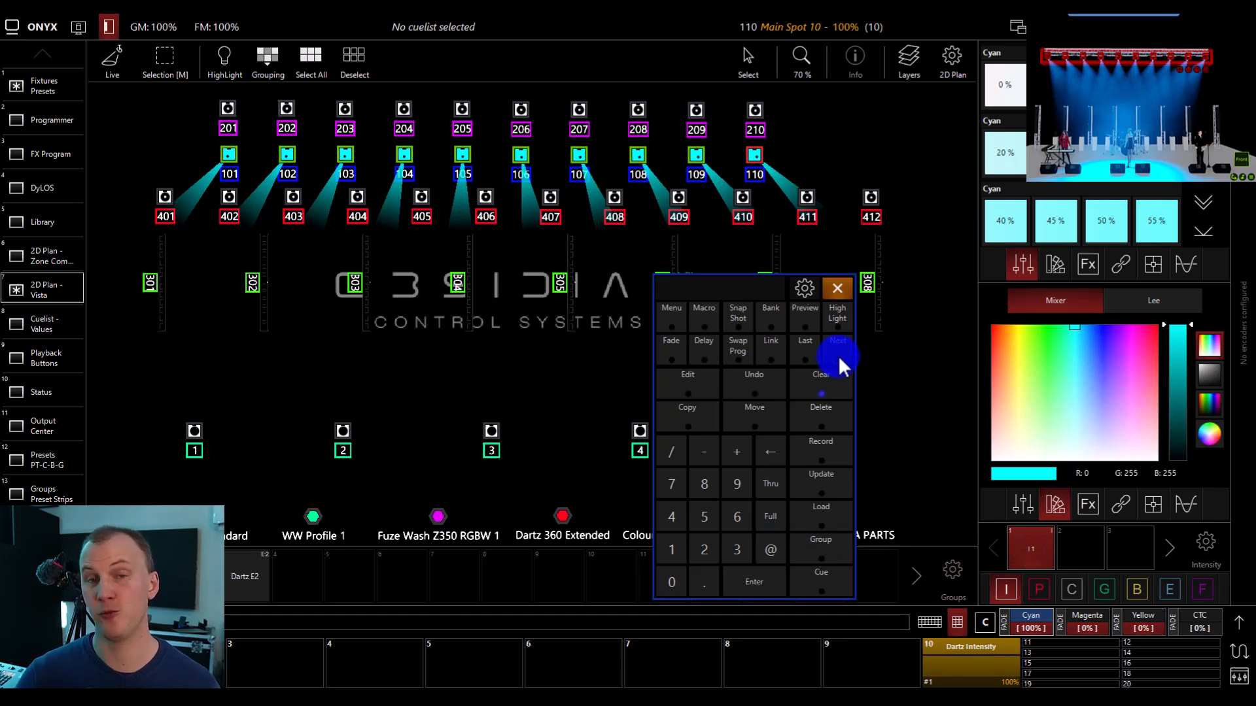
left_click(841, 383)
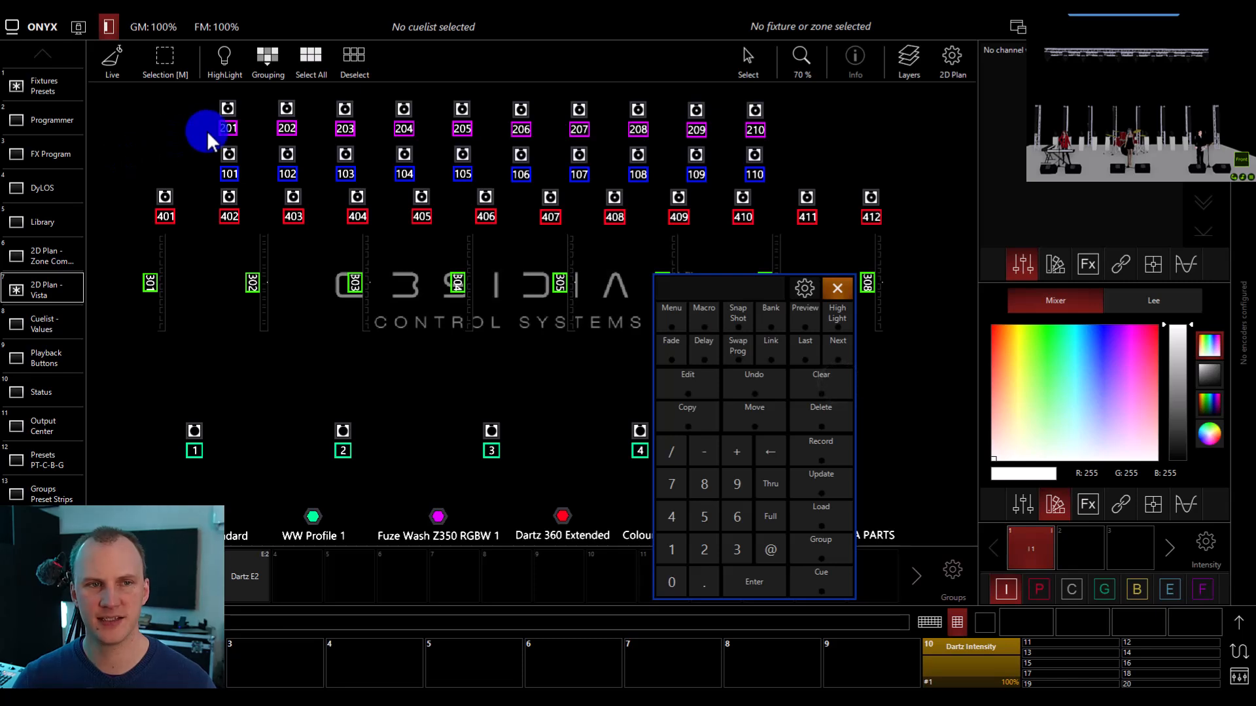
Select Main Spots 102 to 109 and apply the first Color, Pan Tilt and Intensity presets to them.
left_click_drag(265, 135, 727, 183)
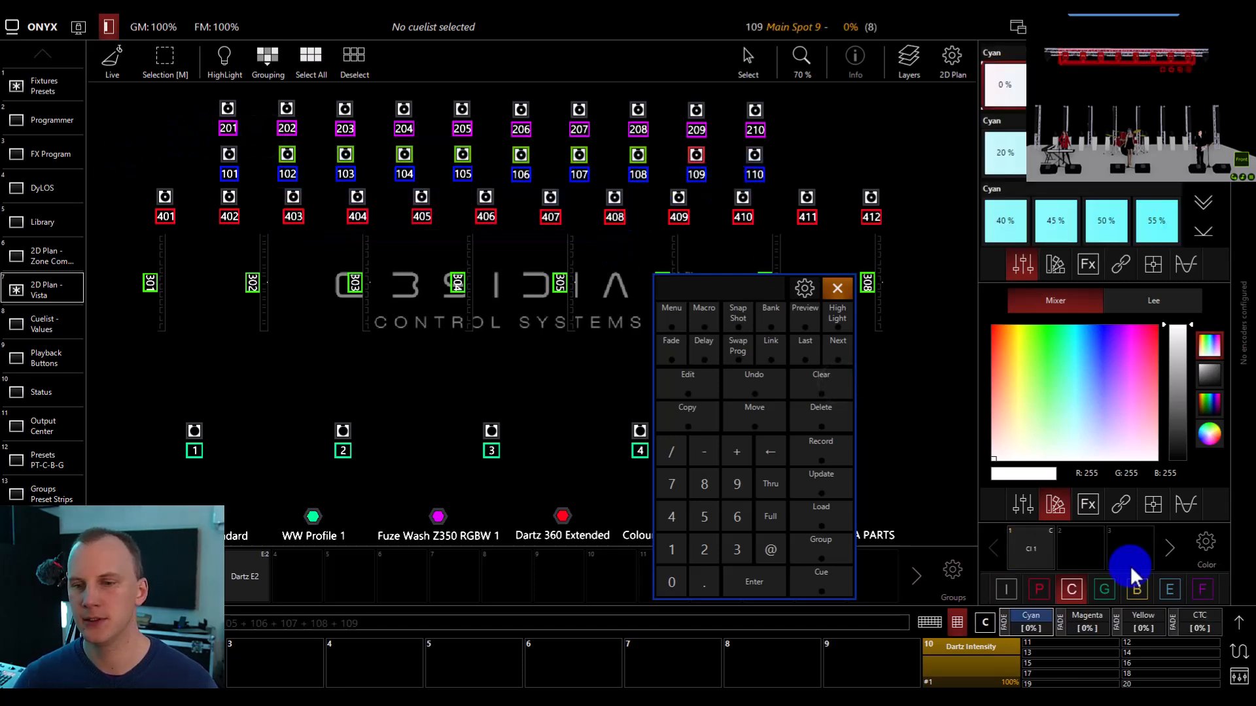
left_click(1050, 547)
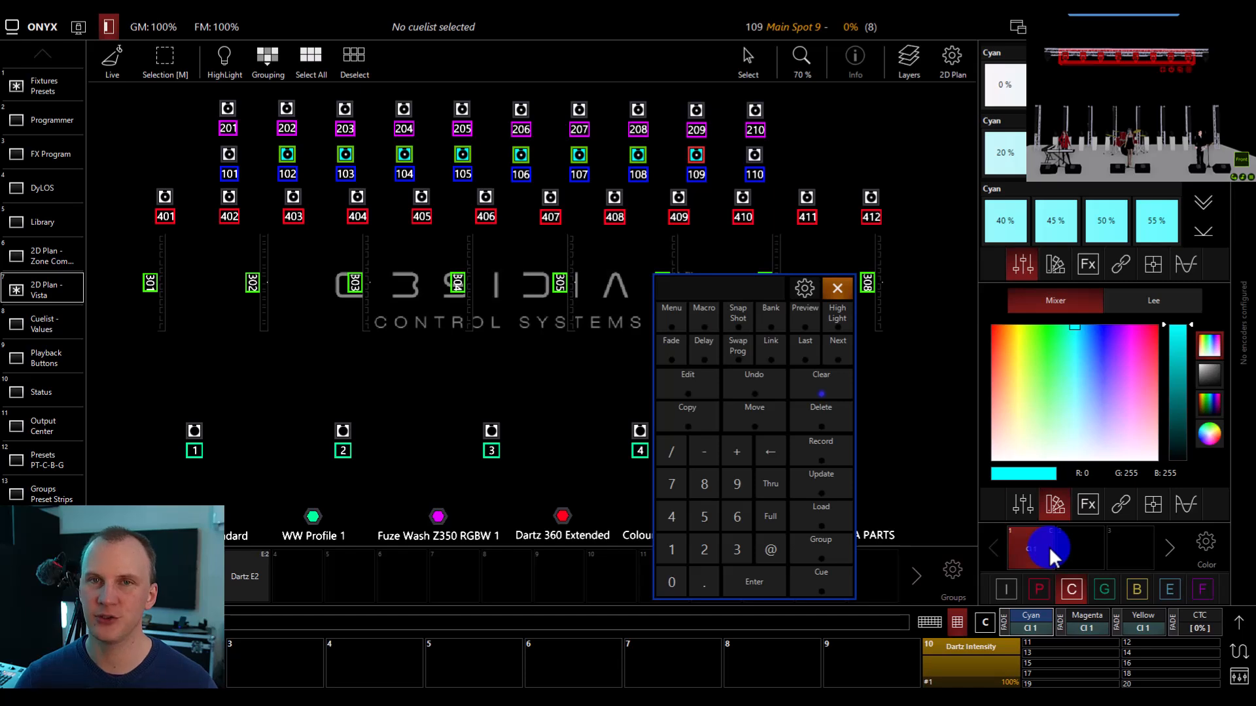
left_click(1039, 589)
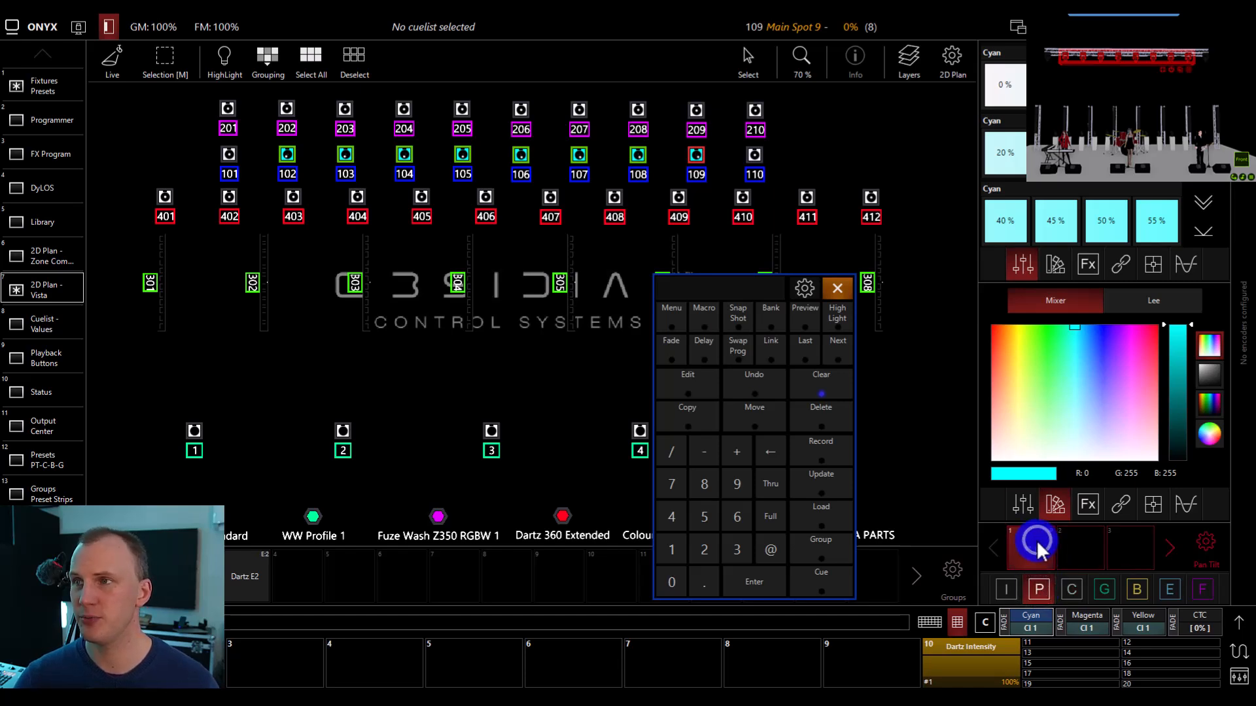
left_click(1006, 590)
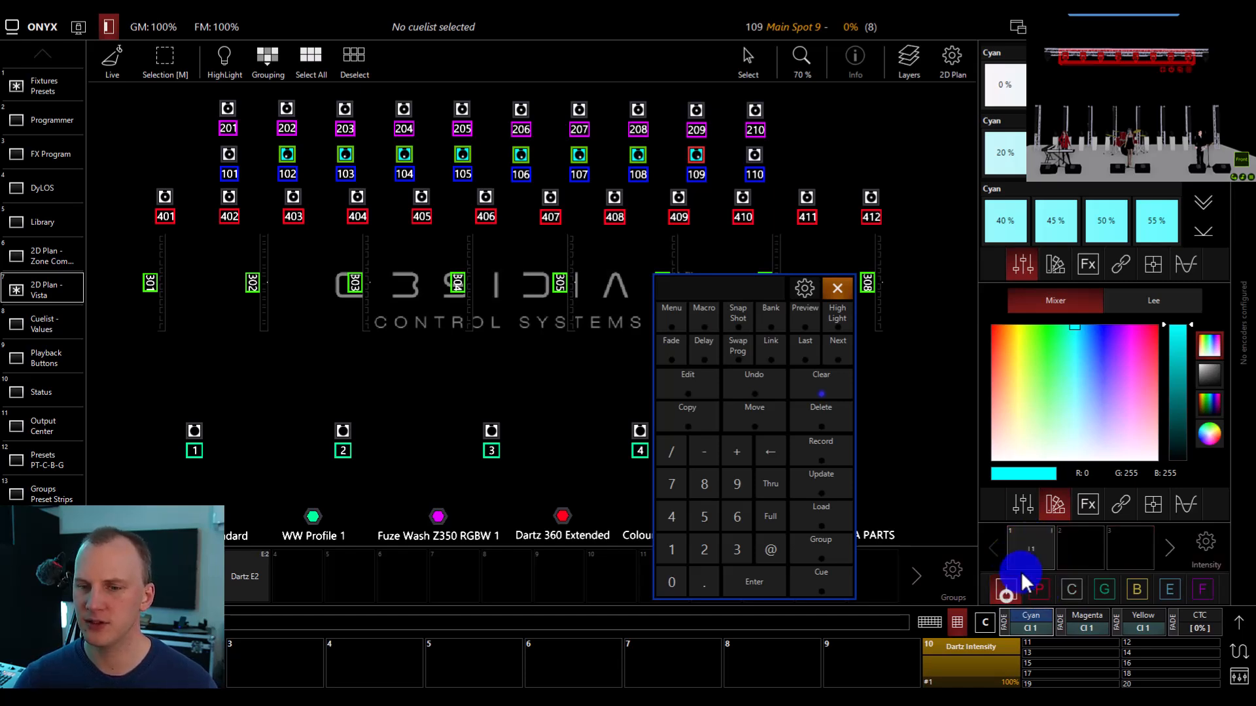
left_click(1033, 537)
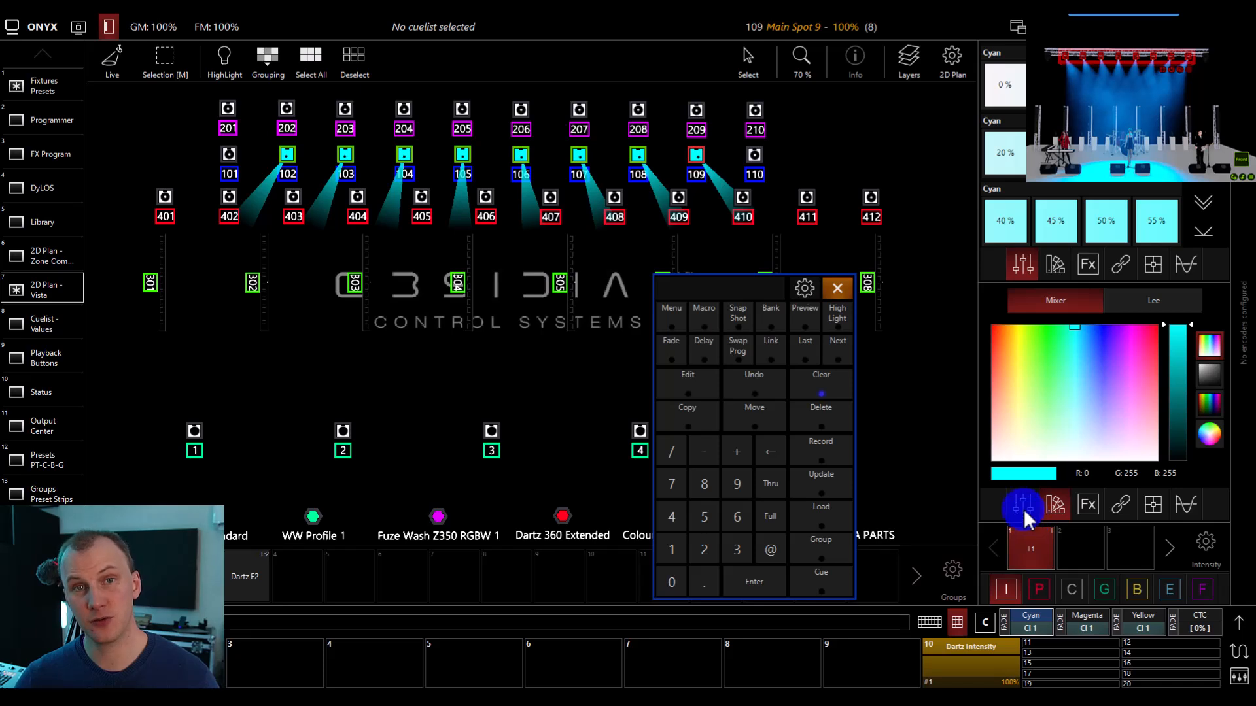
Record a combined Intensity, Pan Tilt and Color preset into the first Framing slot, resolve the embedded presets, and clear the programmer.
left_click(1067, 587)
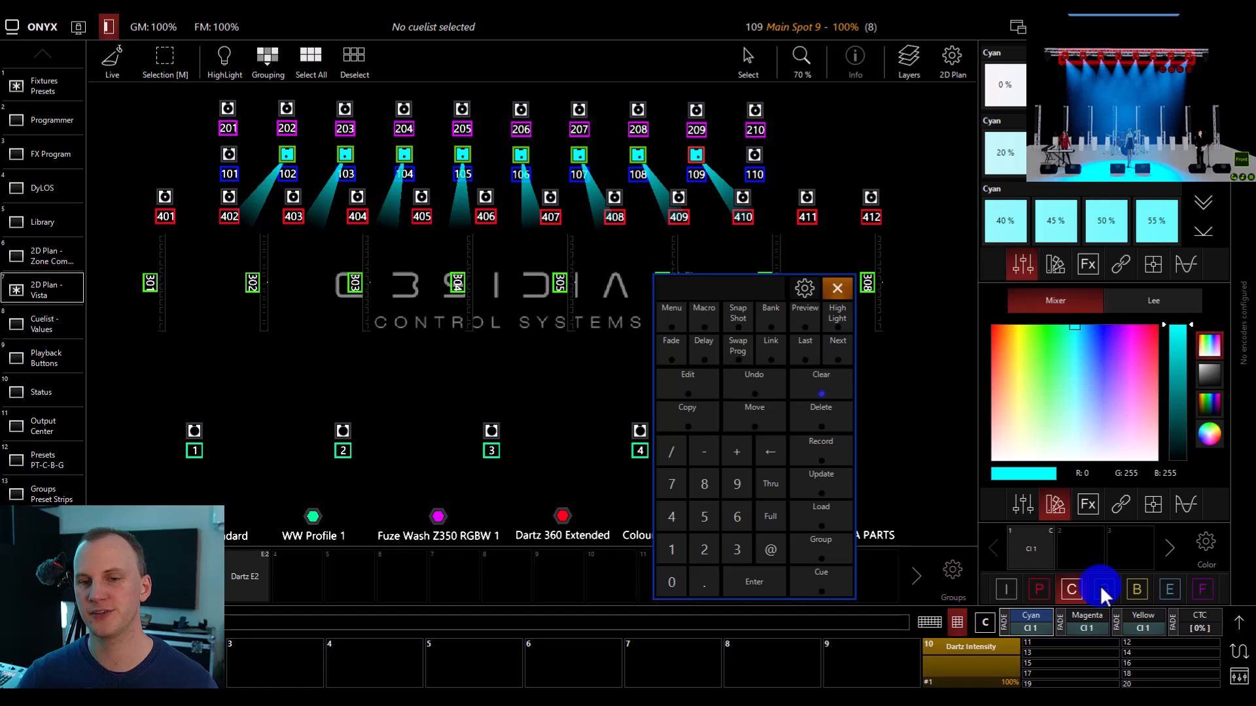
left_click(1206, 586)
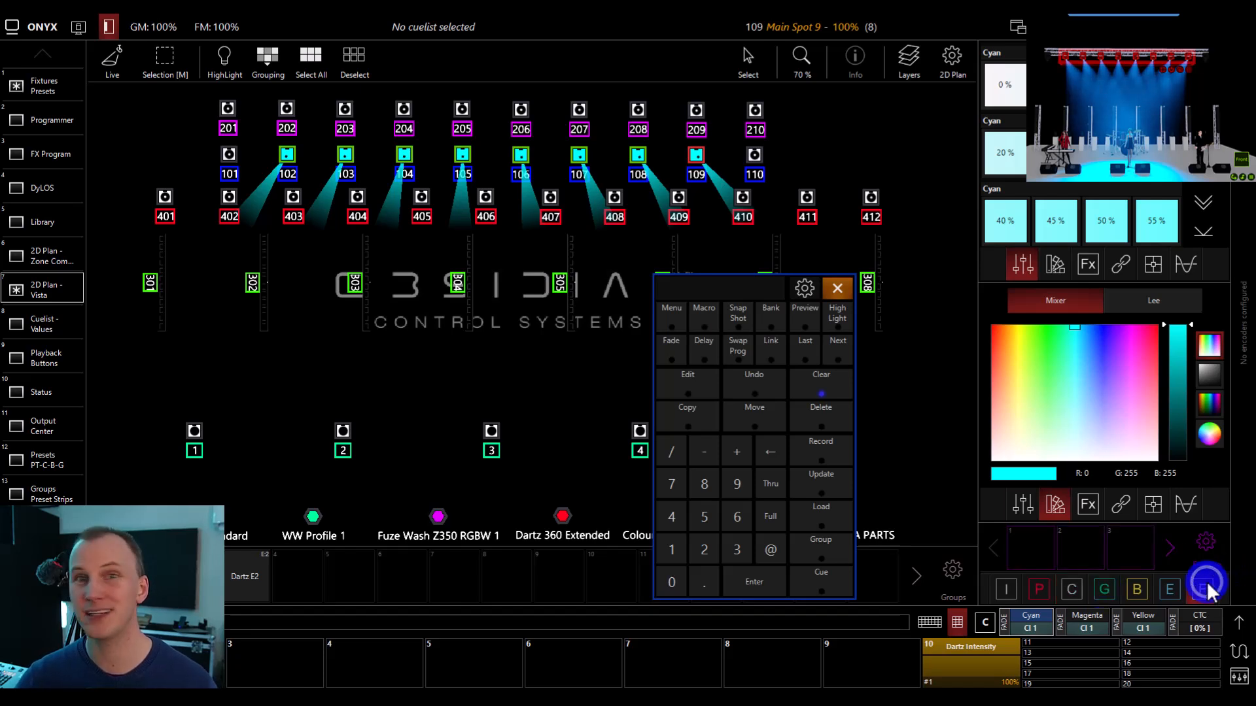
left_click(834, 396)
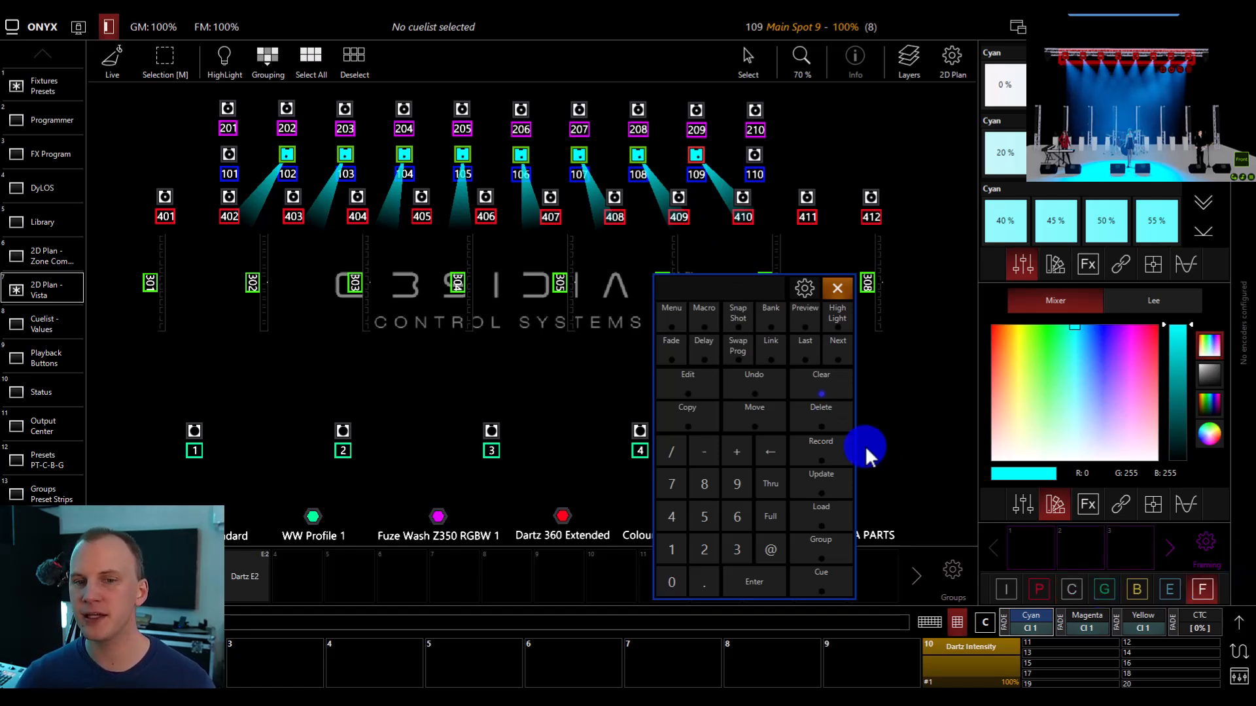
left_click(261, 576)
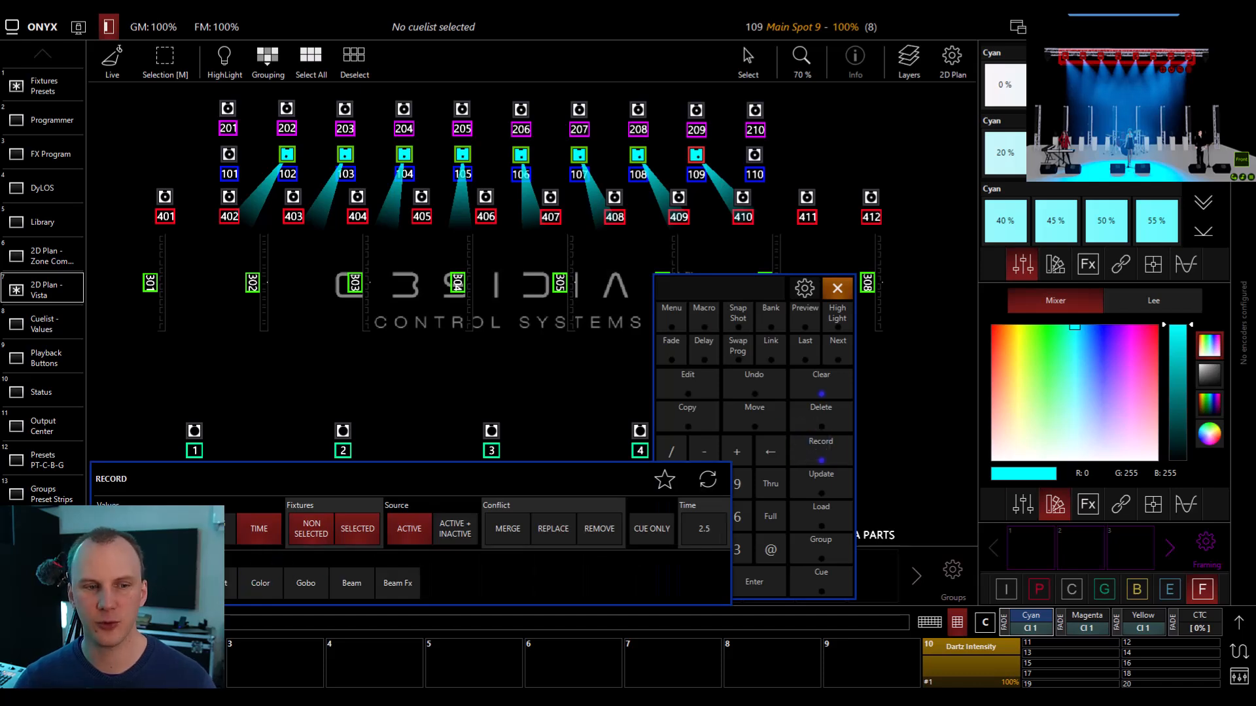
left_click(260, 583)
left_click(353, 551)
left_click(938, 484)
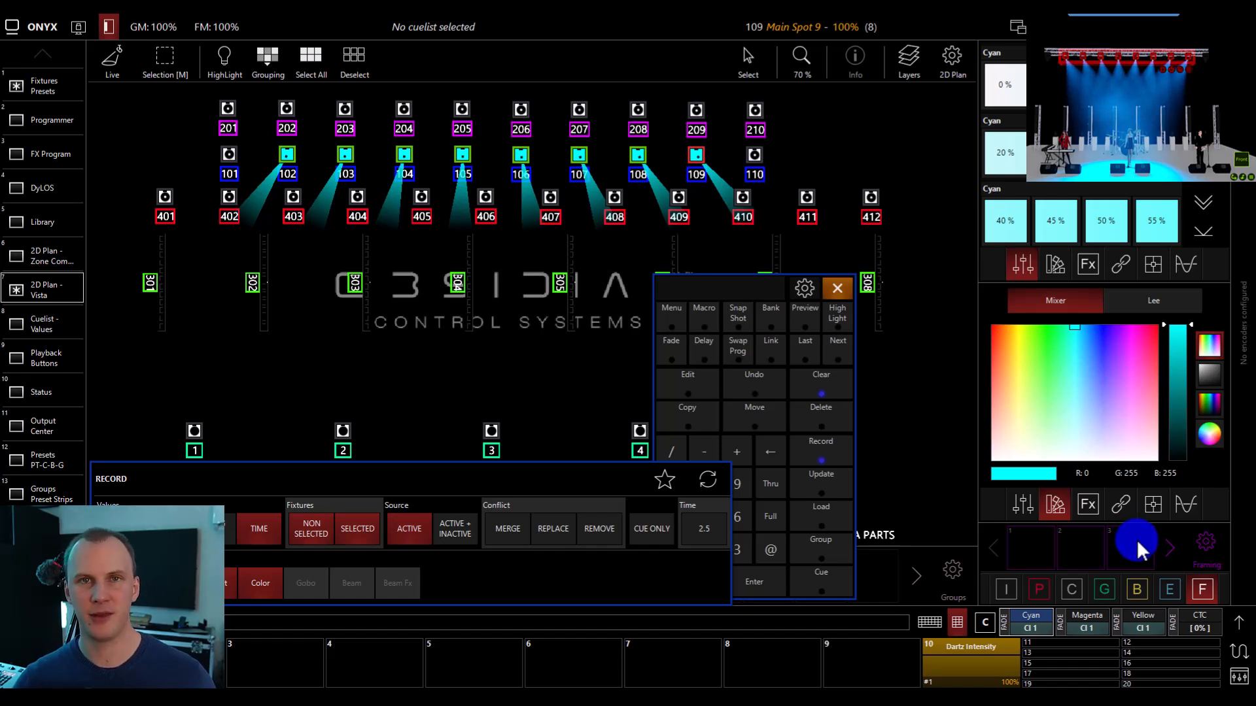
left_click(1009, 551)
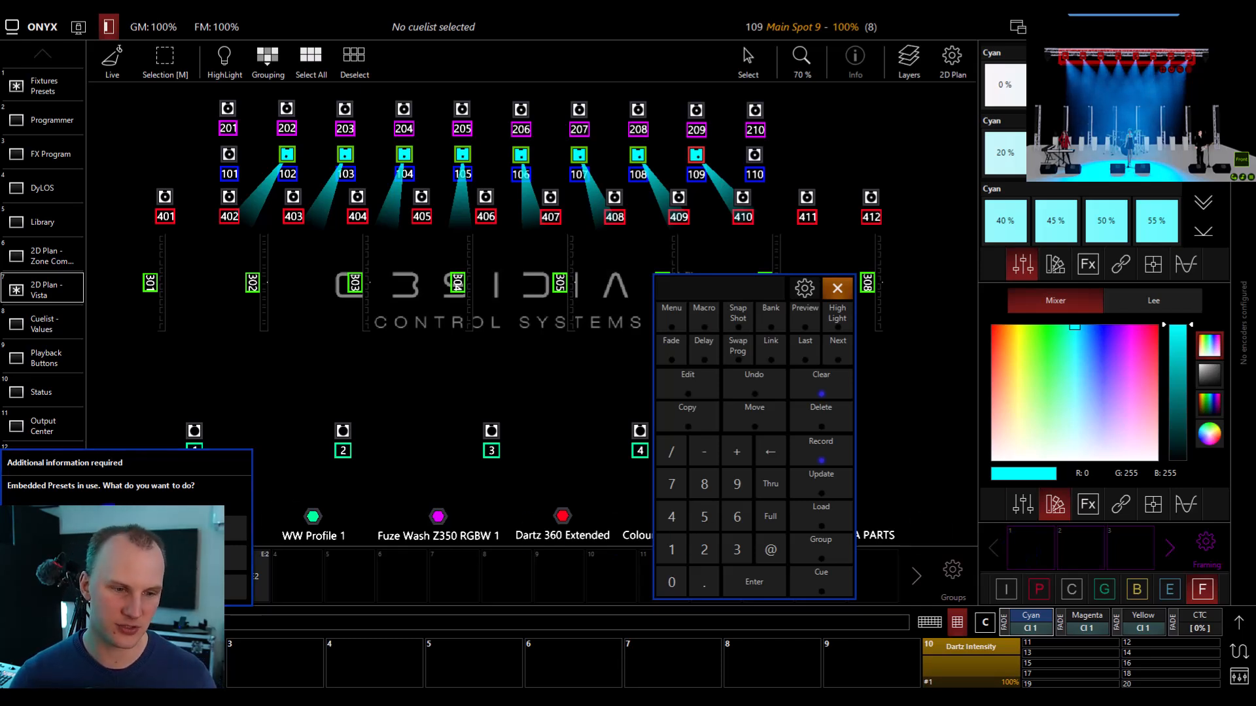
left_click(126, 529)
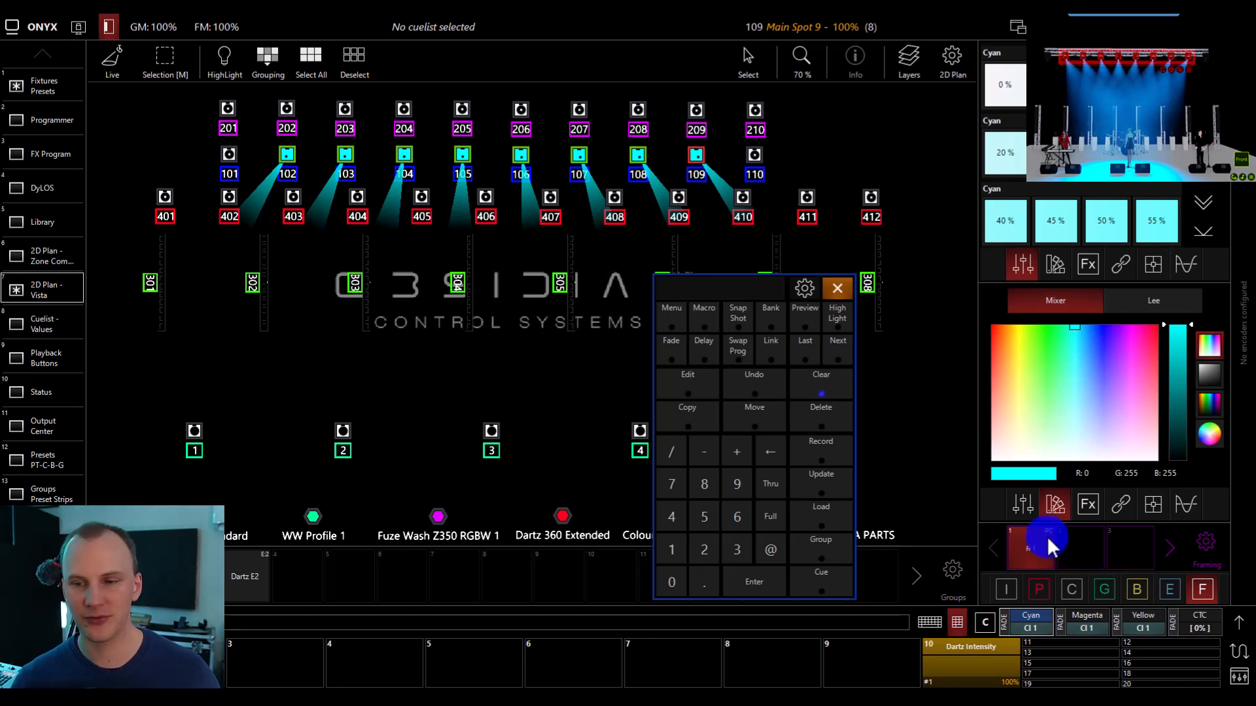
left_click(818, 407)
Select Main Spots 102 to 109 and apply the first Color preset followed by the combined preset in the Framing bank.
left_click_drag(262, 127, 718, 182)
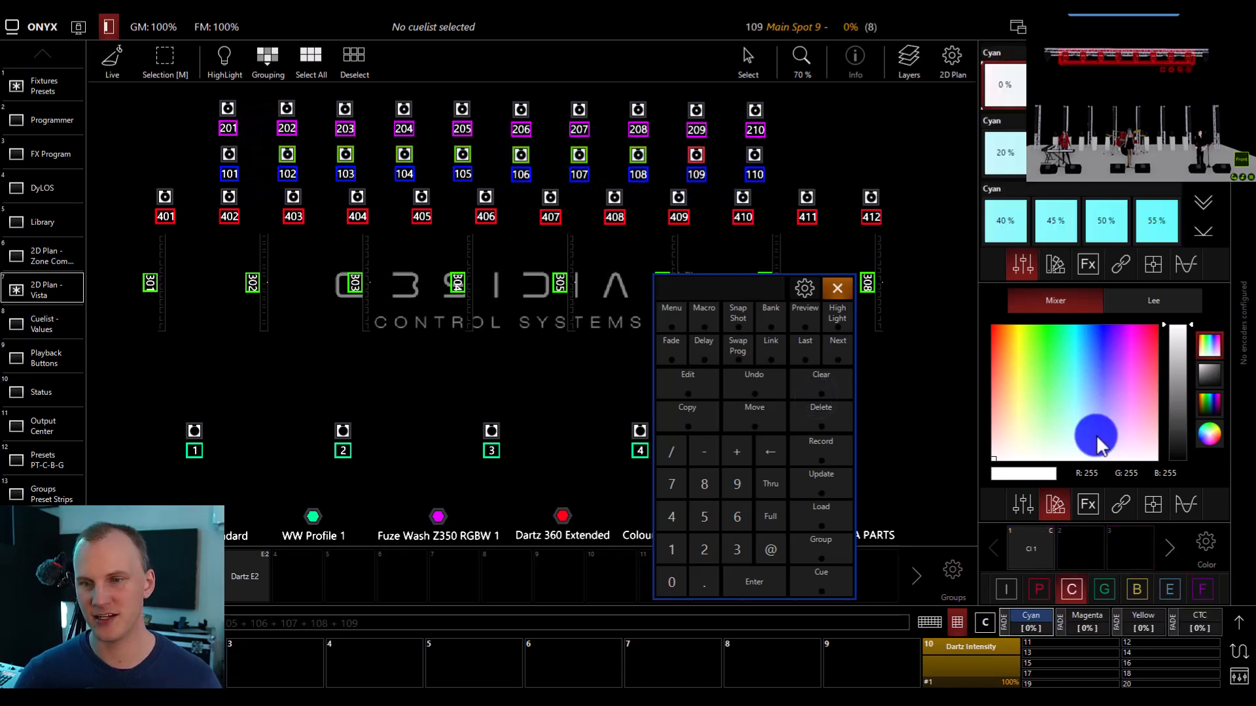
left_click(1028, 549)
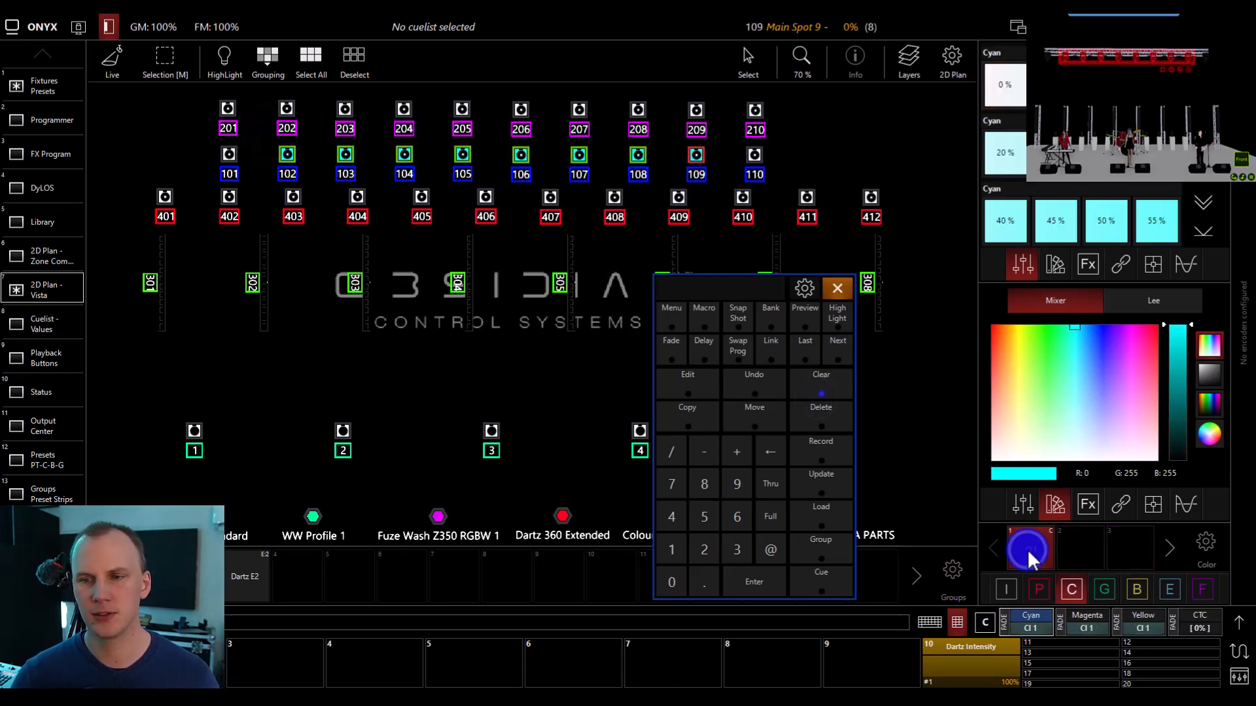
left_click(1203, 589)
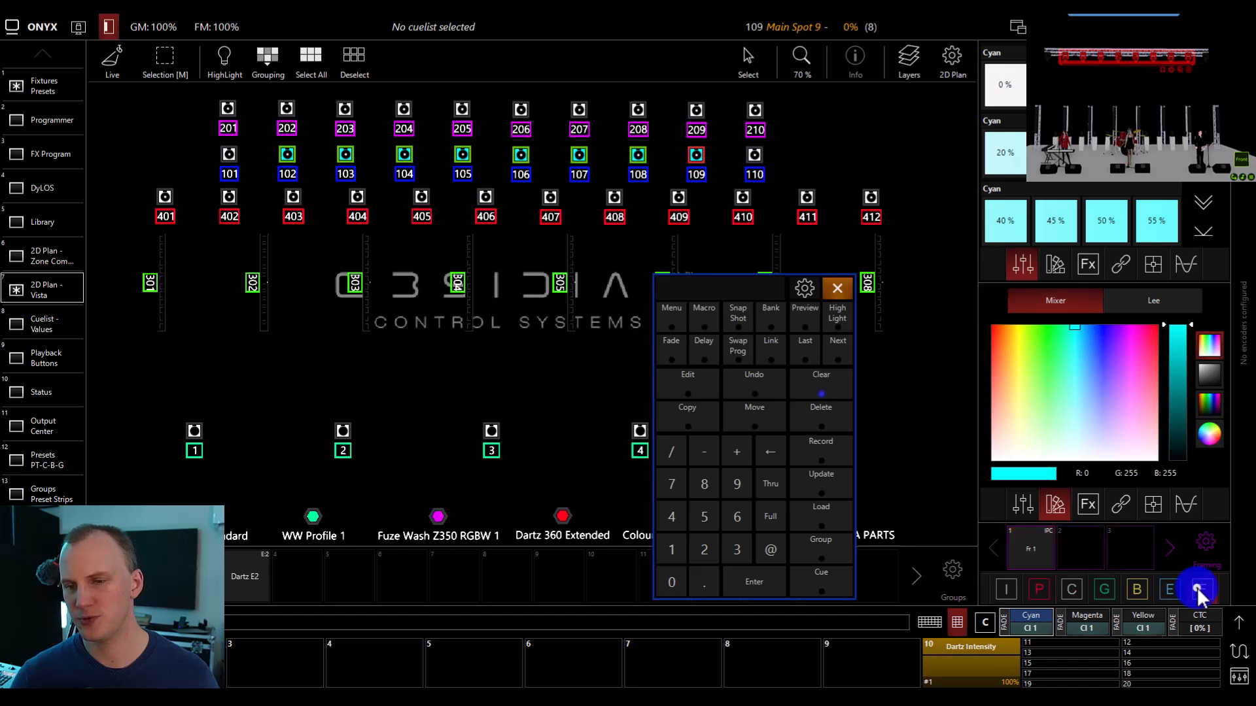
left_click(1044, 560)
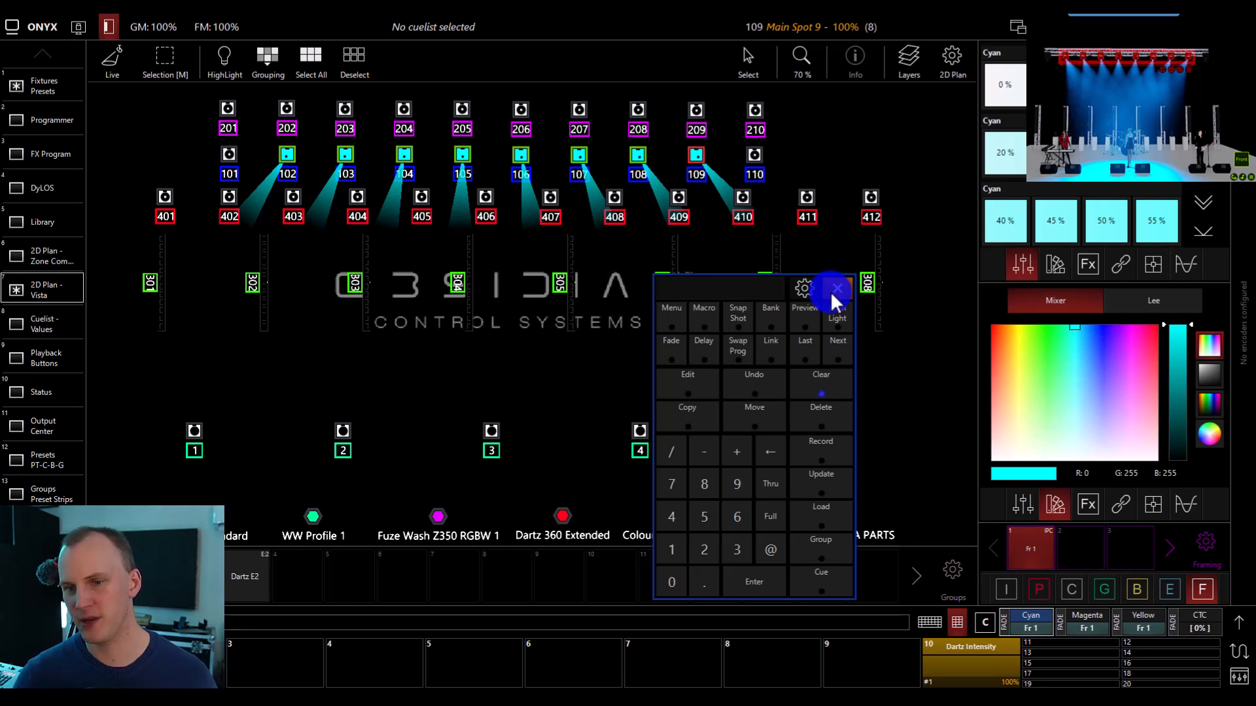
Clear the fixture selection and recall the combined Framing preset with no fixtures selected.
left_click(821, 376)
left_click(1036, 553)
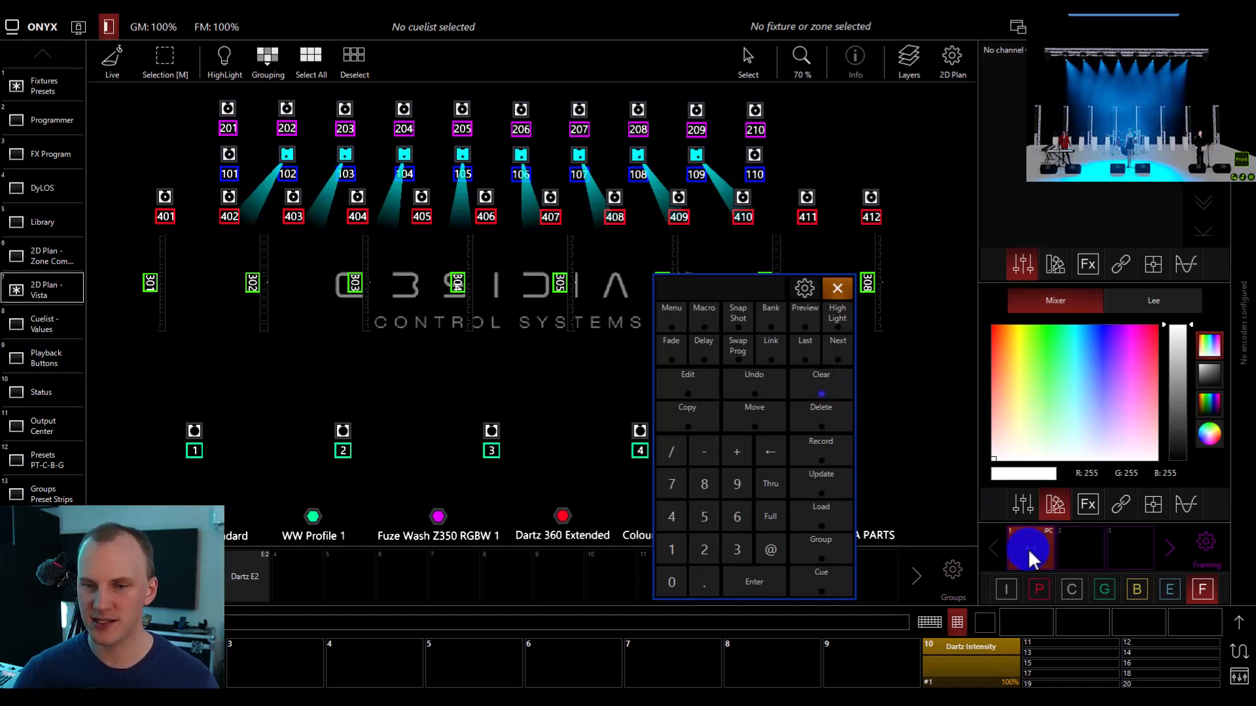
Check the Apply On Empty setting of the Framing bank, and recall the combined Framing preset on a cleared programmer.
left_click(1206, 541)
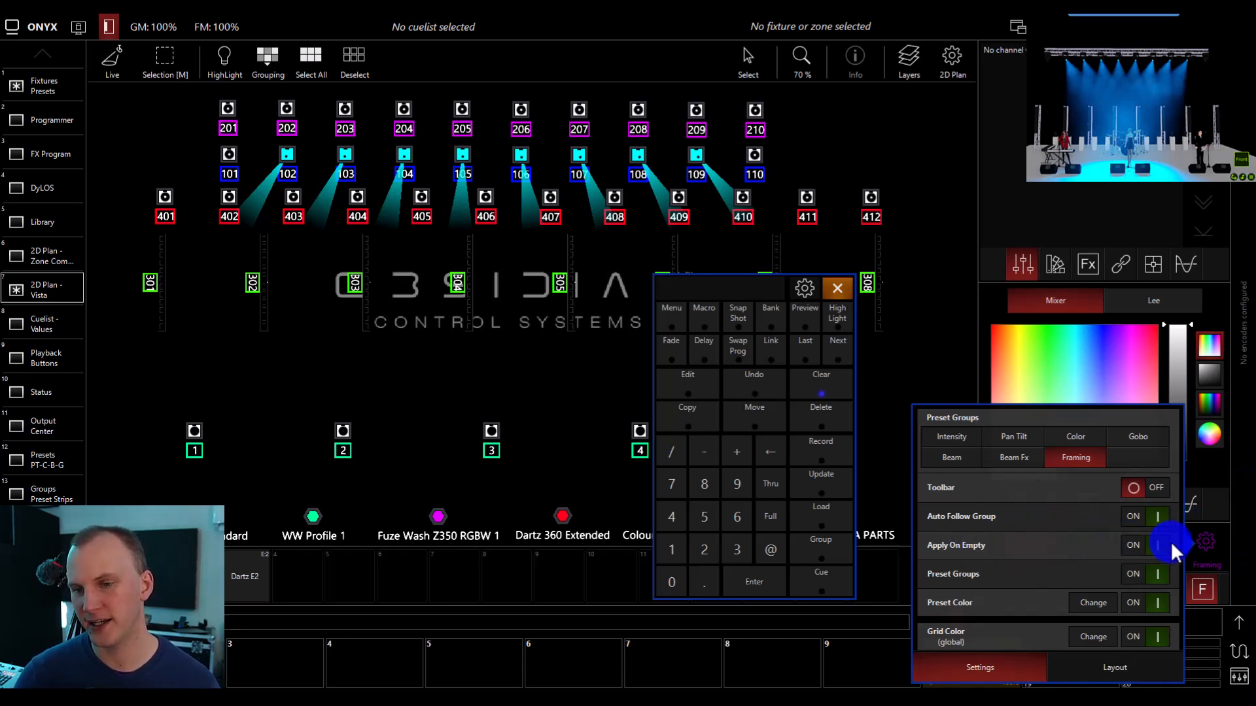
left_click(1214, 507)
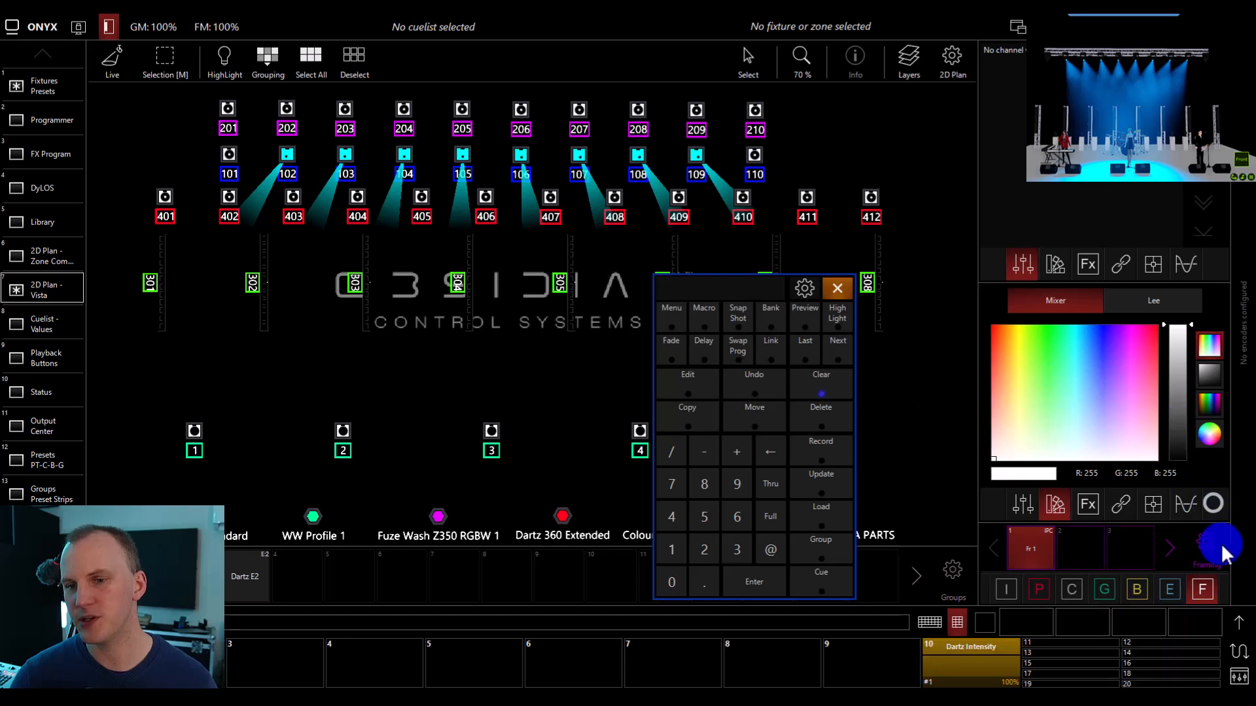
left_click(829, 386)
left_click(1032, 550)
left_click(291, 229)
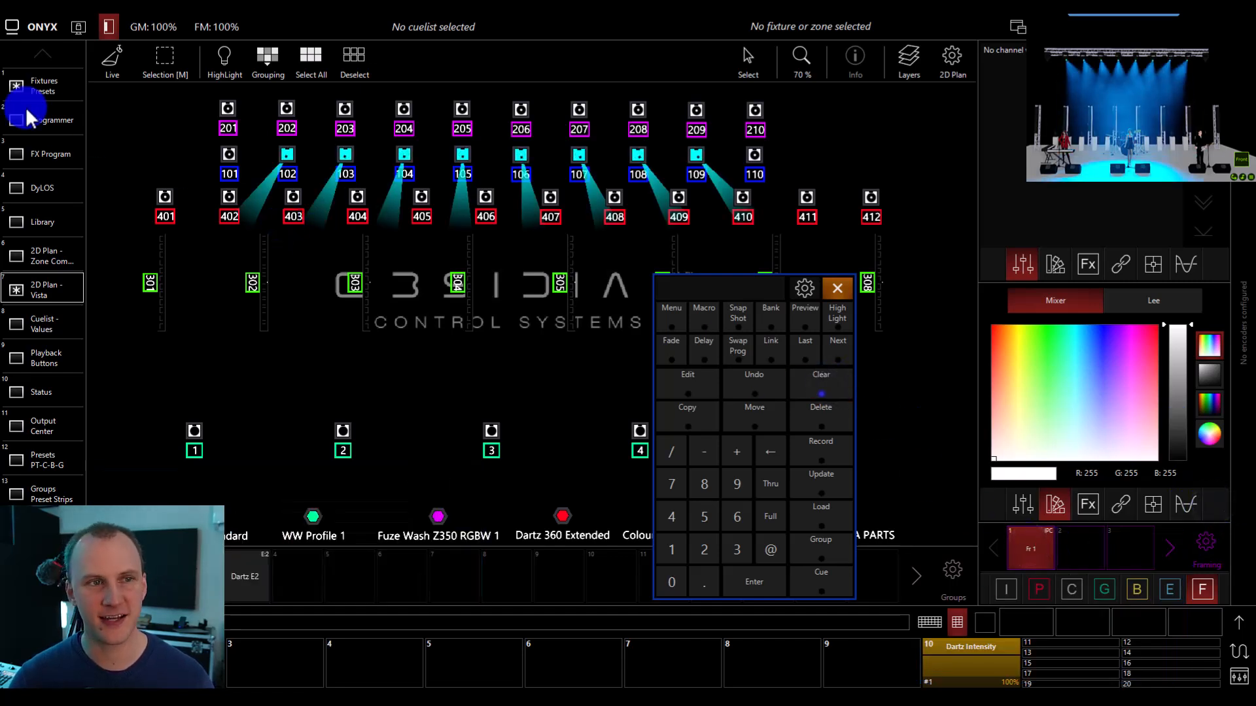
Open the Programmer to examine which preset the values of Main Spots 102 to 109 reference.
left_click(50, 125)
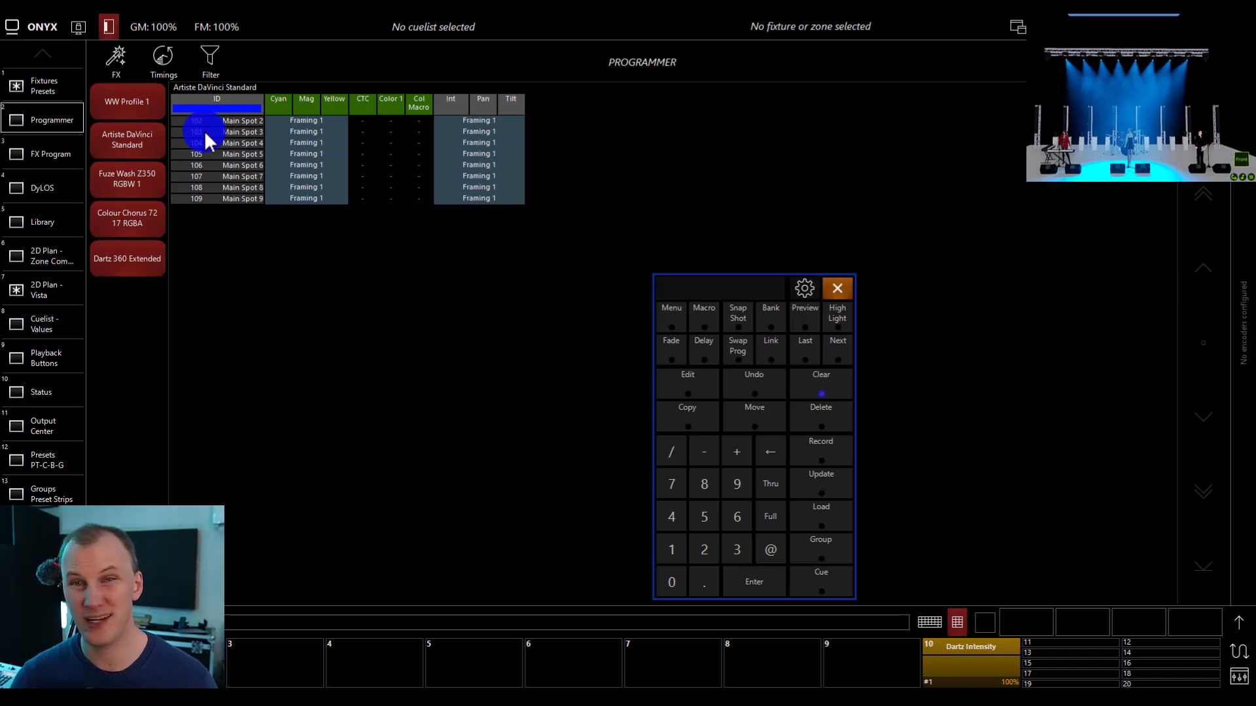
left_click(385, 172)
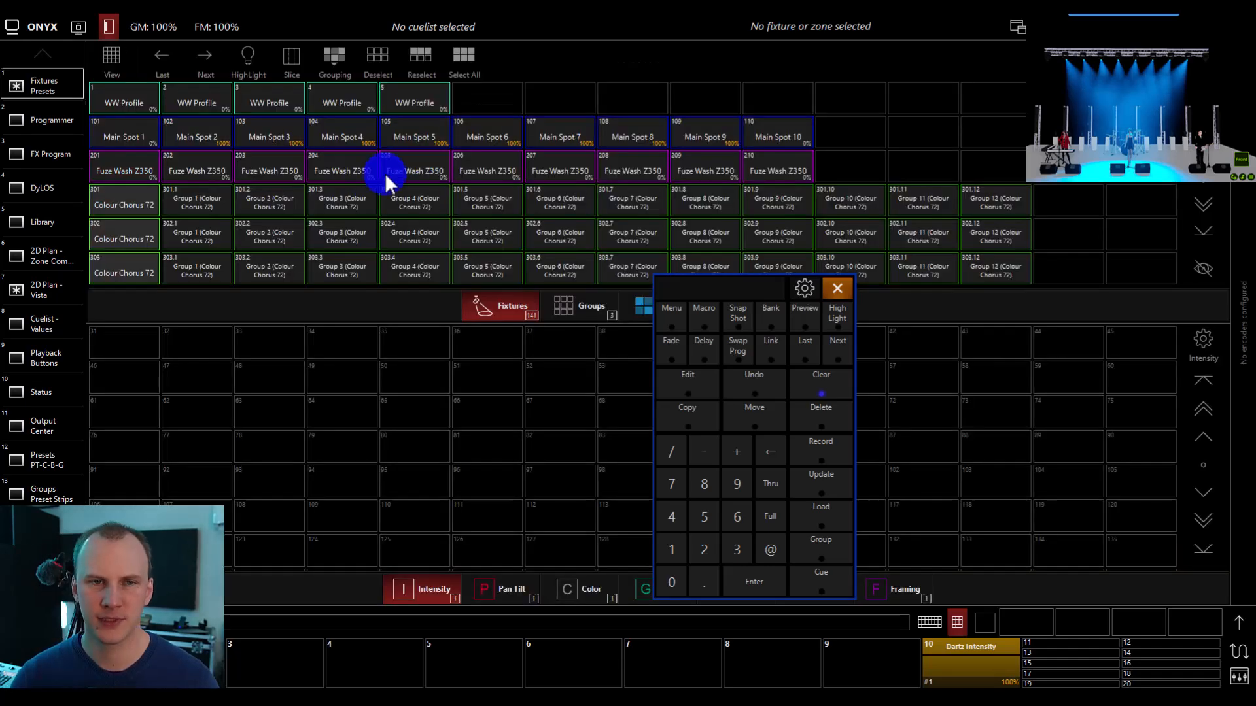
left_click(45, 124)
Record the programmer to playback 8 as a cuelist named 1, and clear the programmer.
left_click(829, 437)
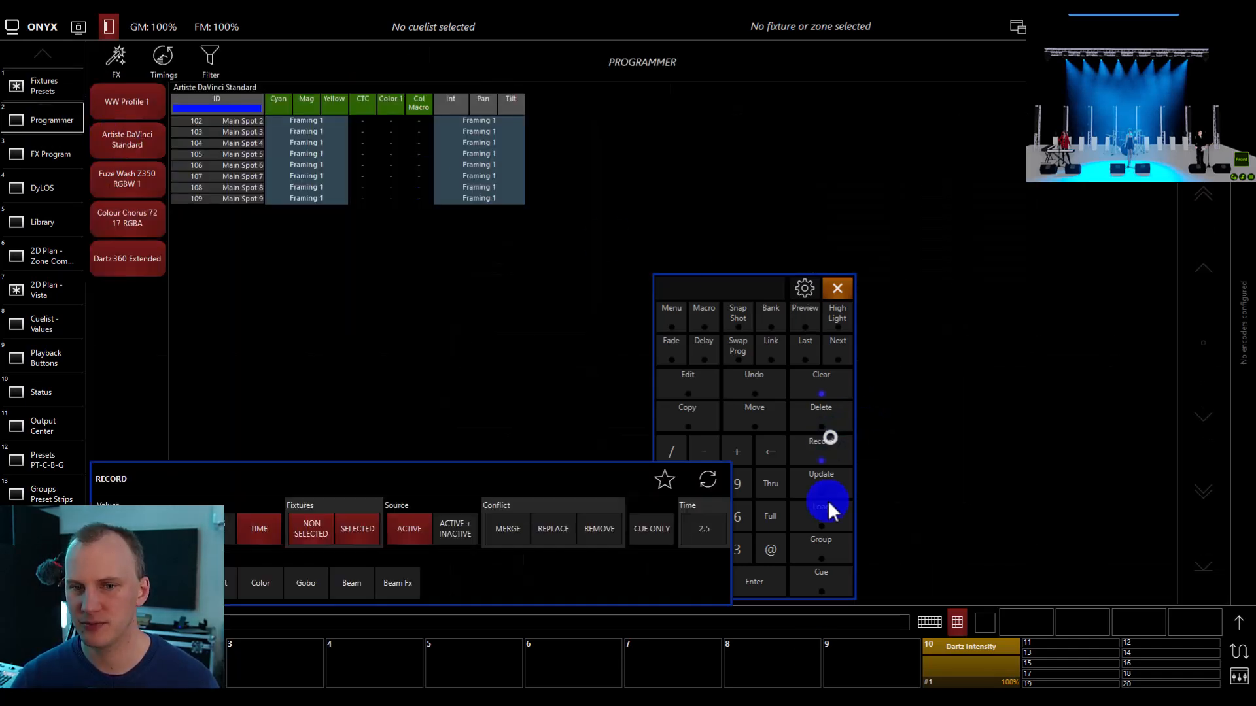
left_click(772, 660)
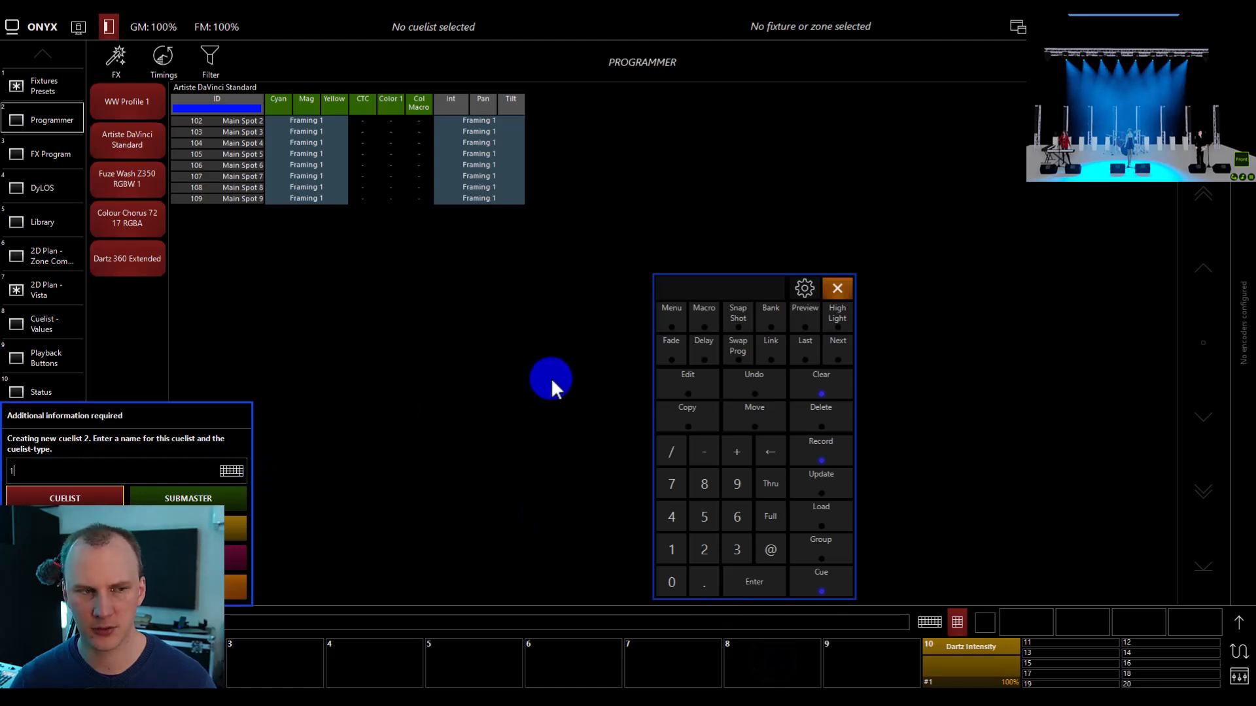
key("Return")
left_click(815, 374)
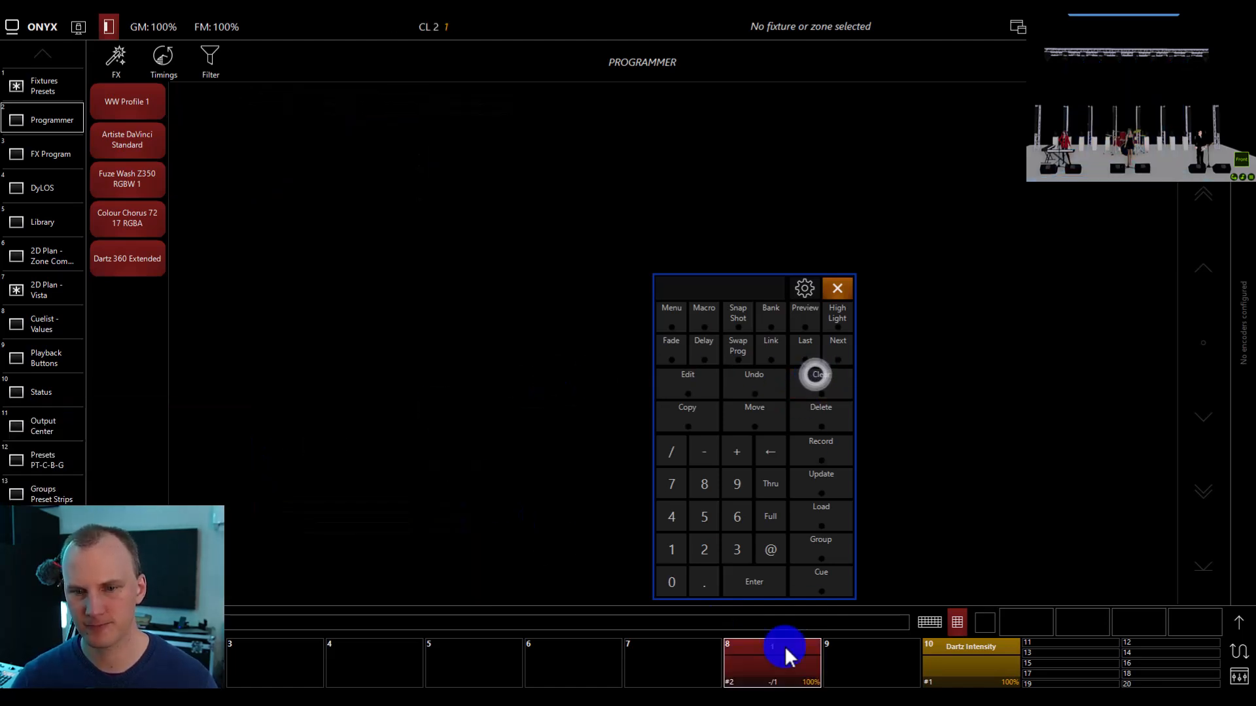
Play the cuelist on playback 8 and close its playback controls.
left_click(782, 654)
left_click(761, 418)
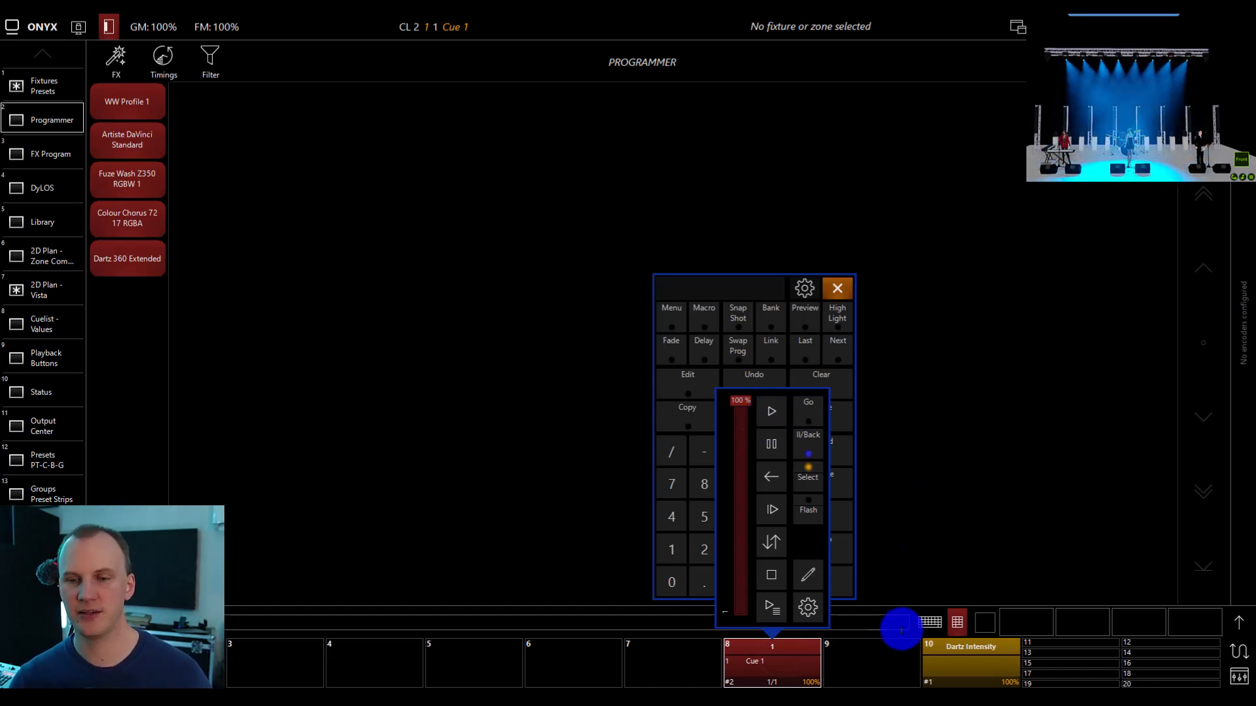
left_click(868, 620)
left_click(782, 658)
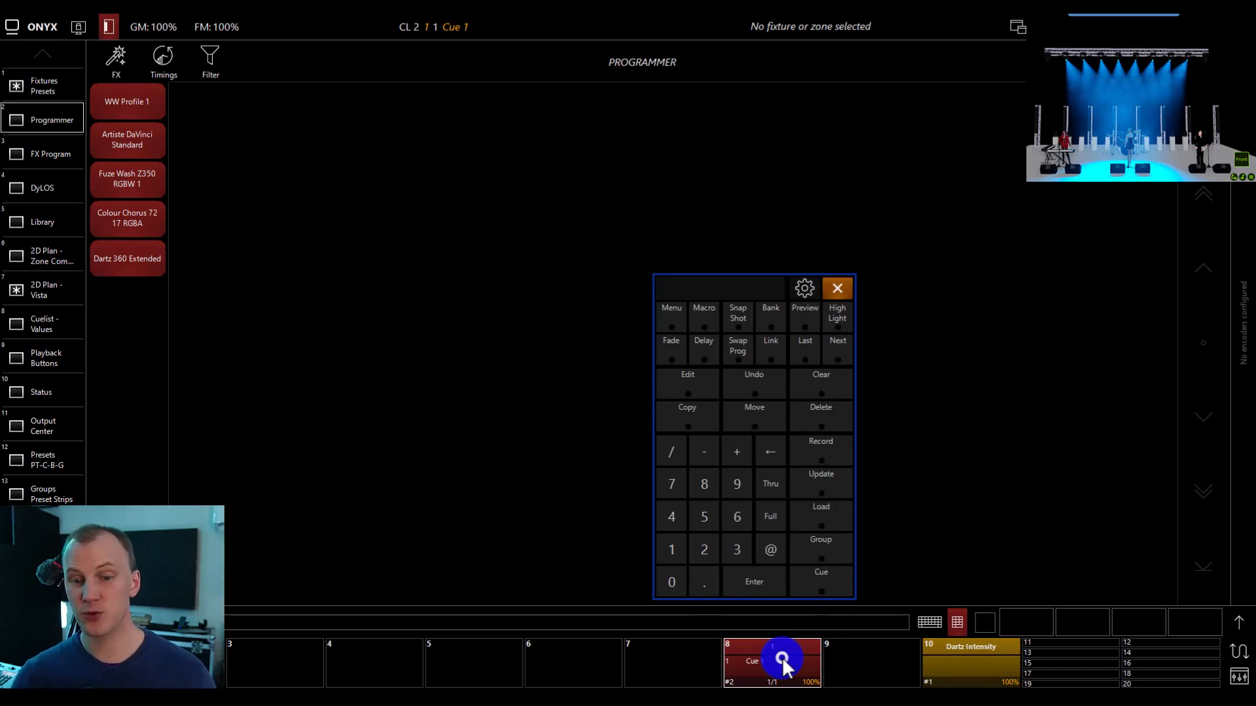
Hide the command keypad, return to the 2D Plan - Vista view, and release the cuelist on playback 8.
left_click(960, 622)
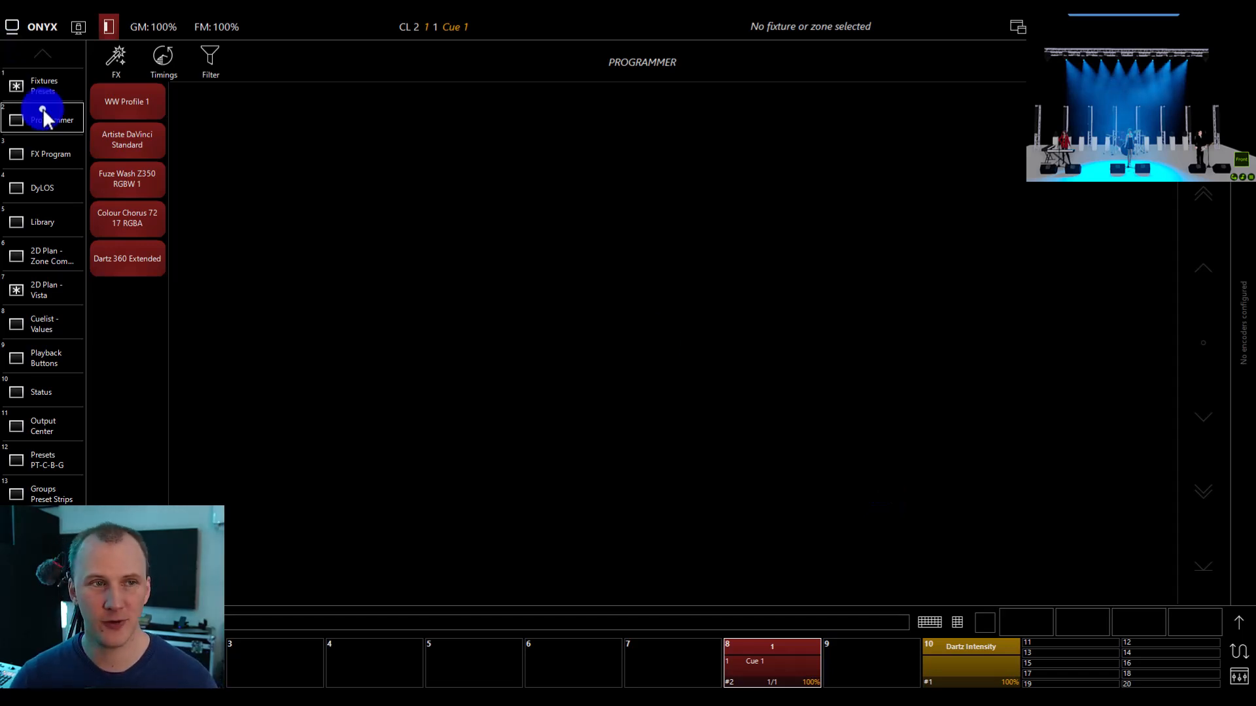
left_click(40, 88)
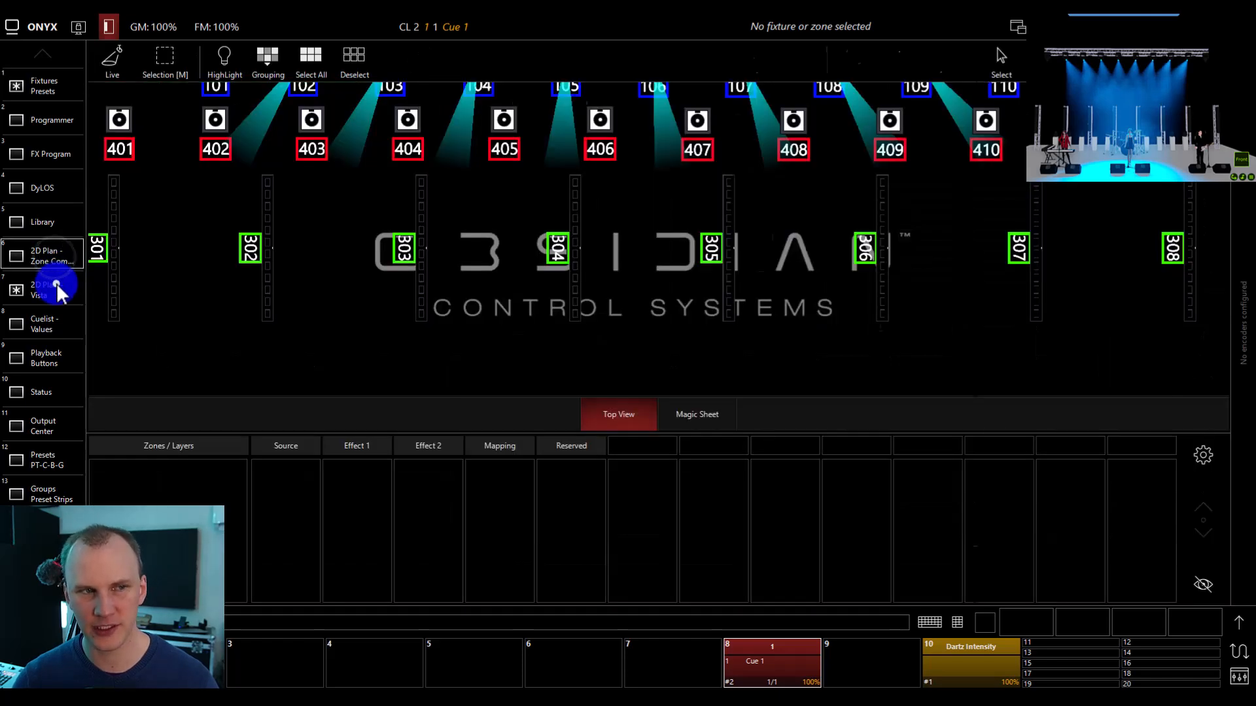
left_click(54, 283)
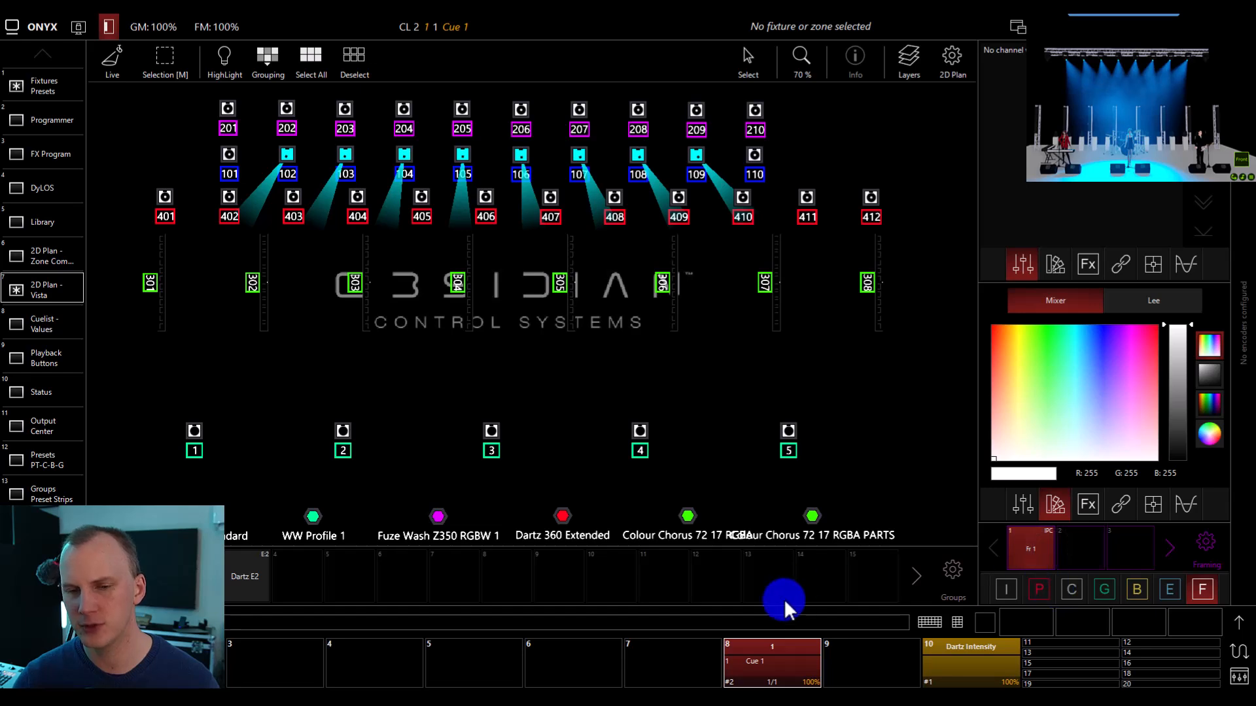
right_click(794, 652)
left_click(780, 573)
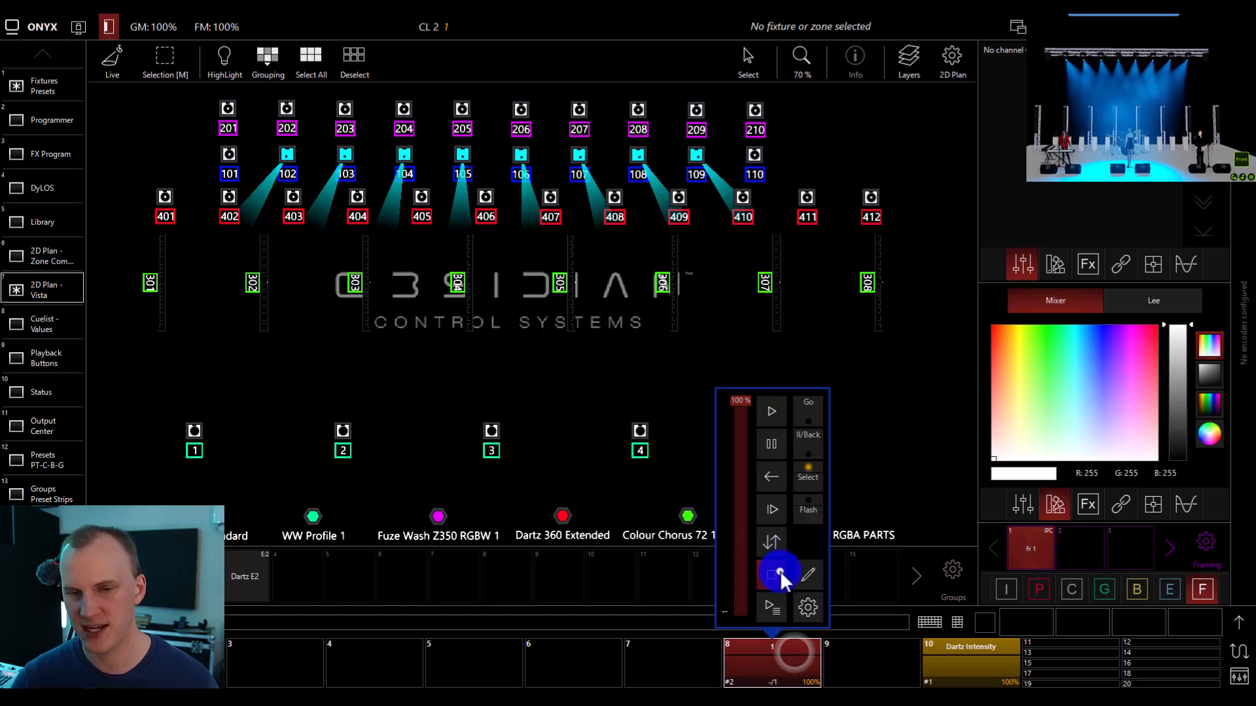
left_click(898, 677)
Show the command keypad, recall the combined Framing preset with no fixtures selected, and clear the programmer.
left_click(958, 622)
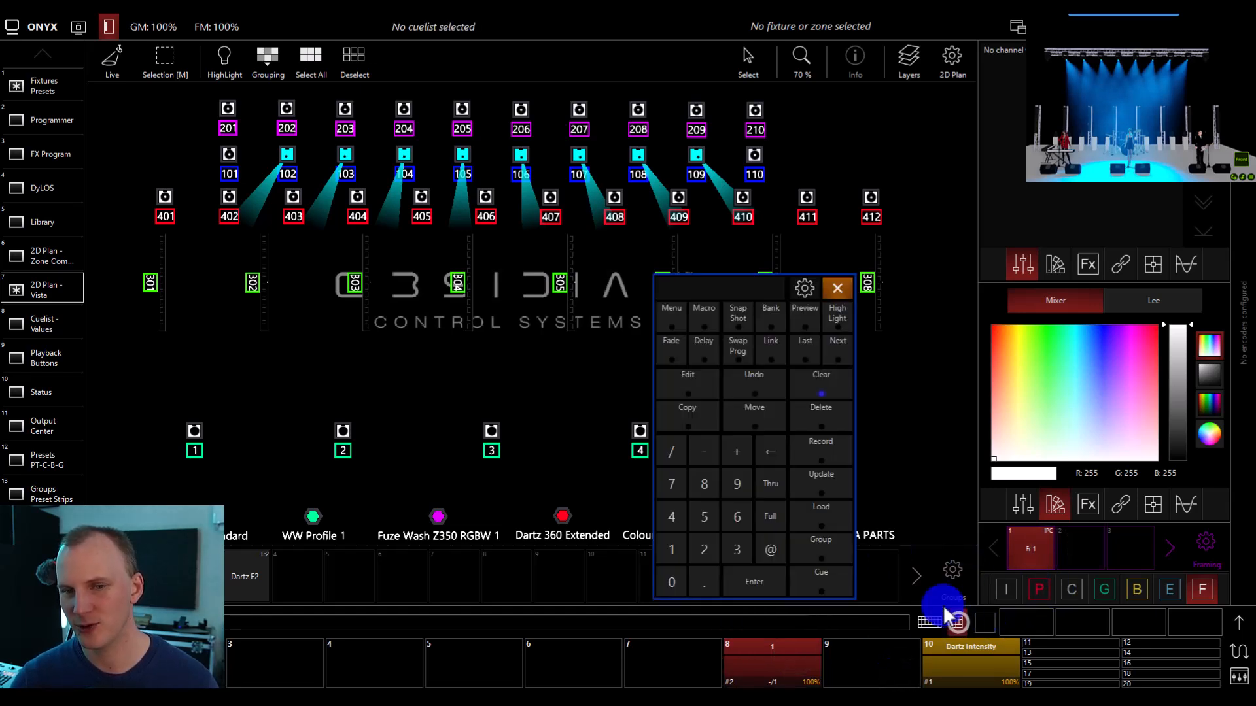
left_click(803, 387)
left_click(1029, 554)
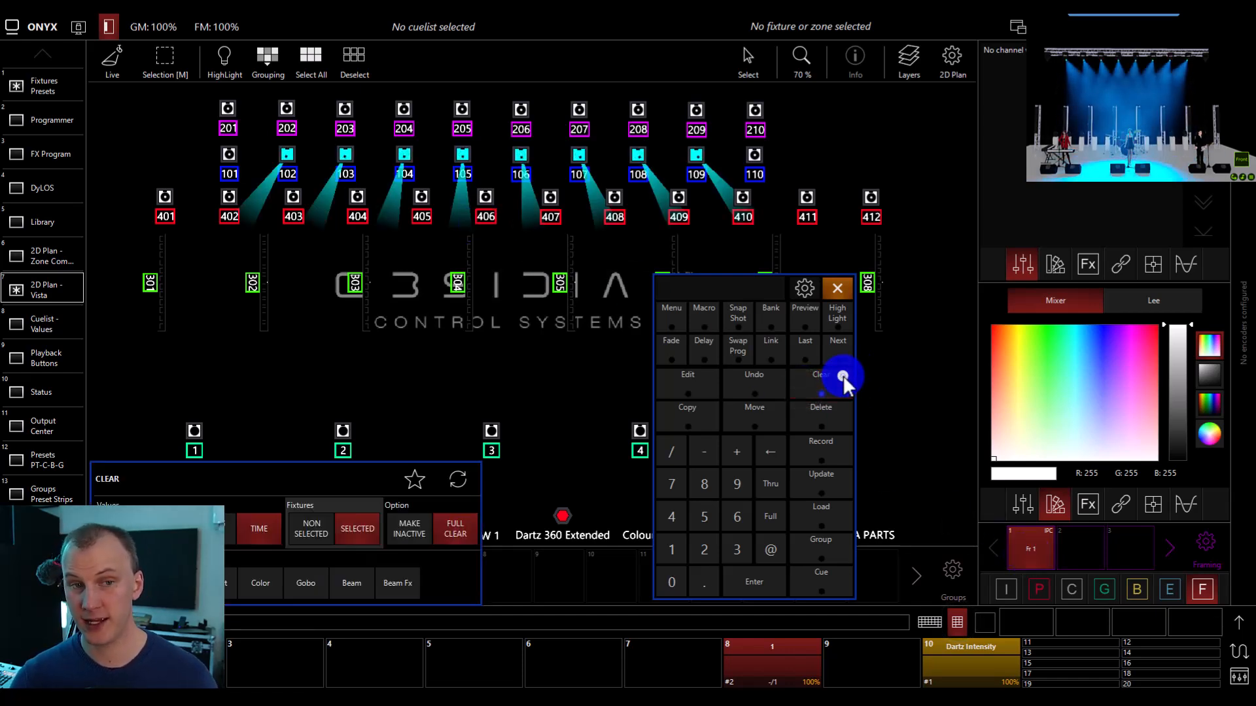
left_click(841, 374)
Apply the combined Framing preset to Main Spots 104 to 107 and set their color to red (R 255, G 0, B 0).
left_click_drag(389, 136, 592, 176)
left_click(1203, 590)
left_click(1039, 543)
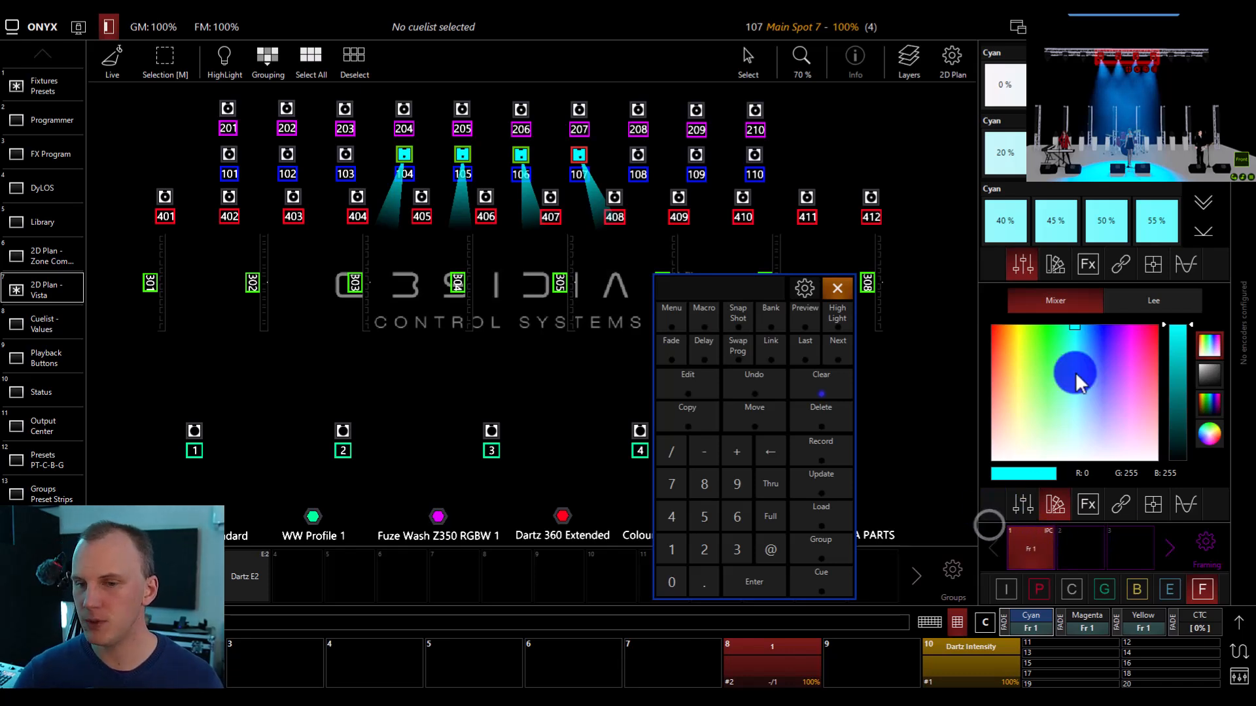
left_click(993, 330)
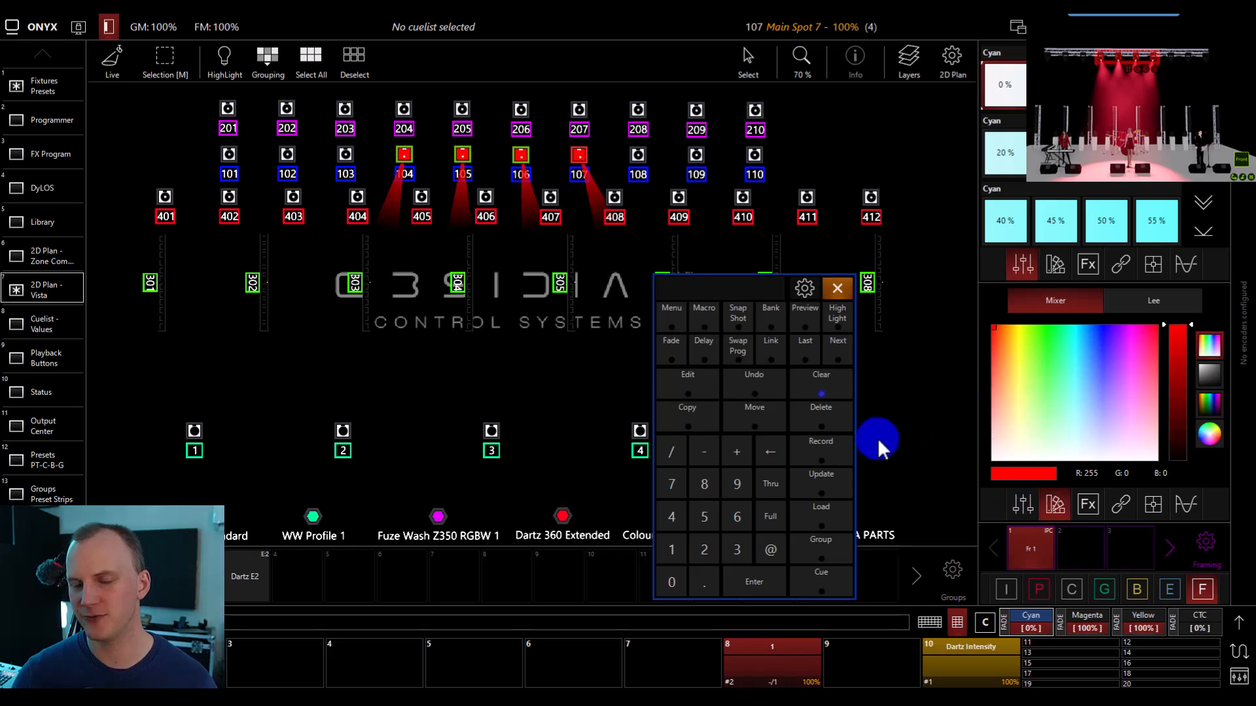
Start recording the red look over the first Framing preset to view the merge and replace options, and cancel.
left_click(834, 447)
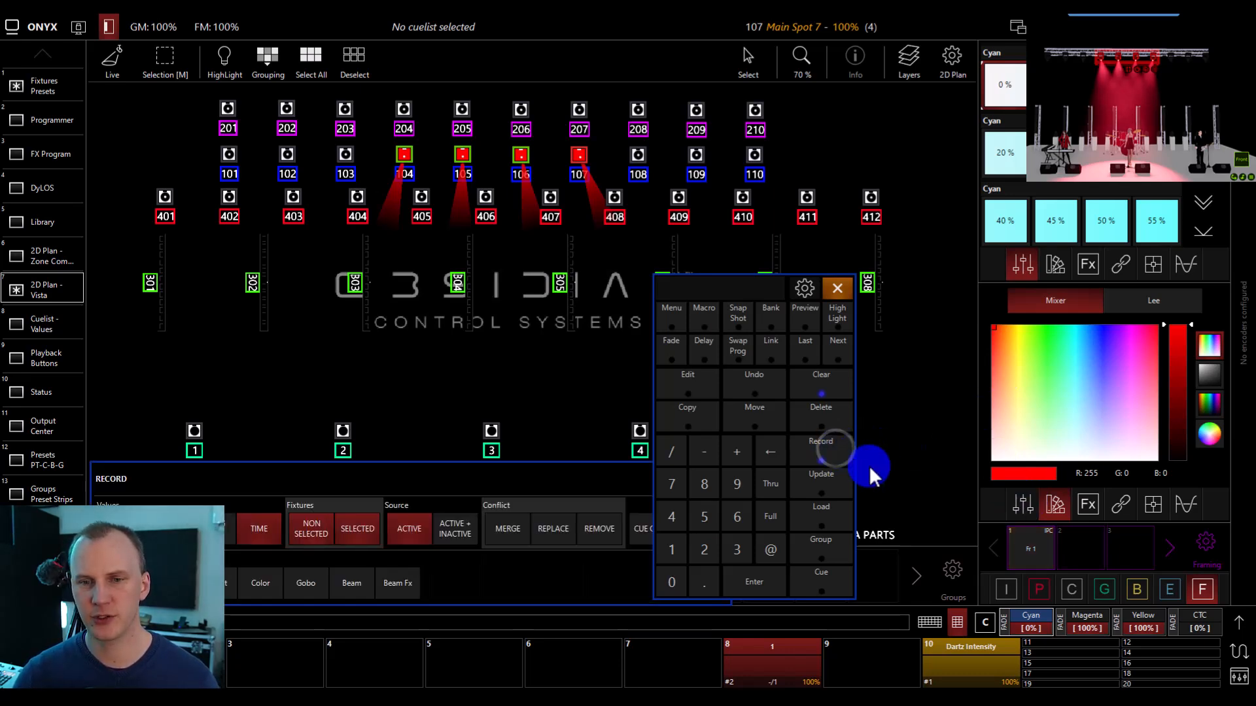
left_click(1023, 543)
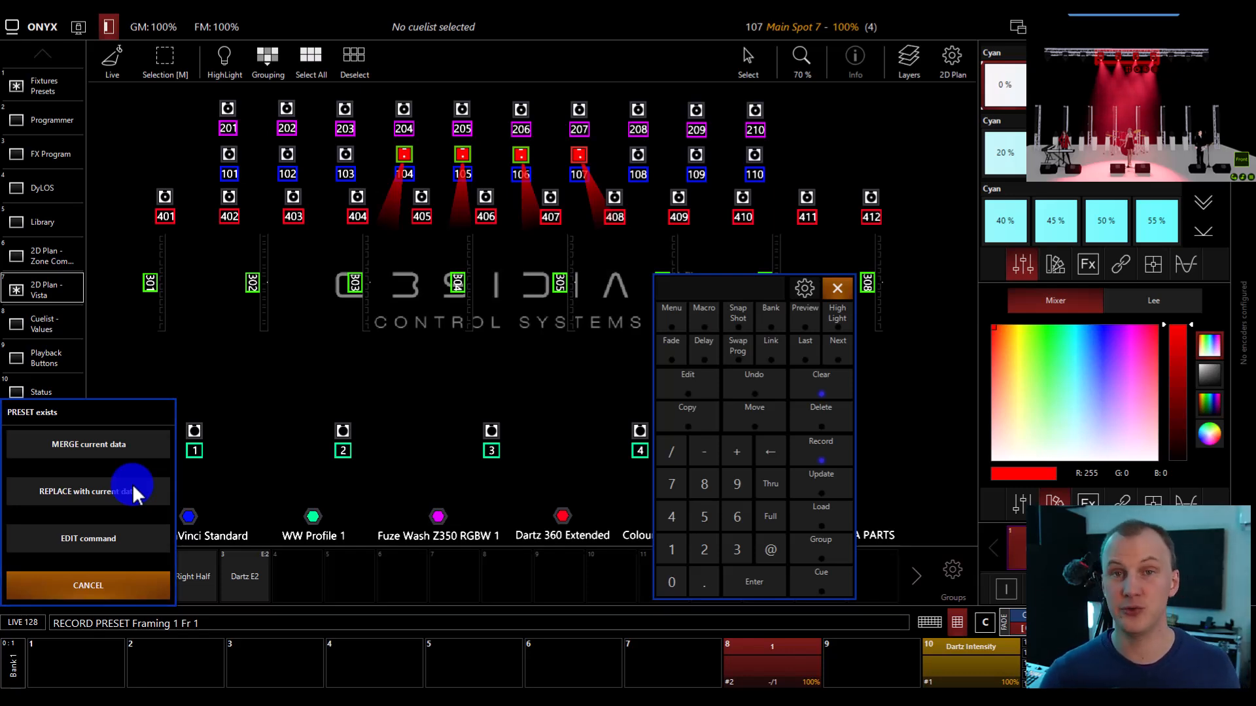
left_click(140, 586)
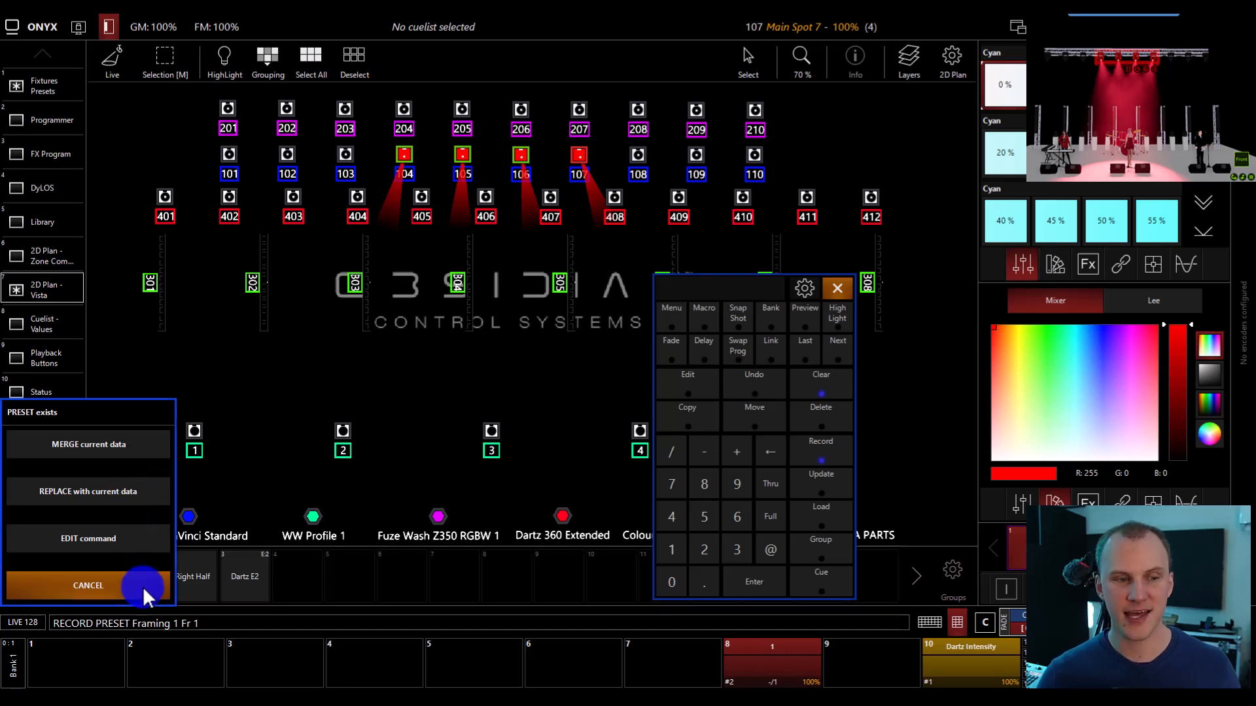
left_click(142, 584)
Examine the Update options for the changed Main Spot values, close them without updating, and clear the programmer.
left_click(774, 425)
left_click(838, 489)
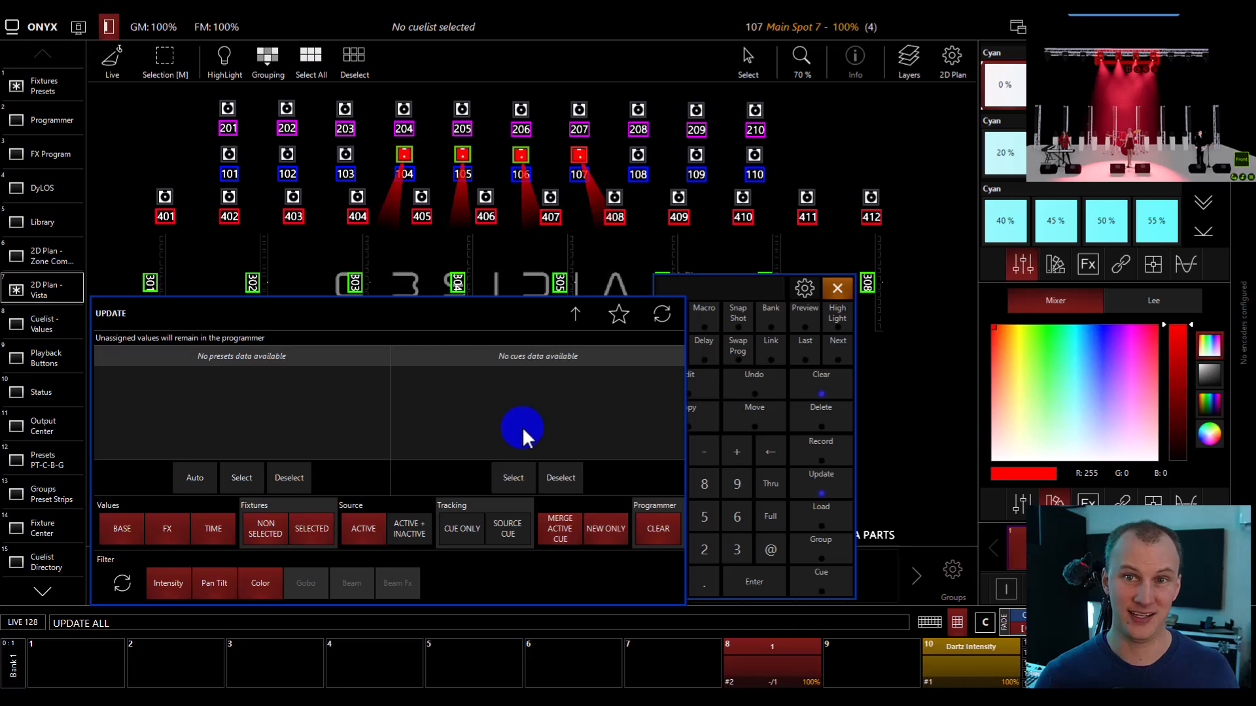
key("Escape")
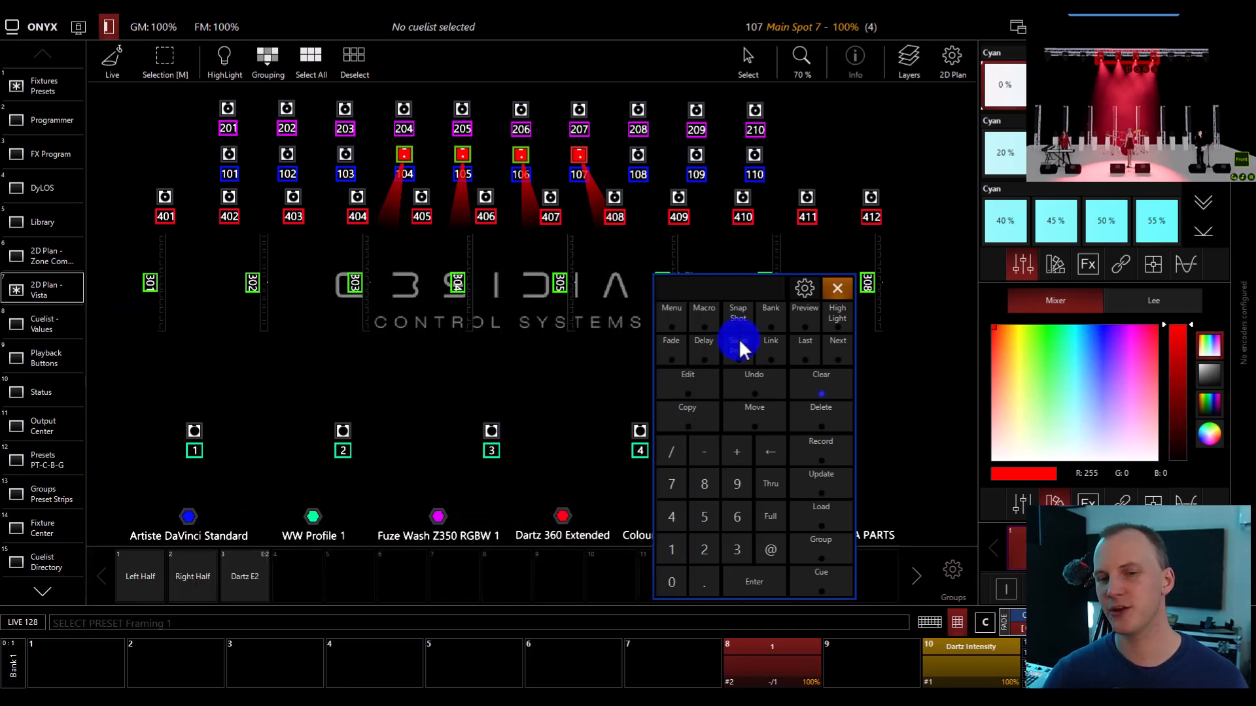
left_click(823, 379)
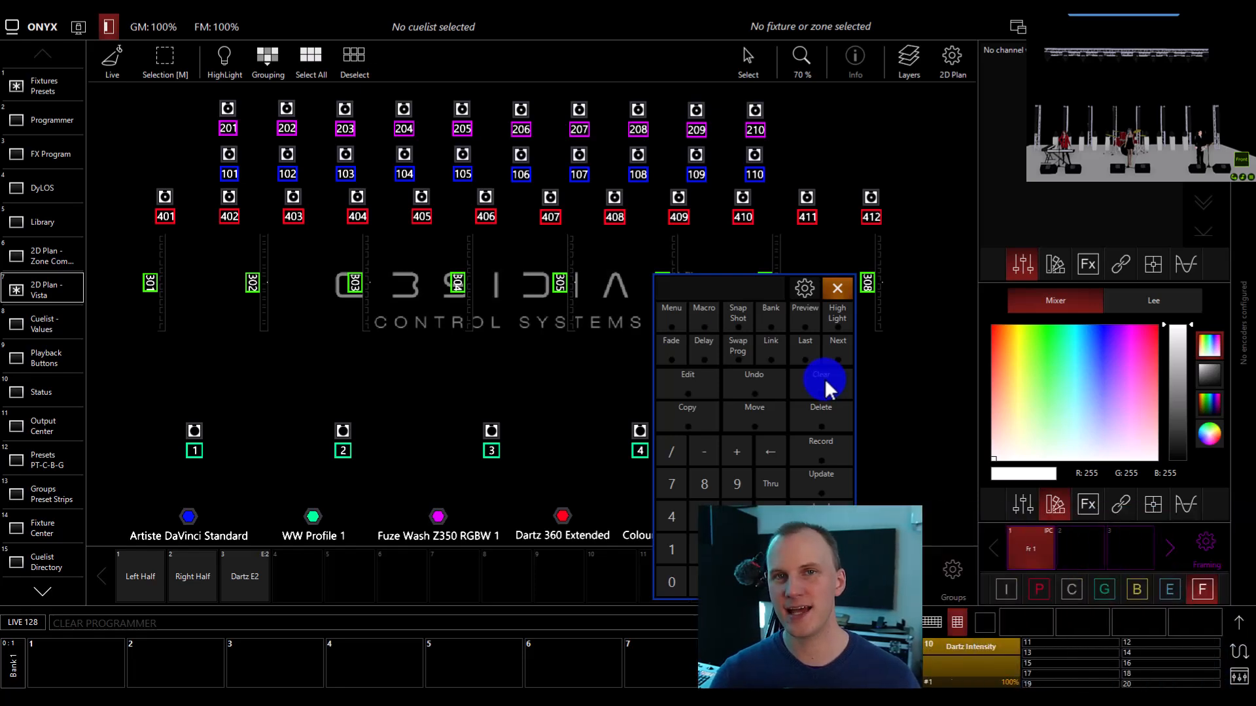
Look through the Pan Tilt, Intensity, Color and Framing preset banks.
left_click(1039, 589)
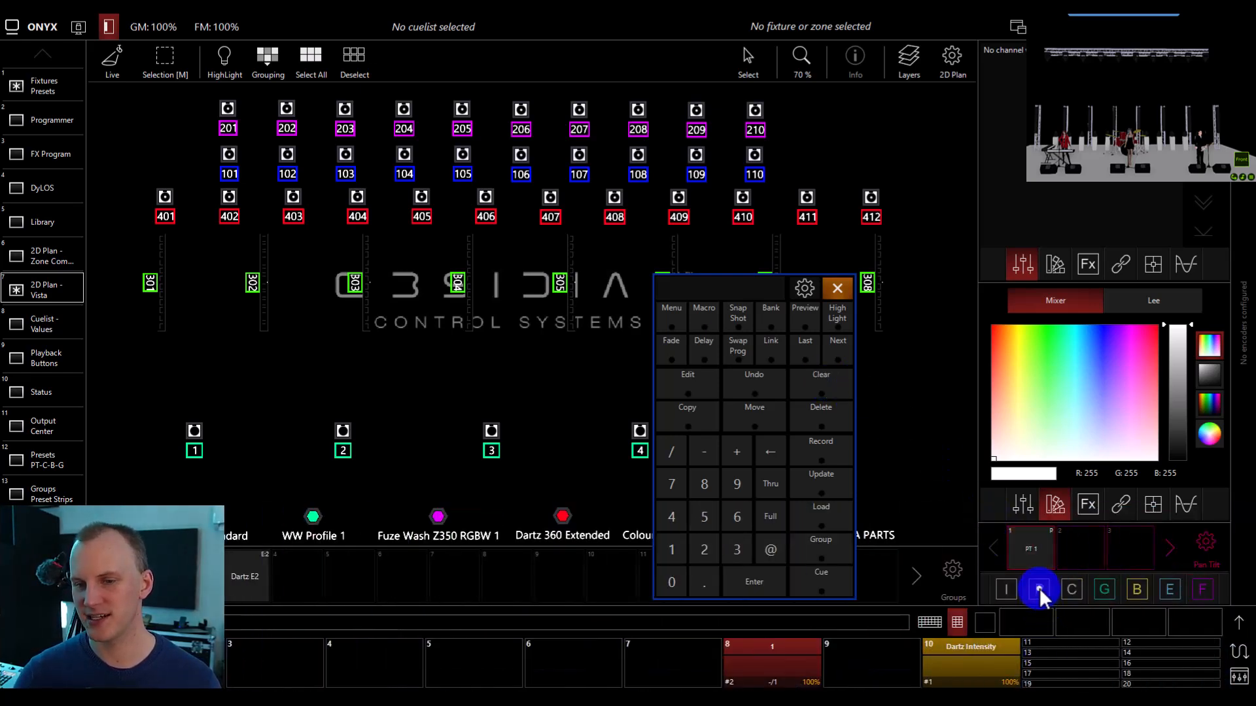
left_click(1006, 588)
left_click(1049, 587)
left_click(1056, 590)
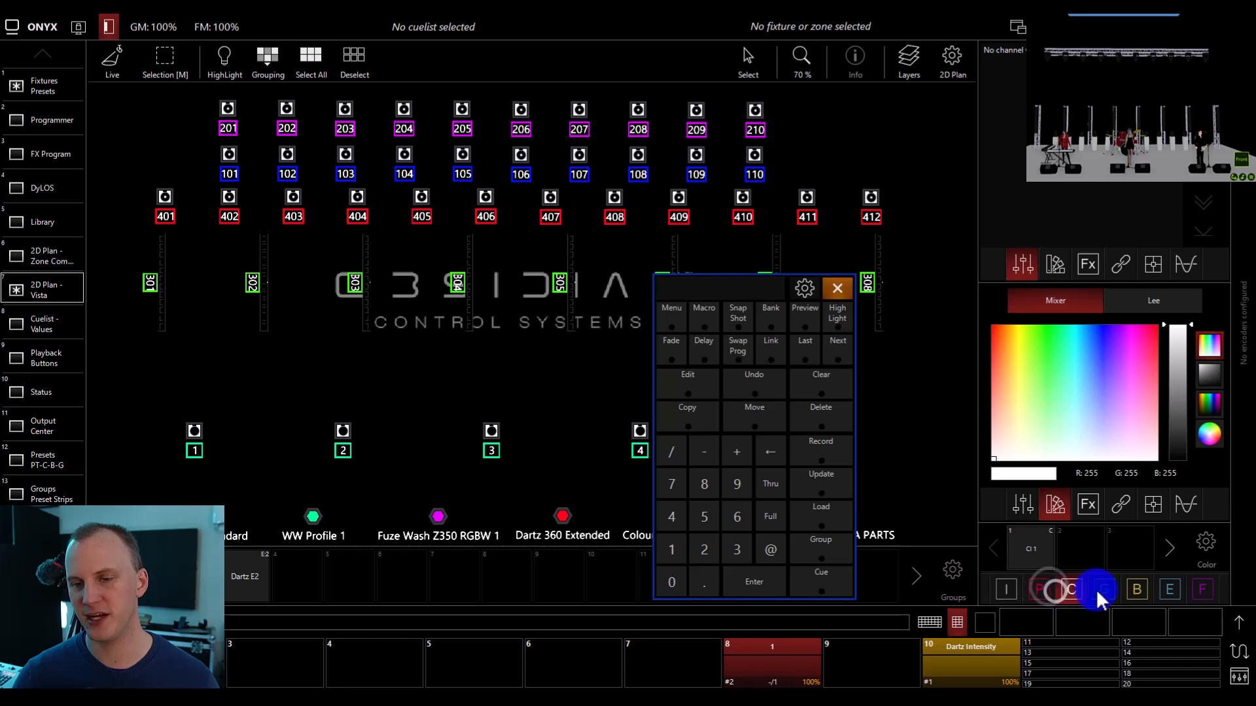
left_click(1205, 590)
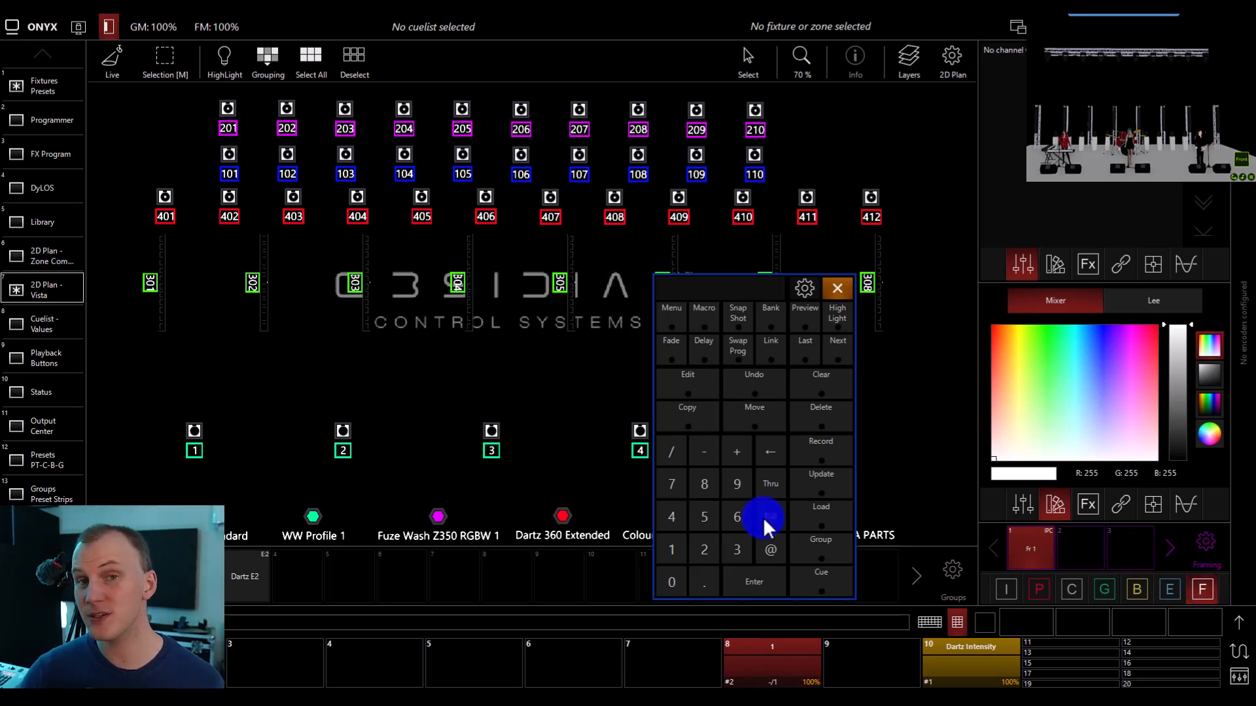
Select Main Spots 101 and 102, set them to full intensity, and aim them at the keyboard player.
left_click_drag(213, 147, 311, 179)
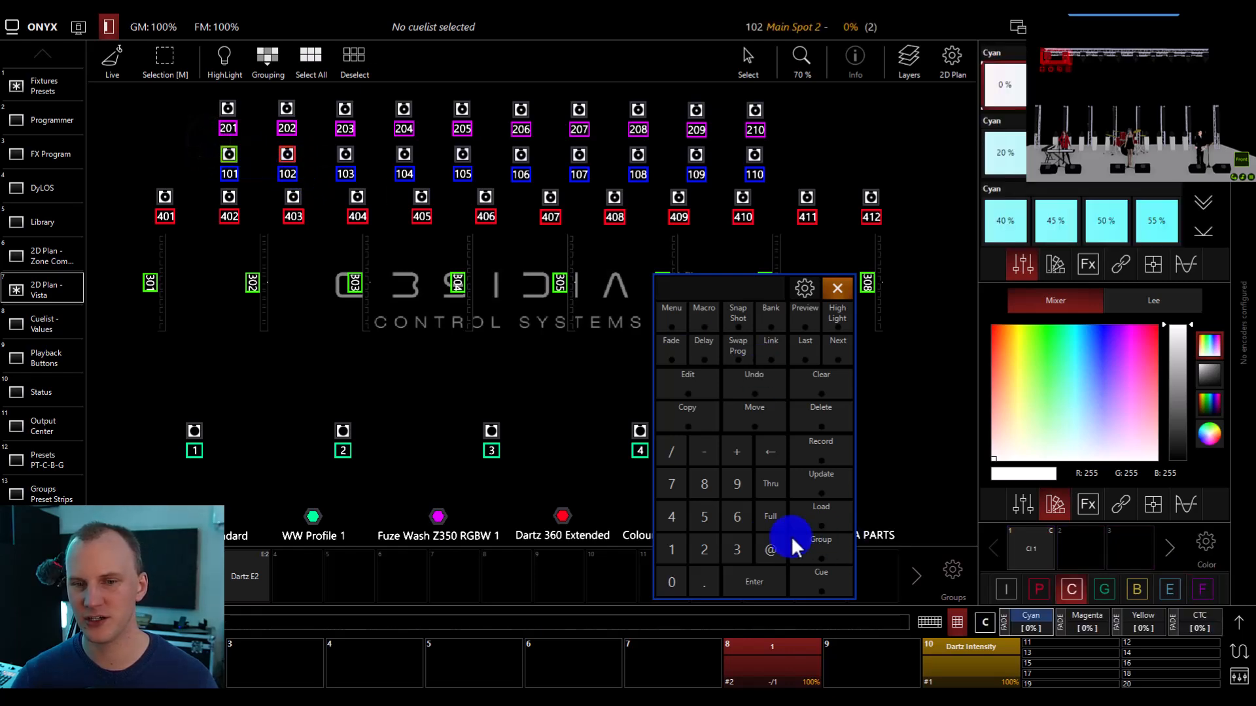
left_click(770, 516)
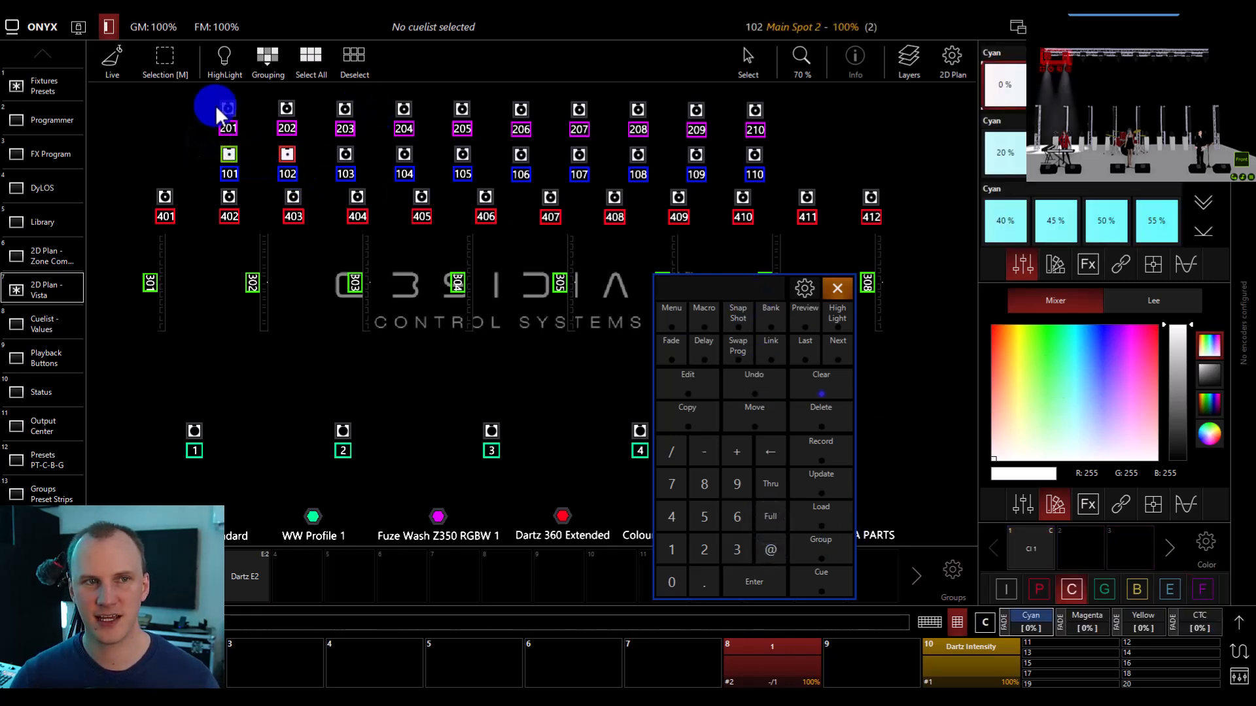
left_click_drag(1064, 151, 1063, 160)
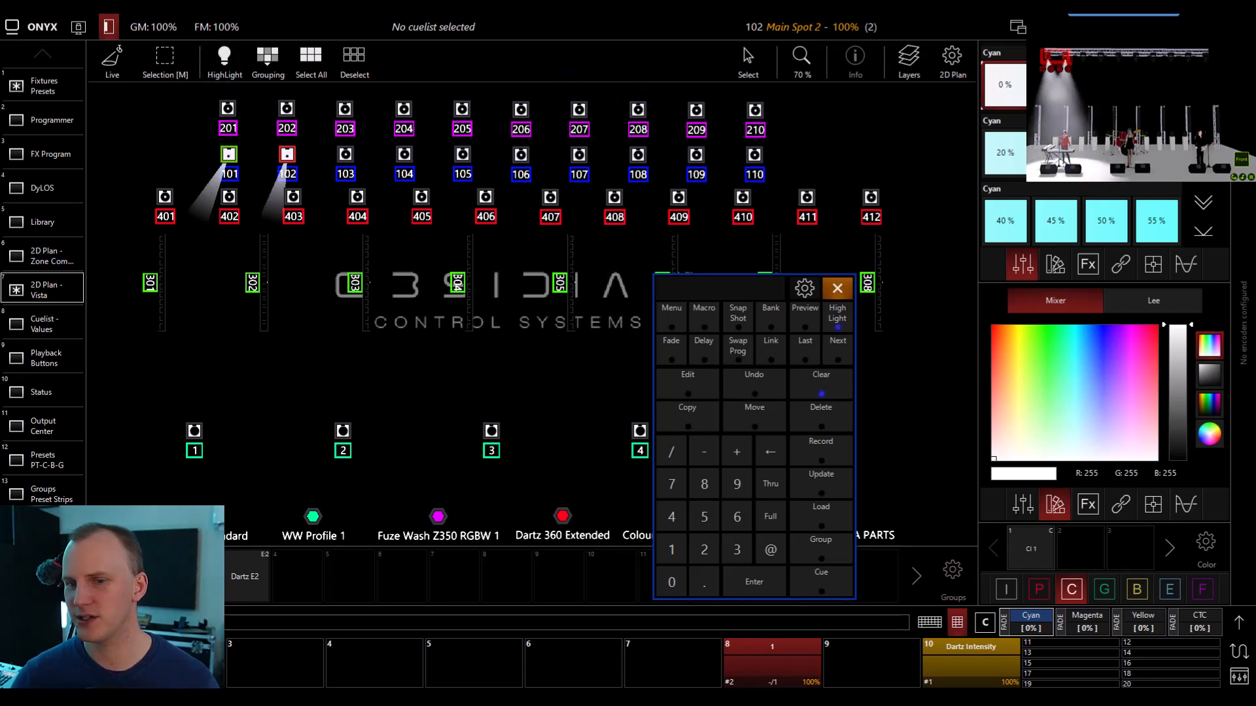
Record the position of Main Spots 101 and 102 into the second Pan Tilt preset slot.
left_click(821, 443)
left_click(1036, 591)
left_click(1080, 546)
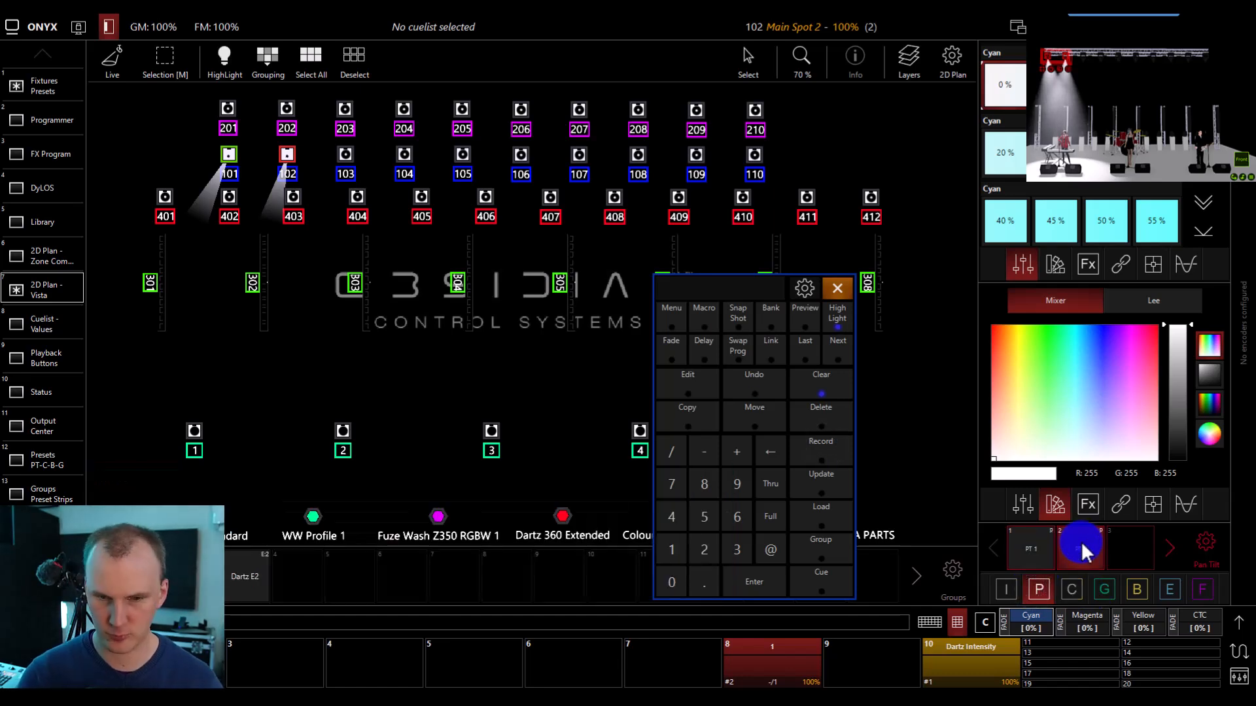
left_click_drag(328, 137, 770, 193)
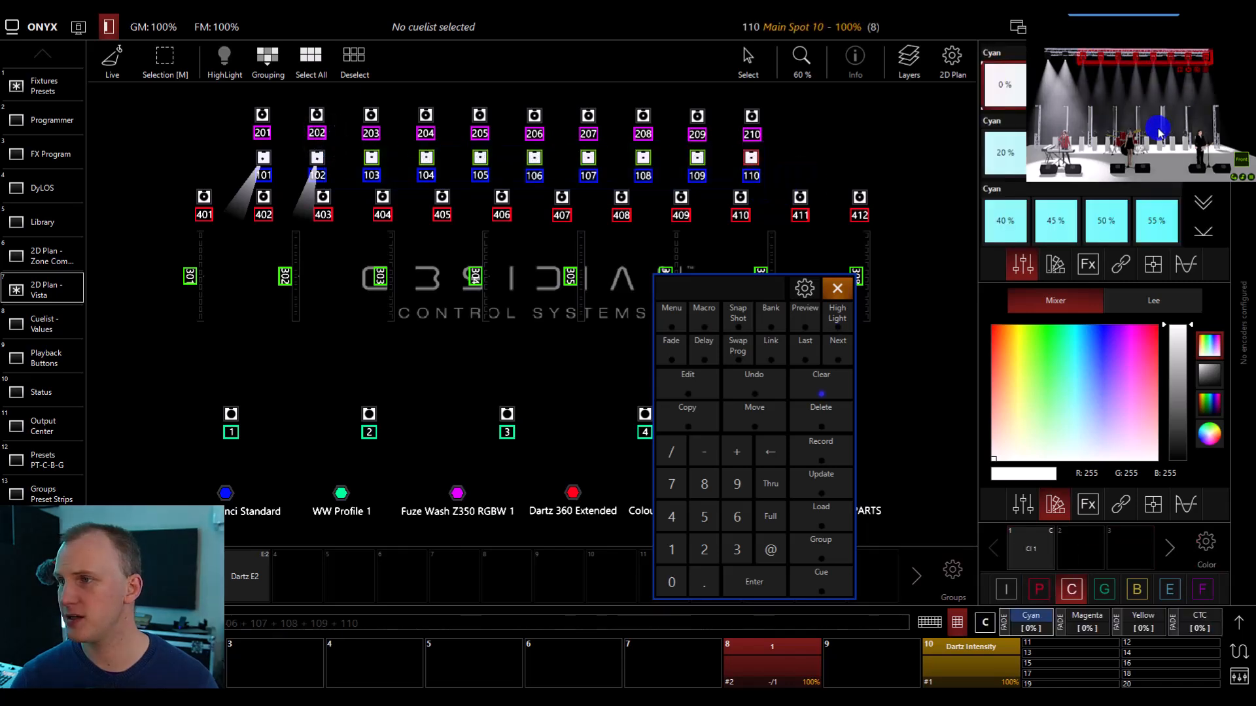
left_click(821, 450)
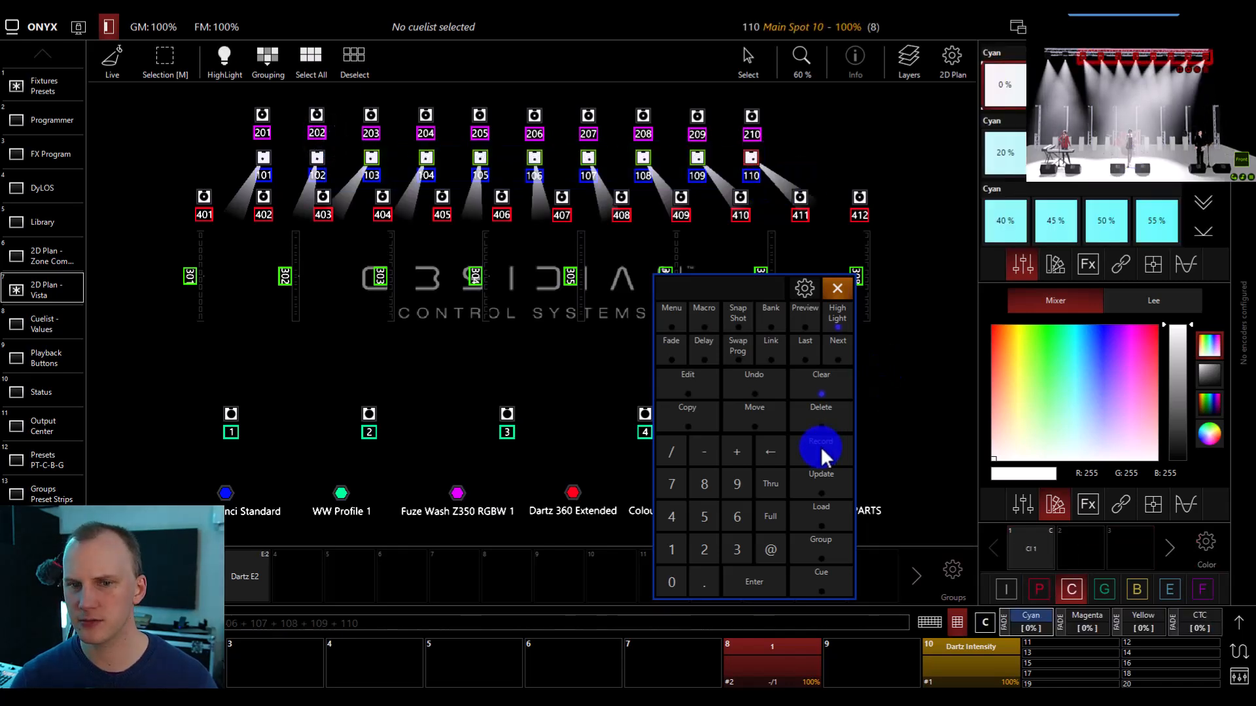
left_click(821, 386)
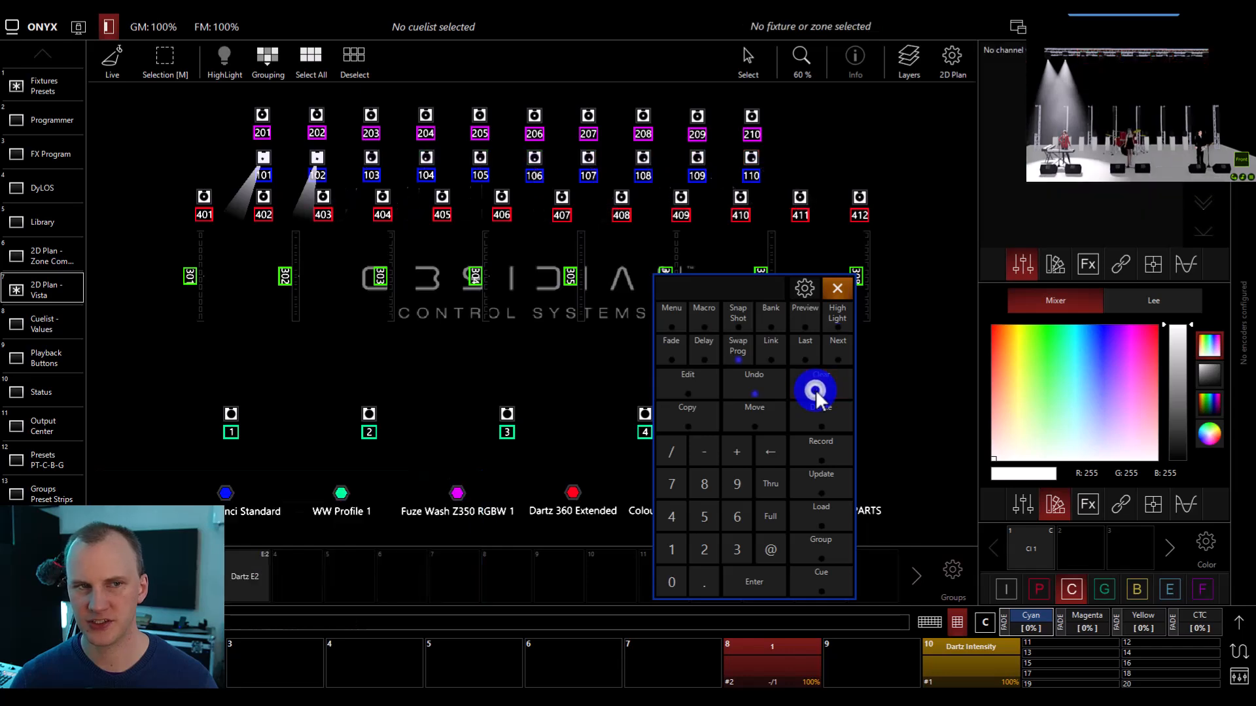
Aim Main Spots 103 to 110 at the lead singer, record Pan Tilt preset 3 as Lead Singer, and clear the programmer.
left_click_drag(367, 144, 775, 183)
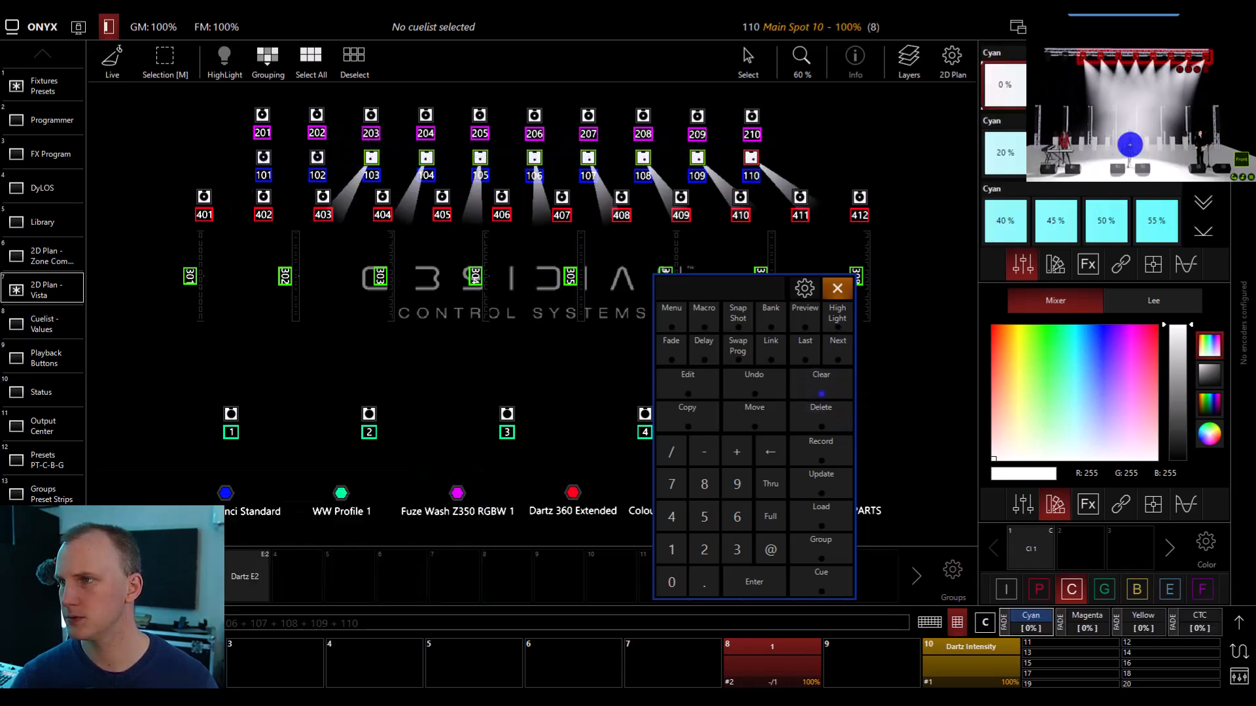
left_click(820, 461)
left_click(1039, 589)
left_click(1131, 550)
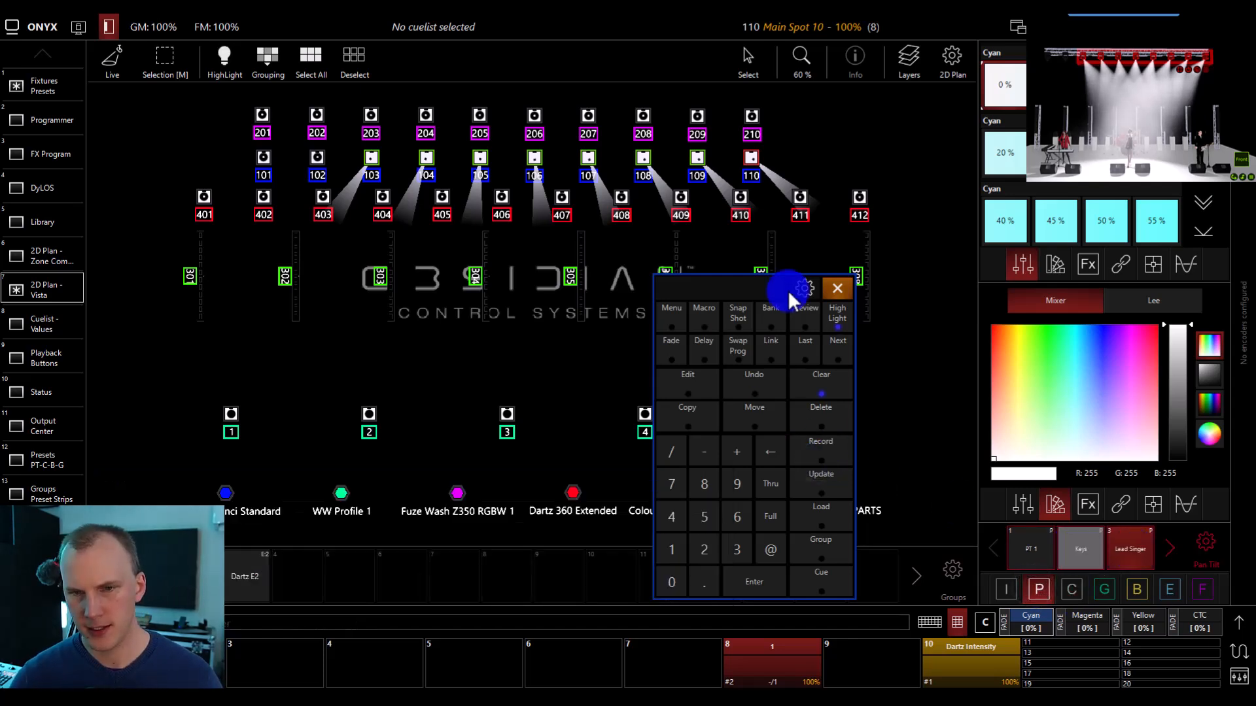
left_click(830, 378)
Select Main Spots 101 to 110 and apply the Lead Singer and Keys Pan Tilt presets to them.
left_click_drag(225, 138, 800, 195)
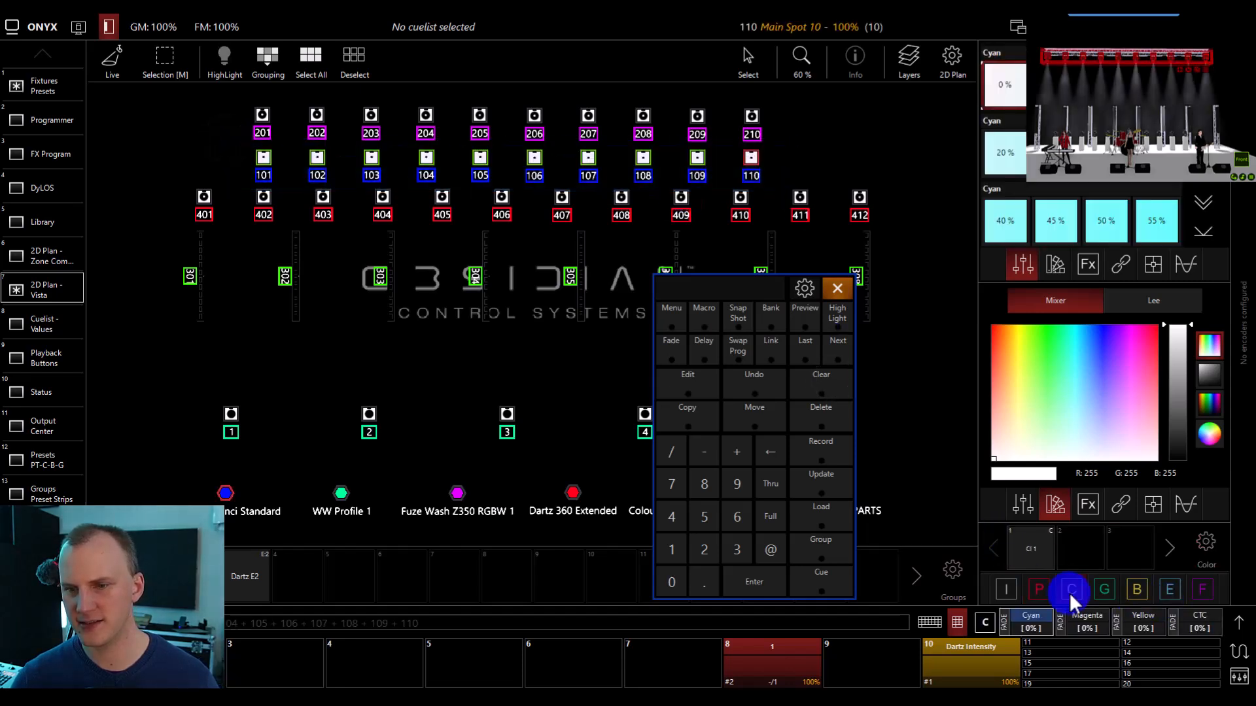
left_click(1041, 592)
left_click(1116, 547)
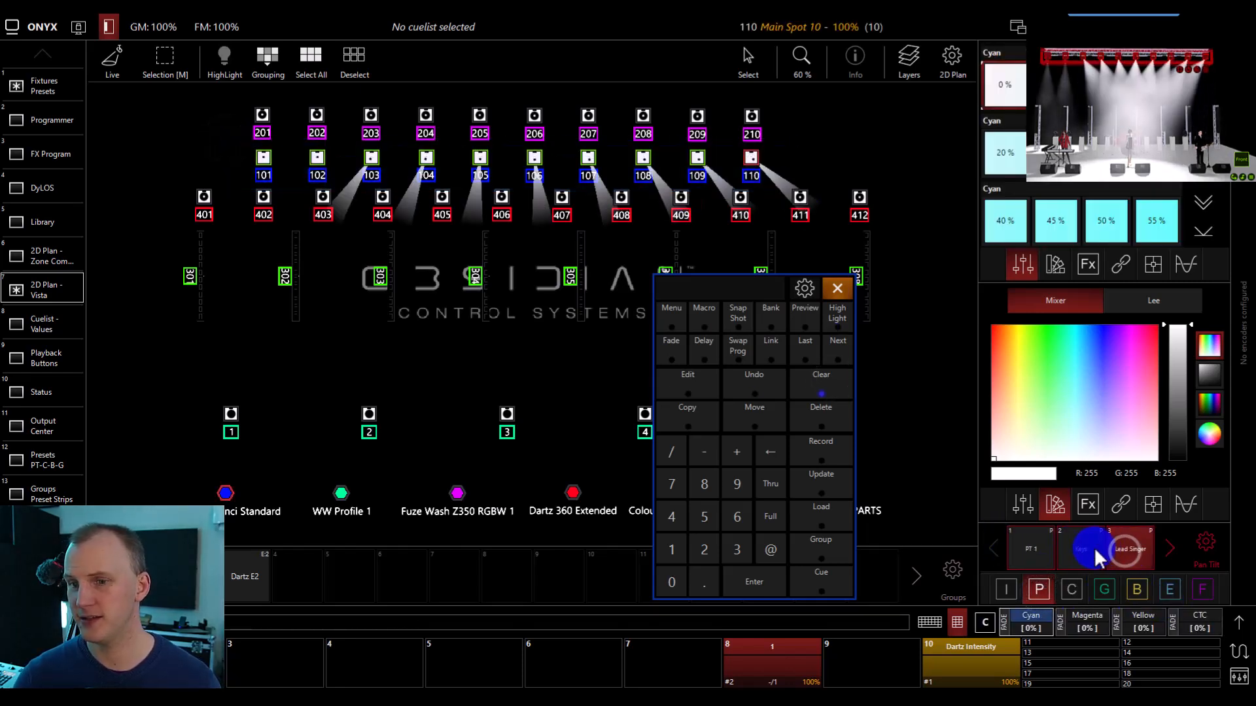
left_click(1093, 548)
Record the combined positions as Pan Tilt preset 4 named Band using embedded references, and clear the programmer.
left_click(804, 460)
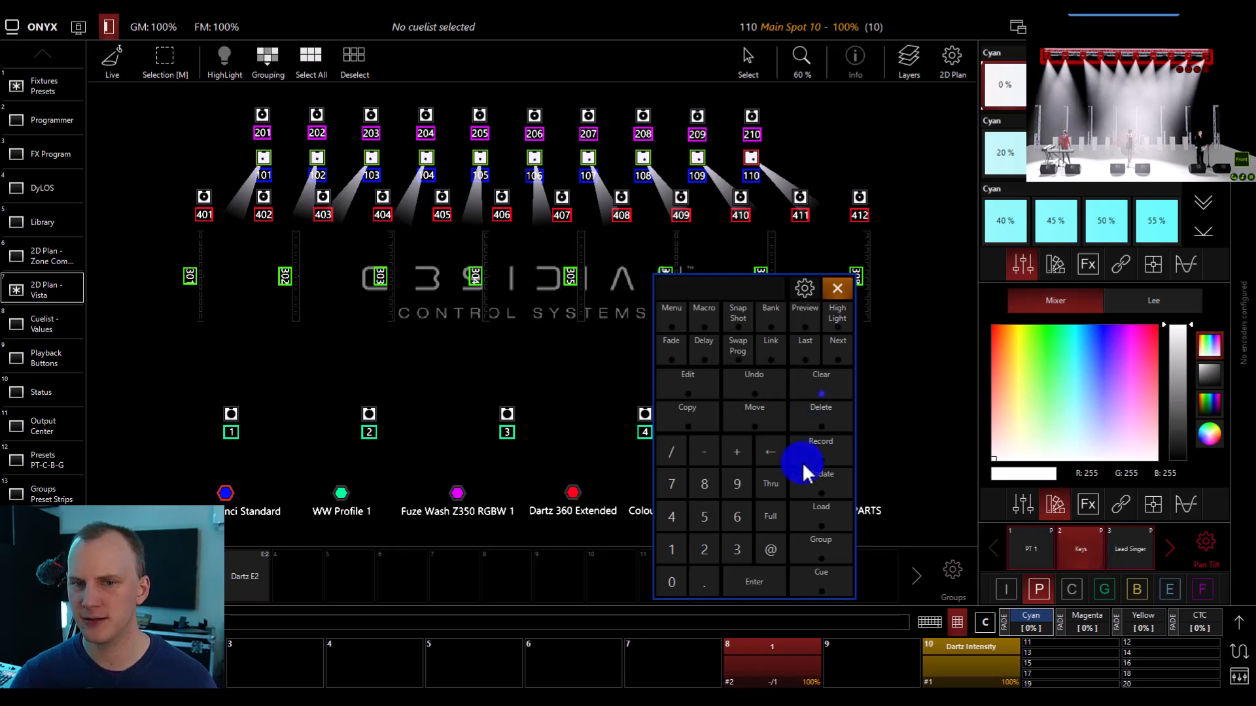
left_click(1206, 571)
left_click(1170, 549)
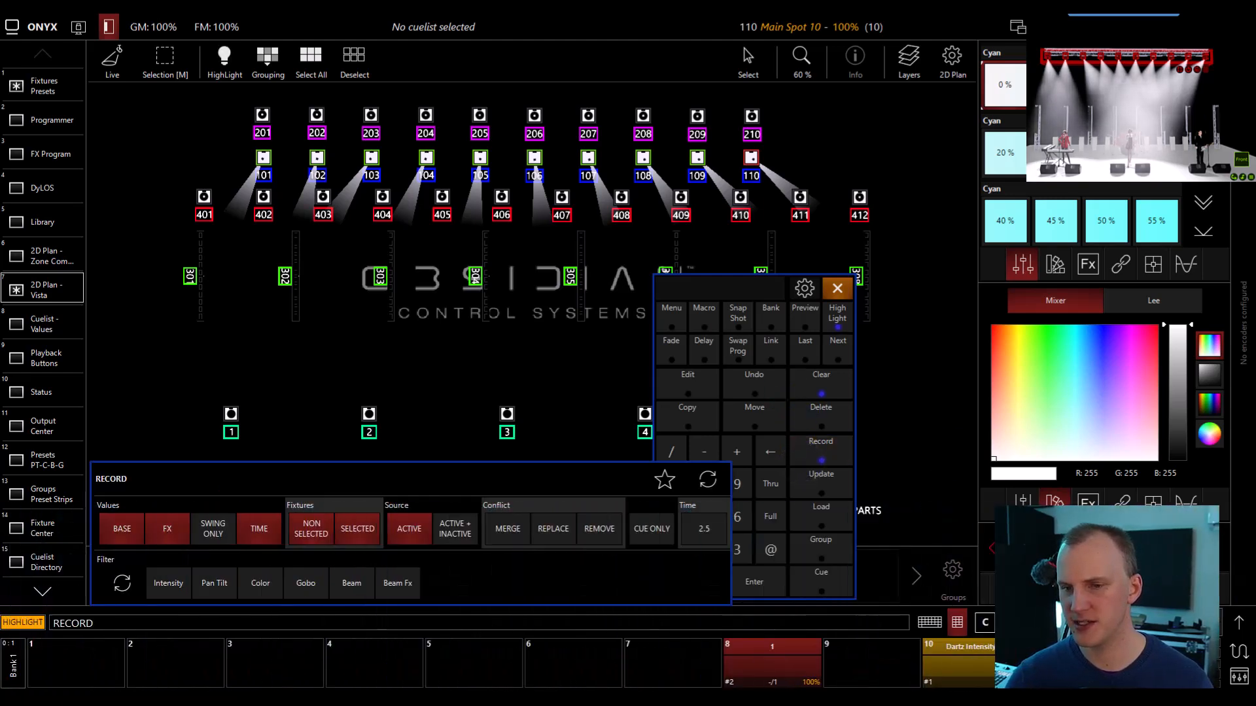
left_click(1028, 548)
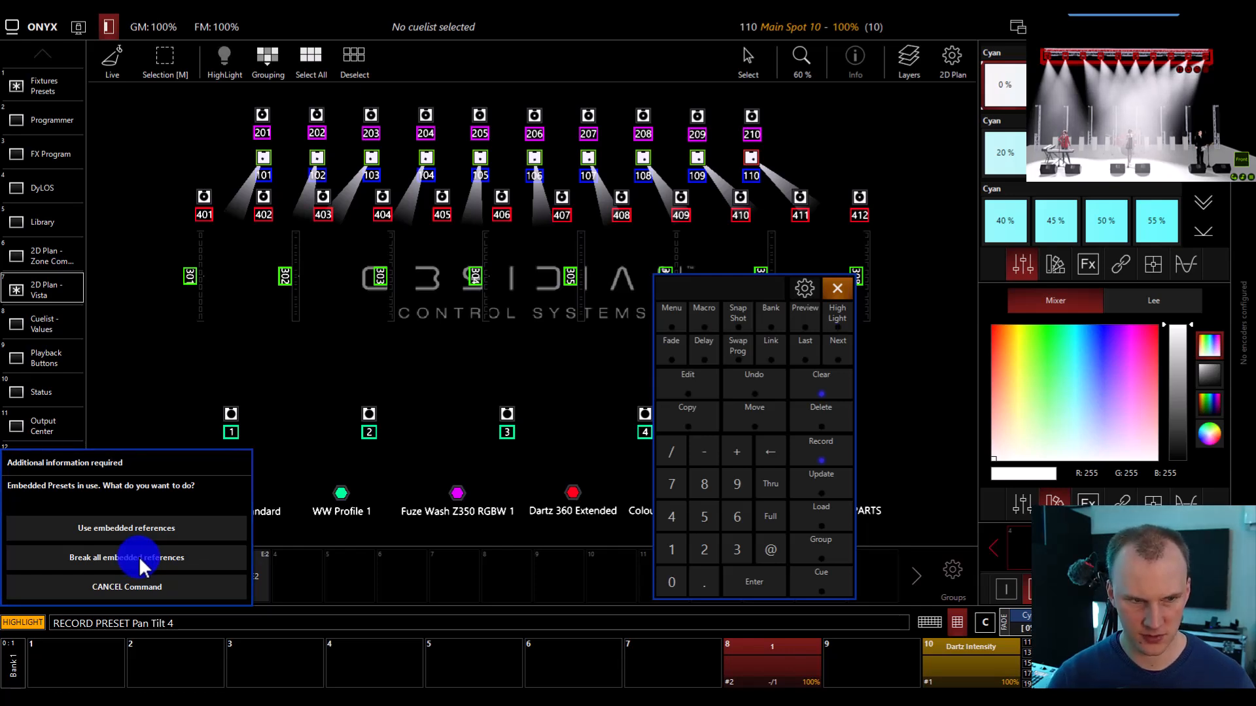
left_click(130, 531)
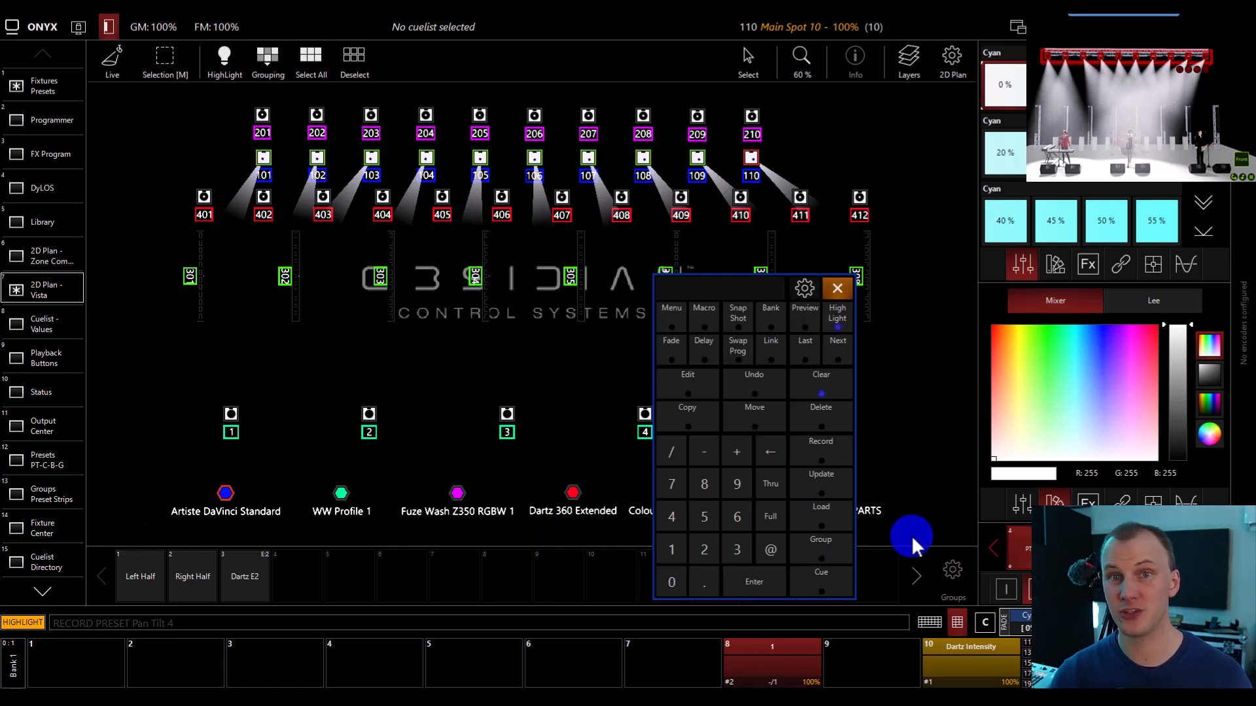
type("Band")
key("Return")
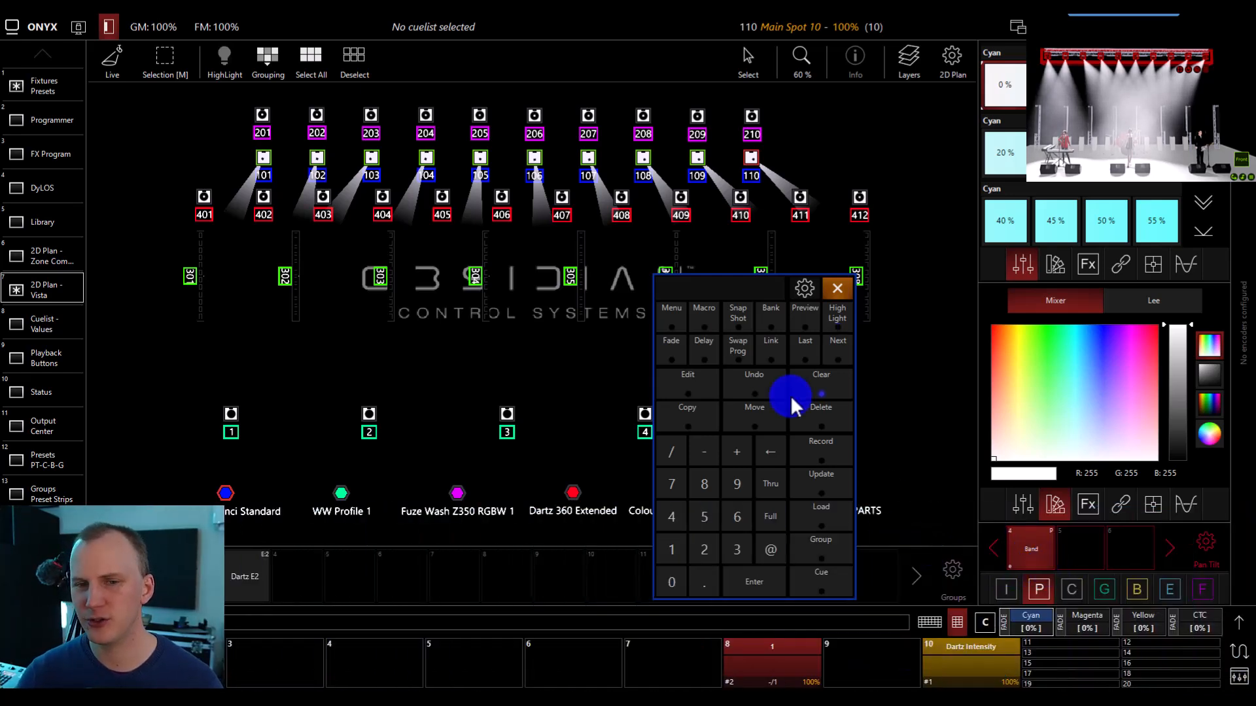
left_click(810, 379)
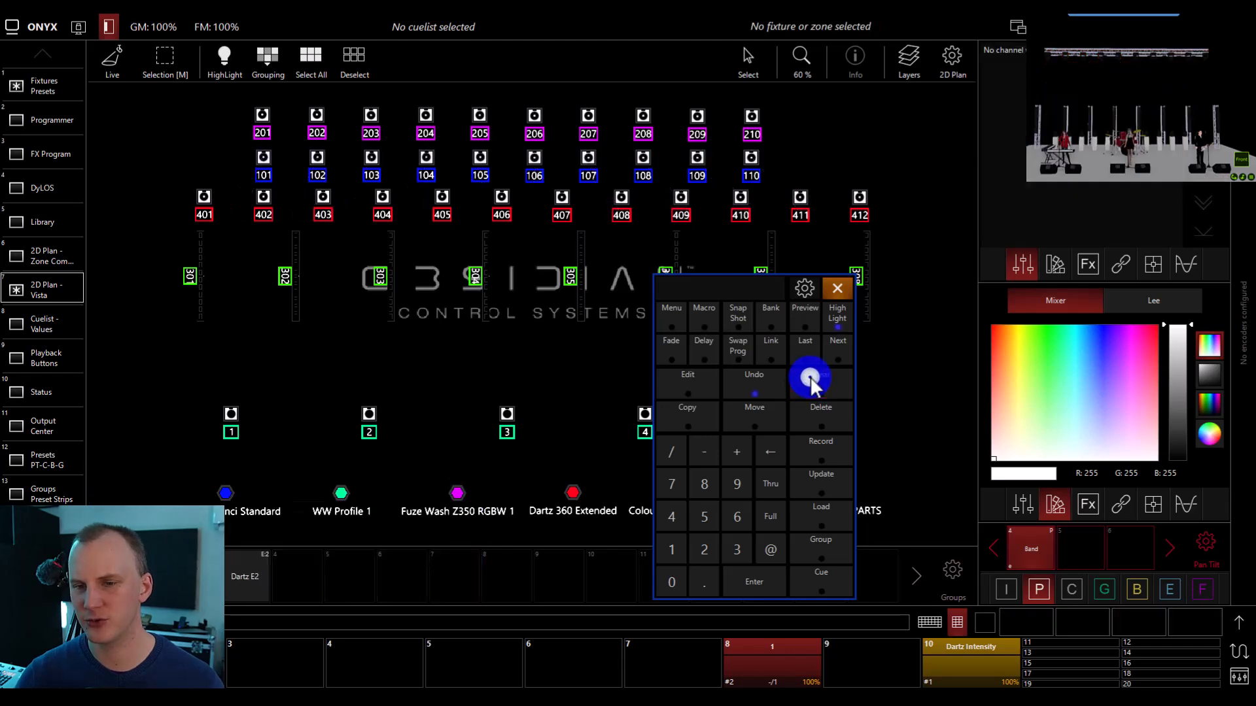
Re-aim Main Spots 101 and 102, record the new position over the Keys Pan Tilt preset, and clear the programmer.
left_click(997, 553)
left_click_drag(216, 149, 360, 166)
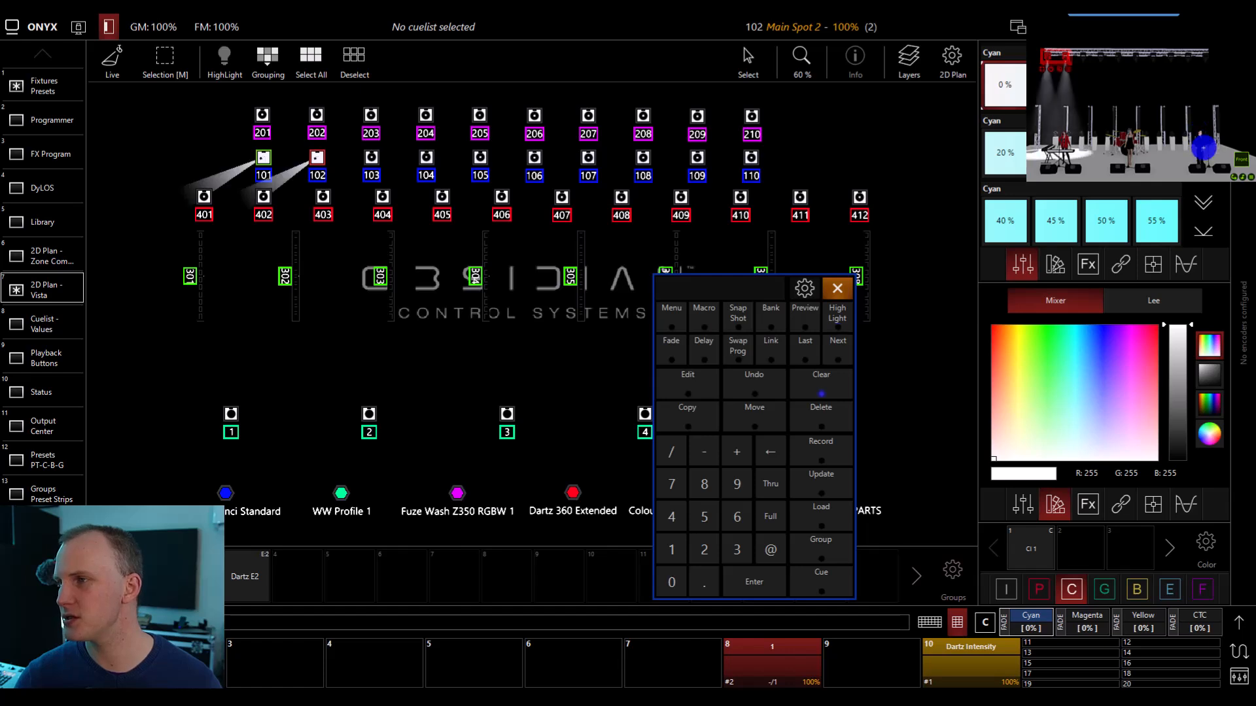
left_click(827, 317)
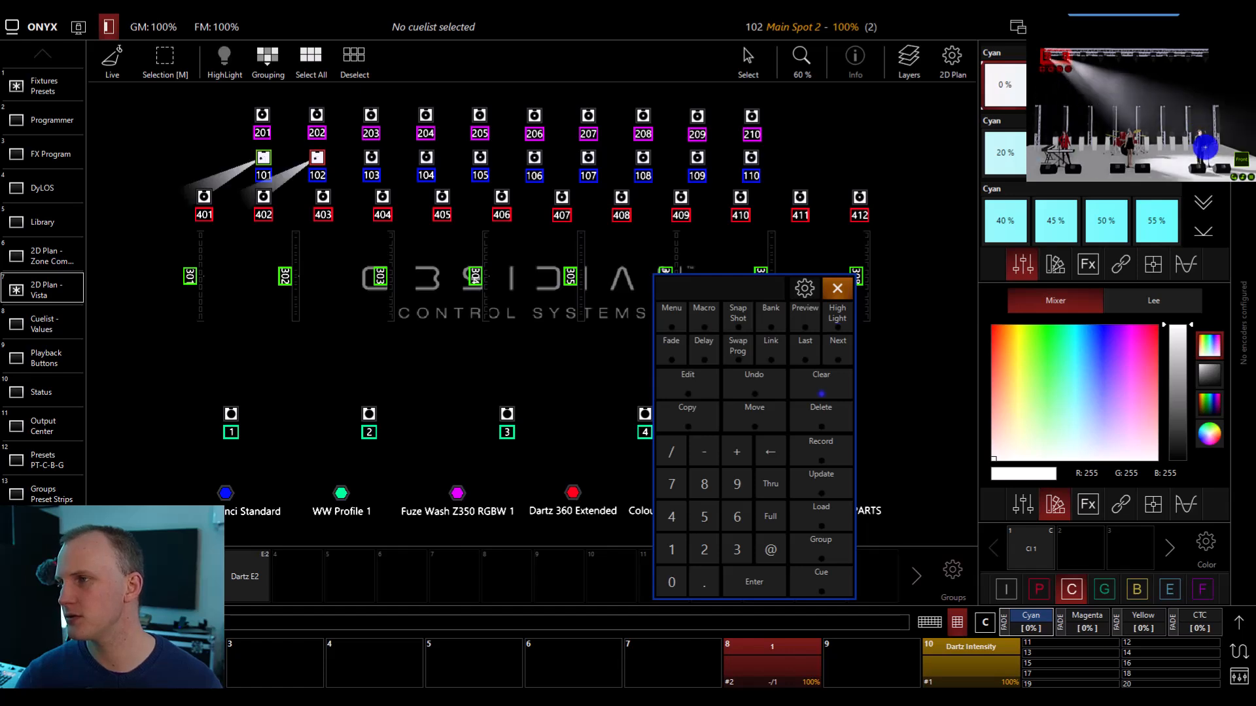
left_click(832, 453)
left_click(1040, 589)
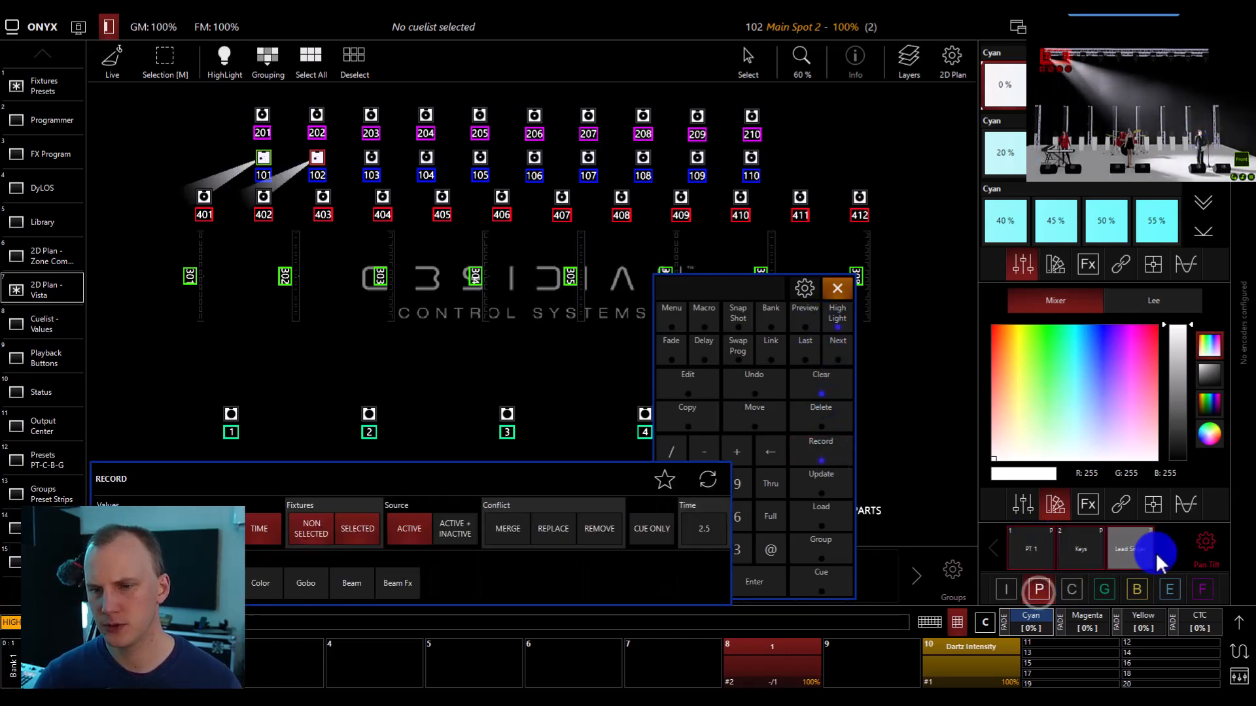
left_click(1079, 552)
left_click(69, 511)
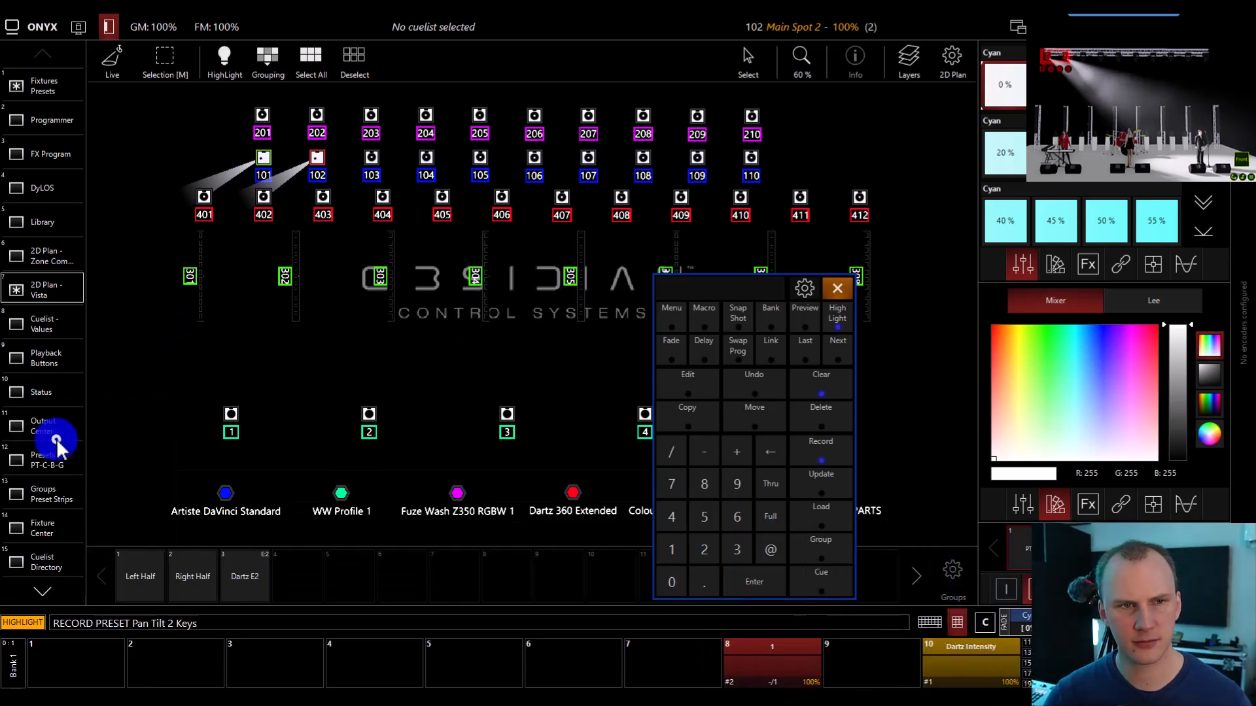
left_click(838, 376)
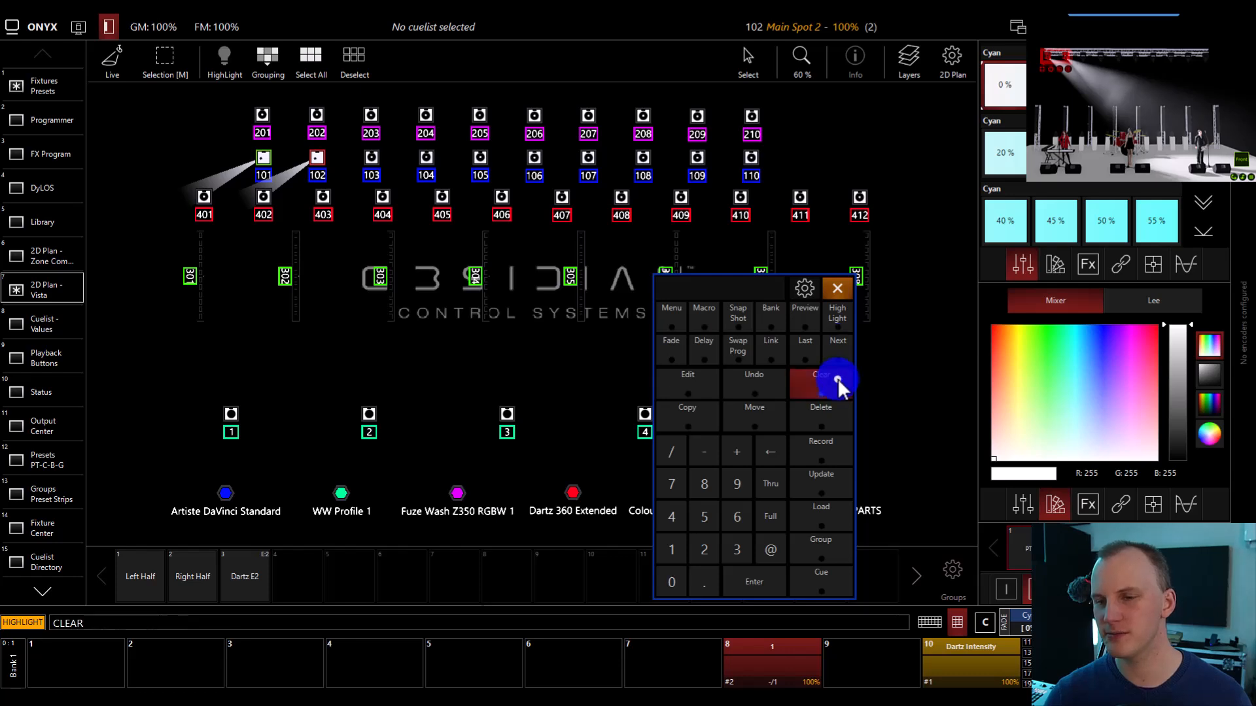
Recall the Band preset on Main Spots 101 to 110 to check the changed Keys position, and clear the programmer.
left_click(1180, 547)
left_click(1032, 550)
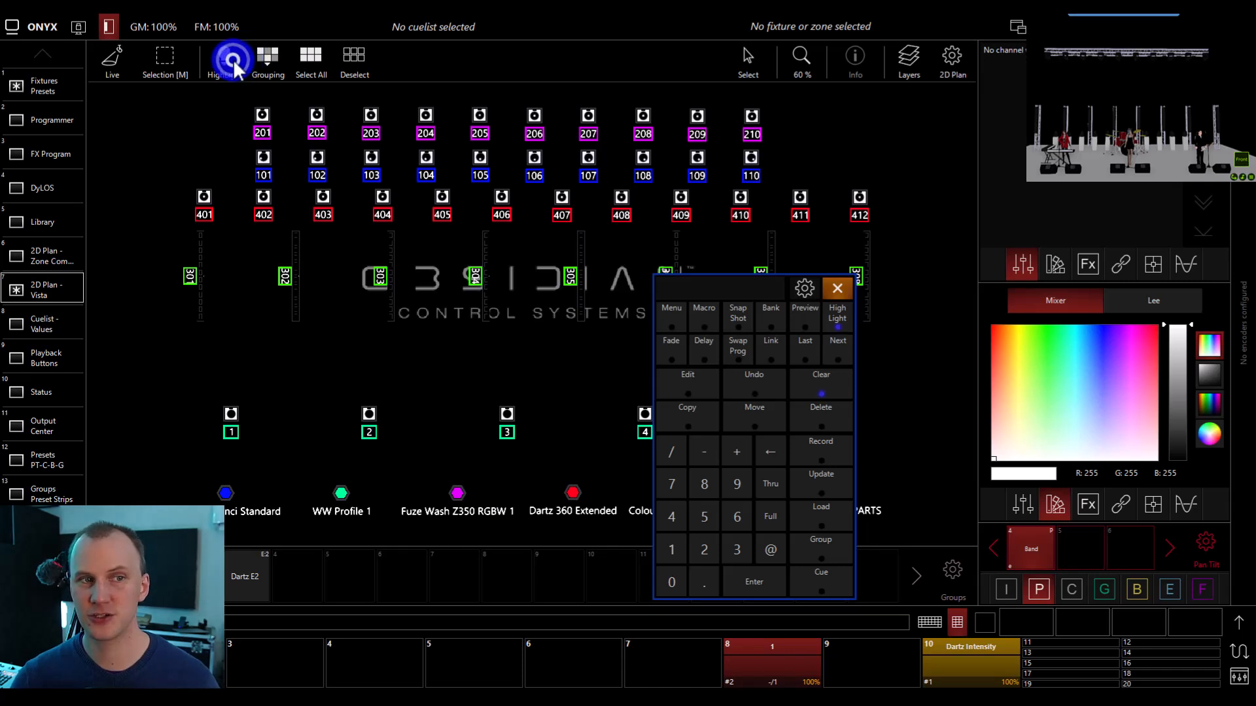
left_click_drag(226, 137, 768, 197)
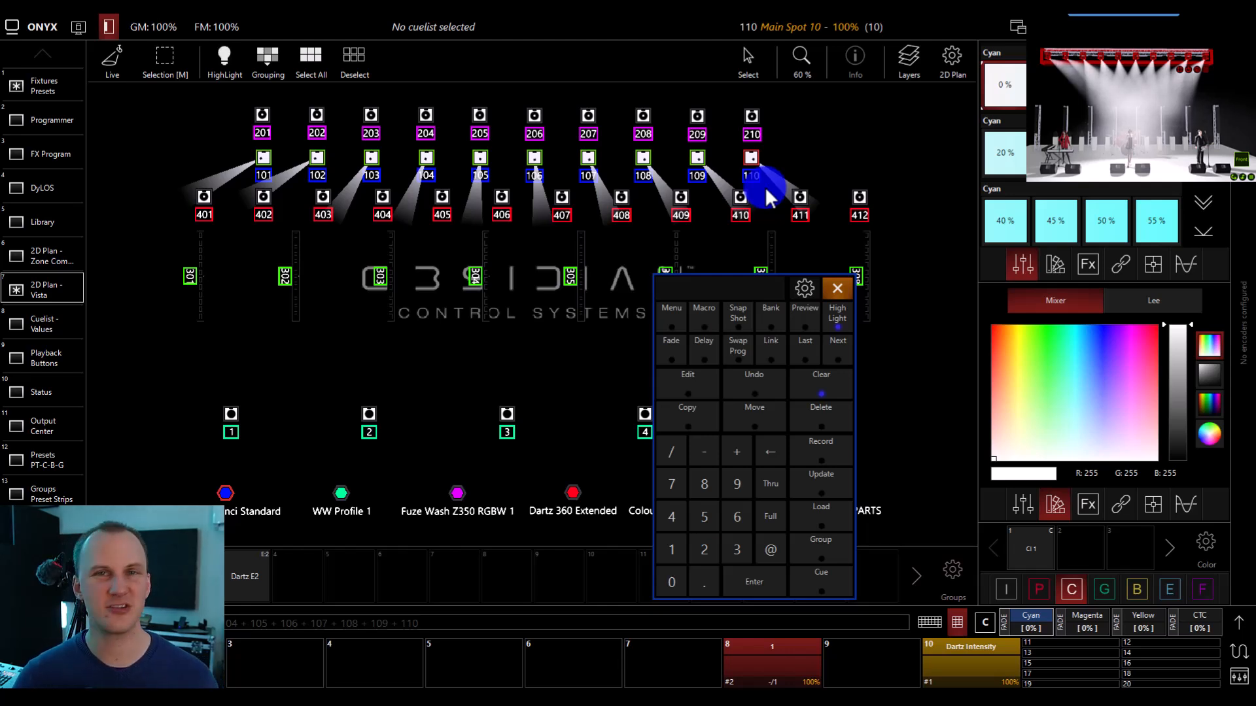
left_click(830, 390)
Run Cue 1 of the cuelist on playback 8.
left_click(757, 659)
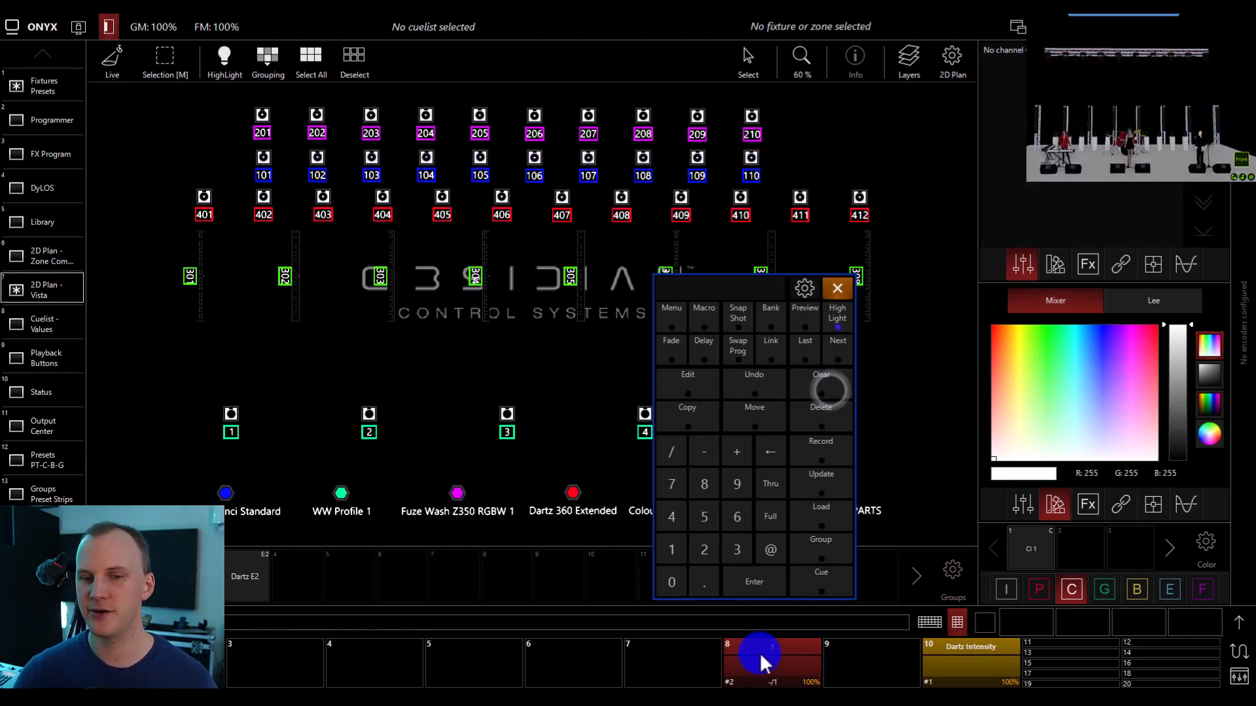
left_click(759, 655)
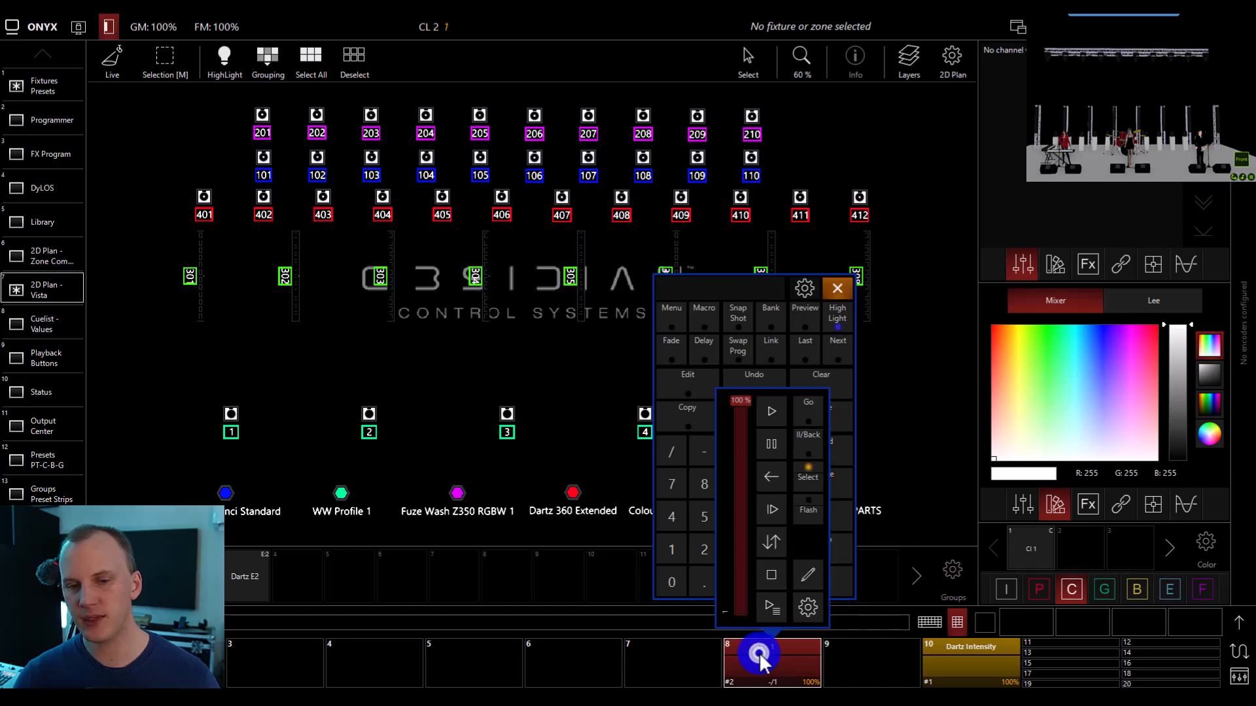
left_click(770, 419)
left_click(896, 630)
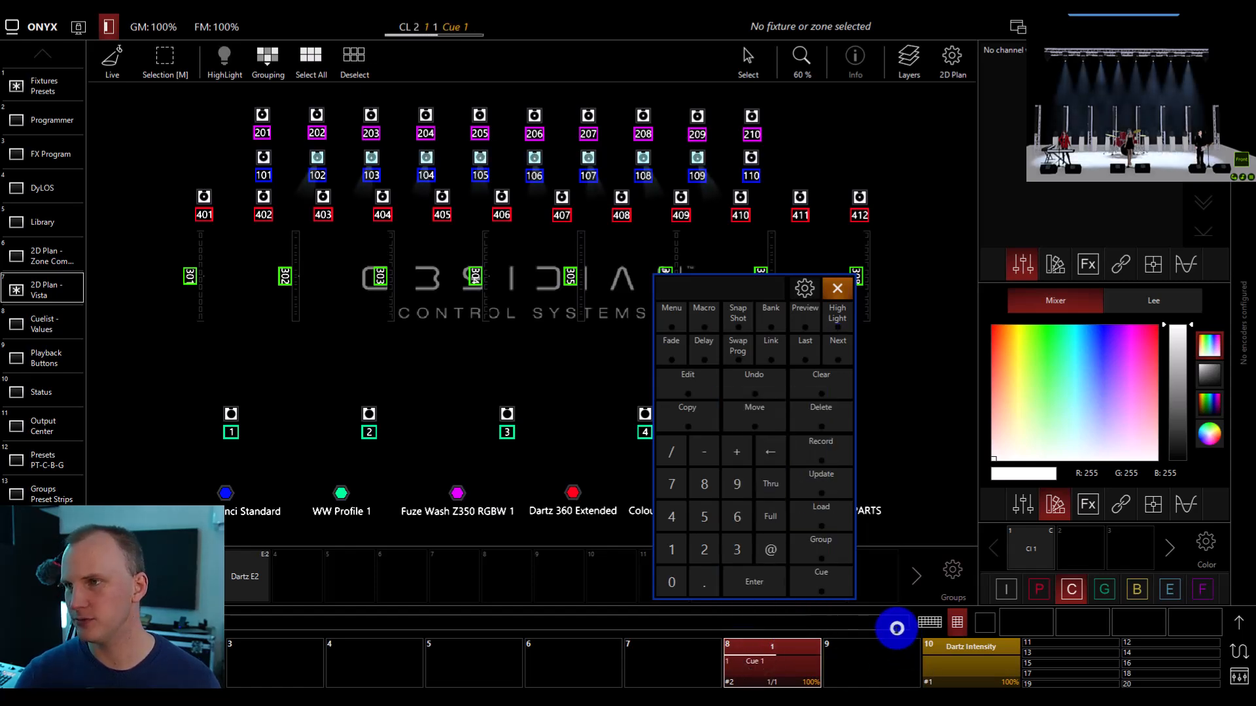
Set Fuze Washes 201 to 210 to full intensity in red, and load the running cue's values into the programmer.
left_click_drag(225, 100, 793, 140)
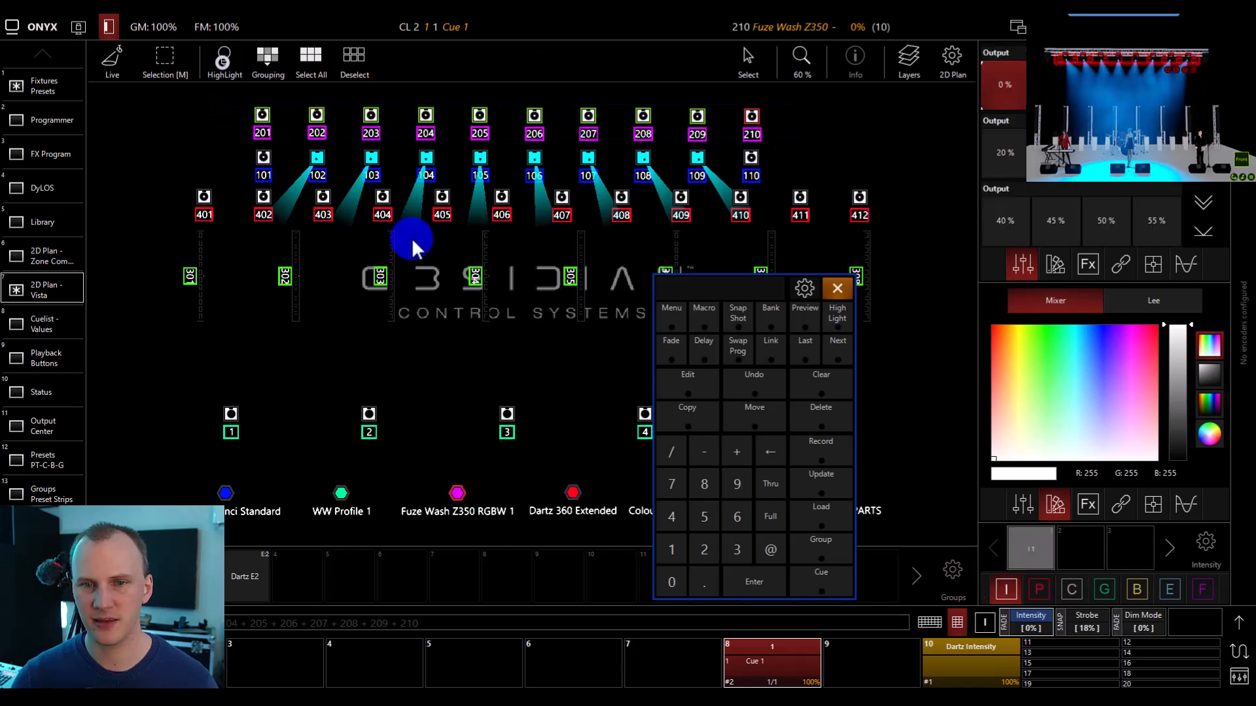
left_click(770, 523)
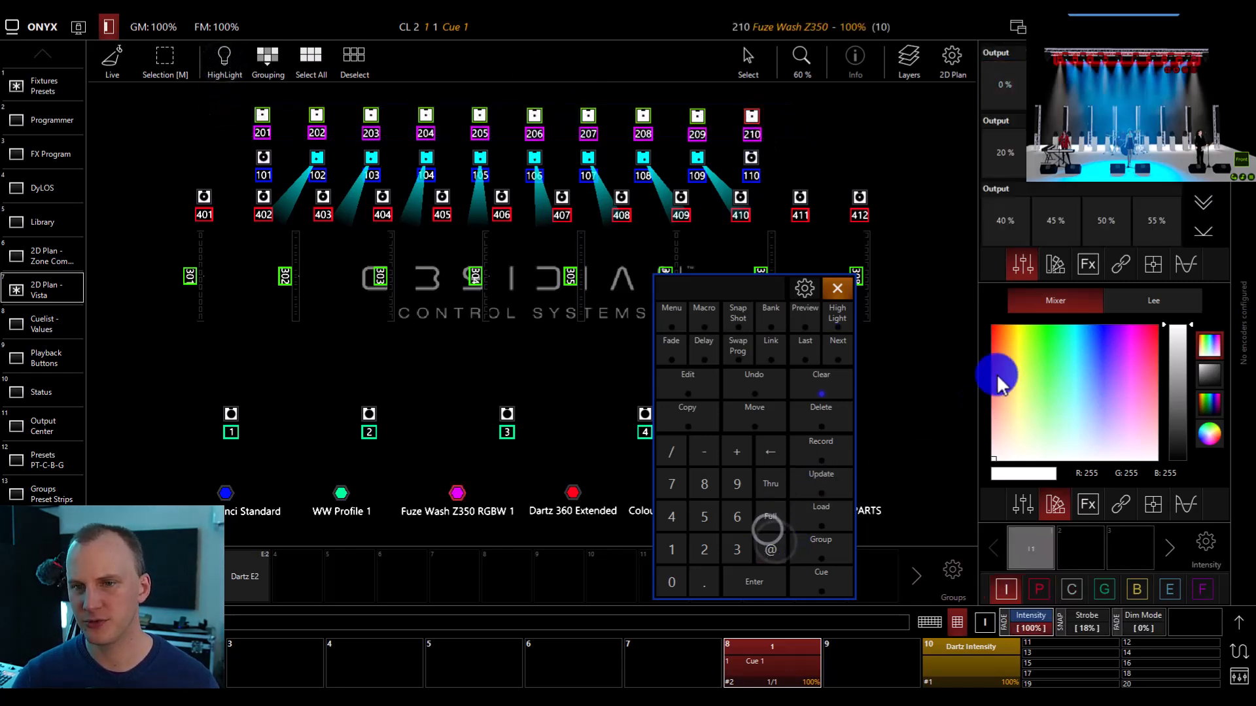
left_click_drag(1001, 373, 962, 319)
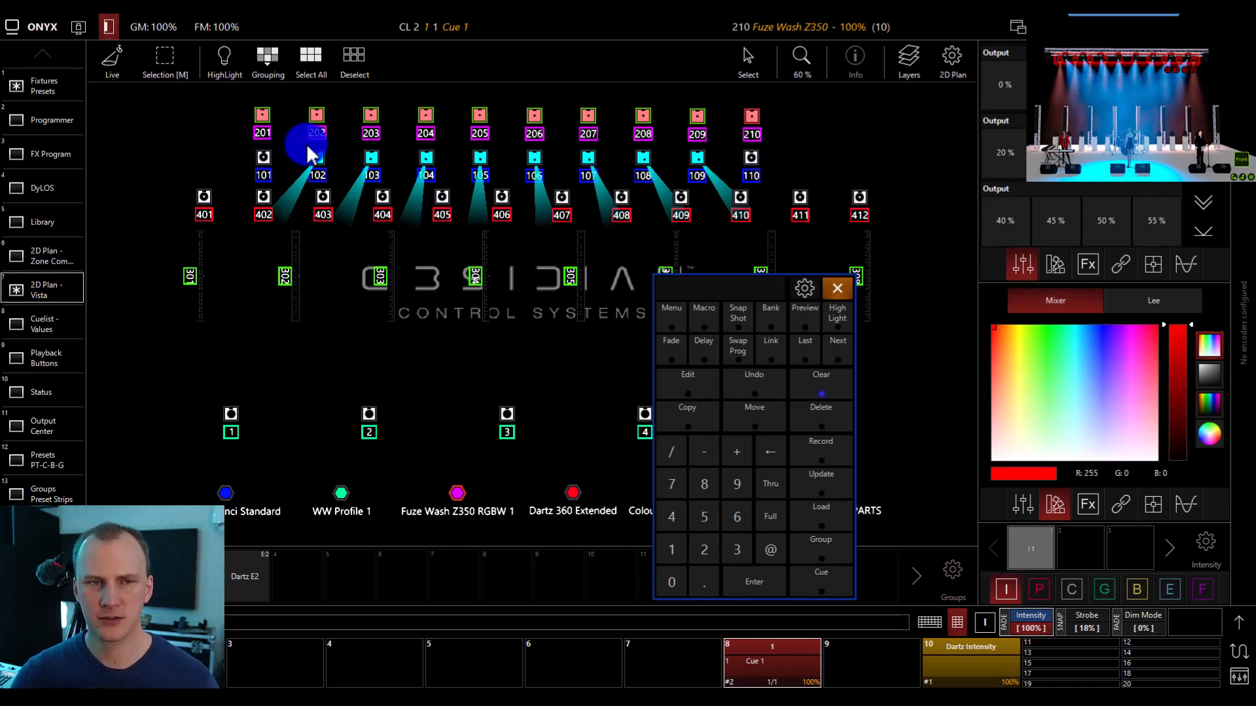
left_click(807, 507)
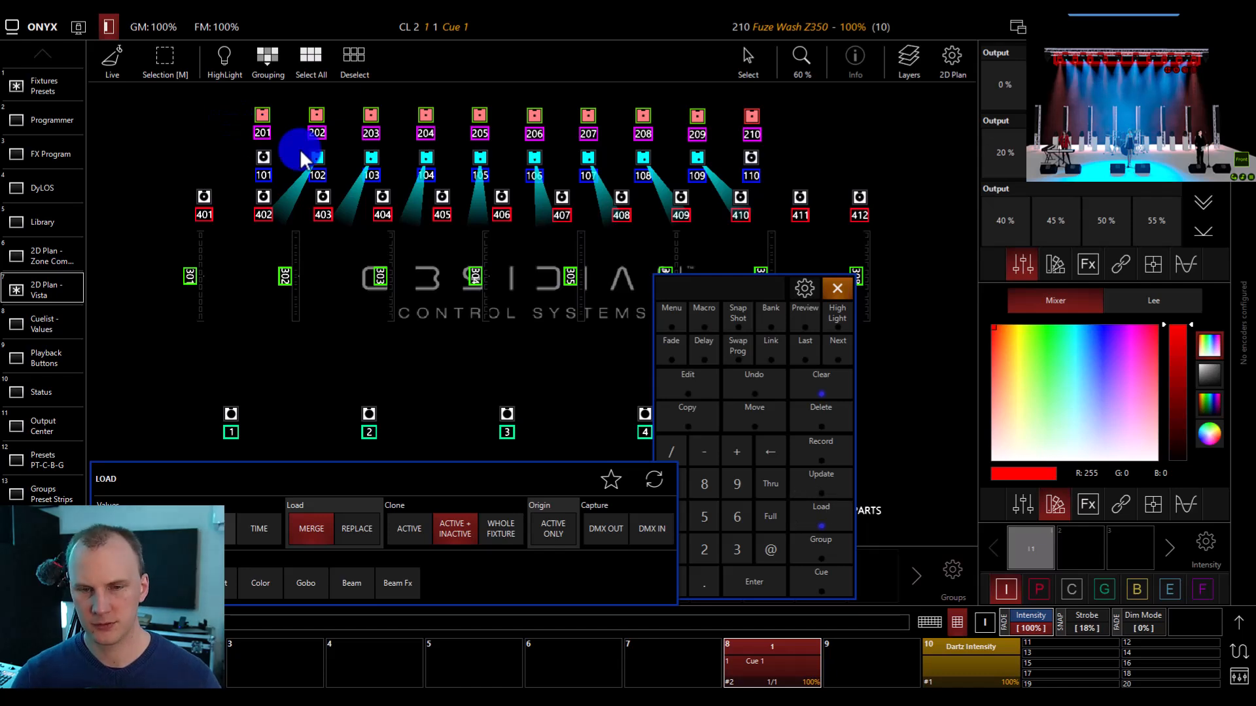
left_click(743, 408)
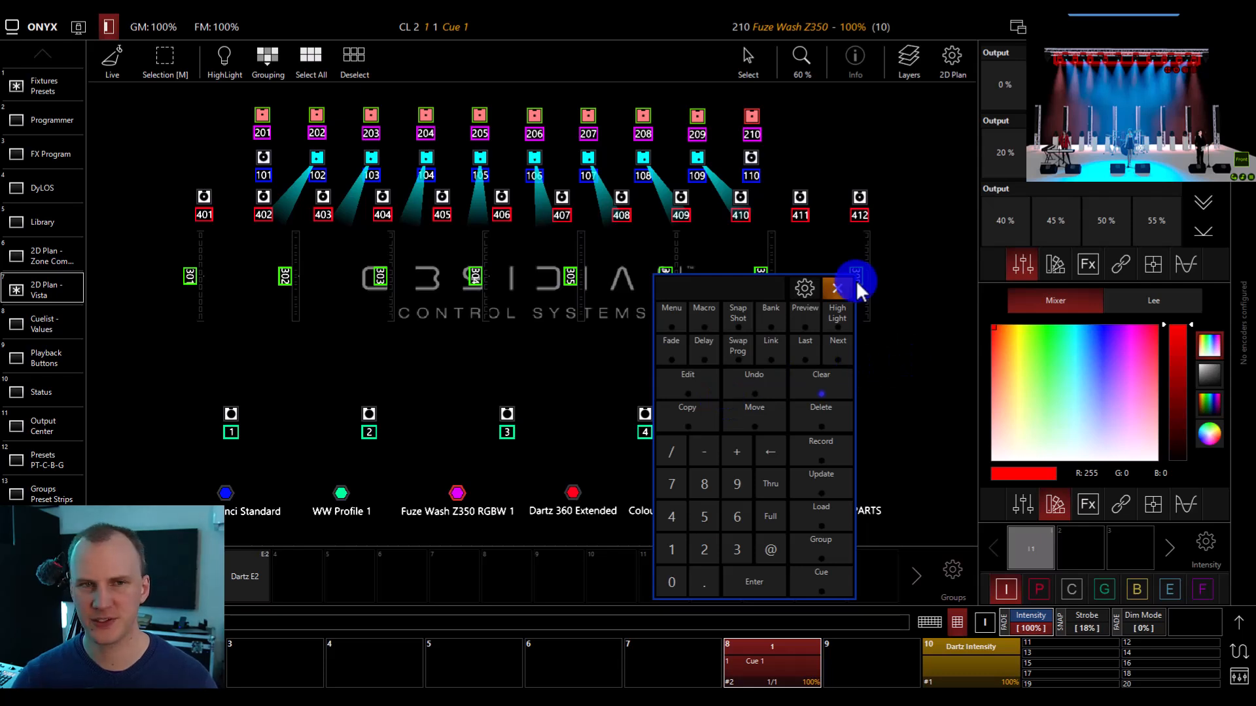
Record the programmer's color as Color preset 3, breaking all embedded references.
left_click(831, 453)
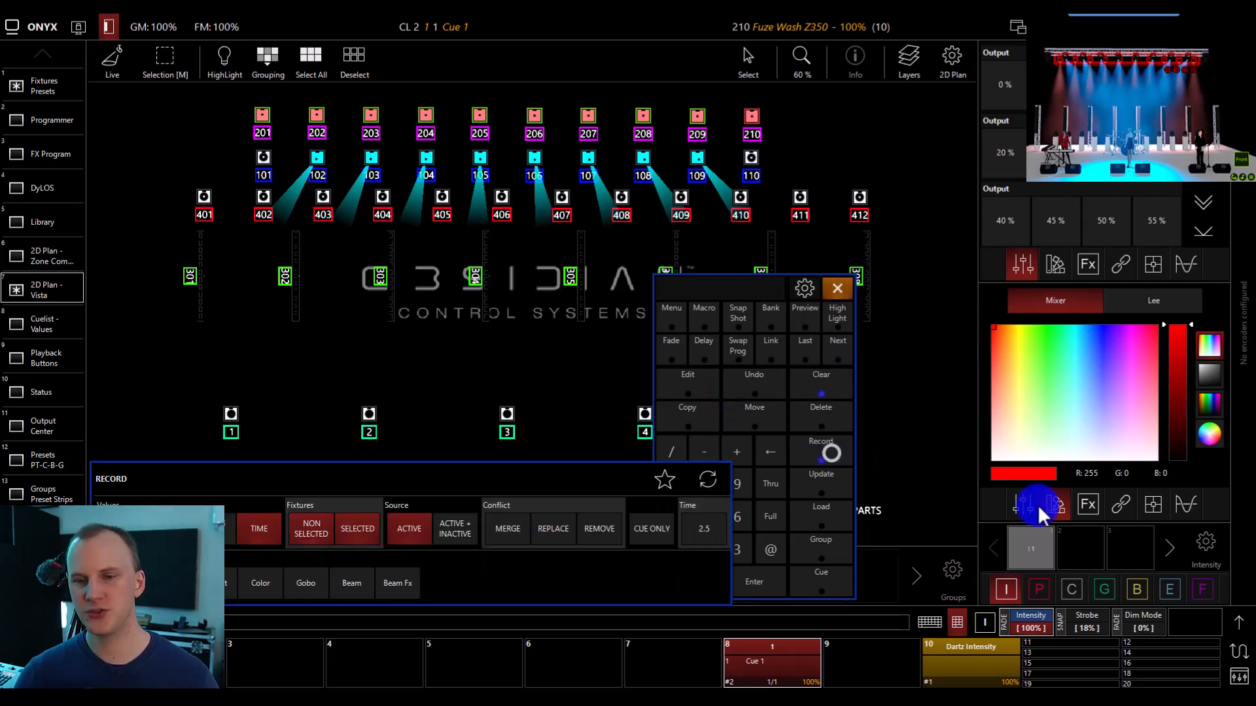
left_click(1078, 587)
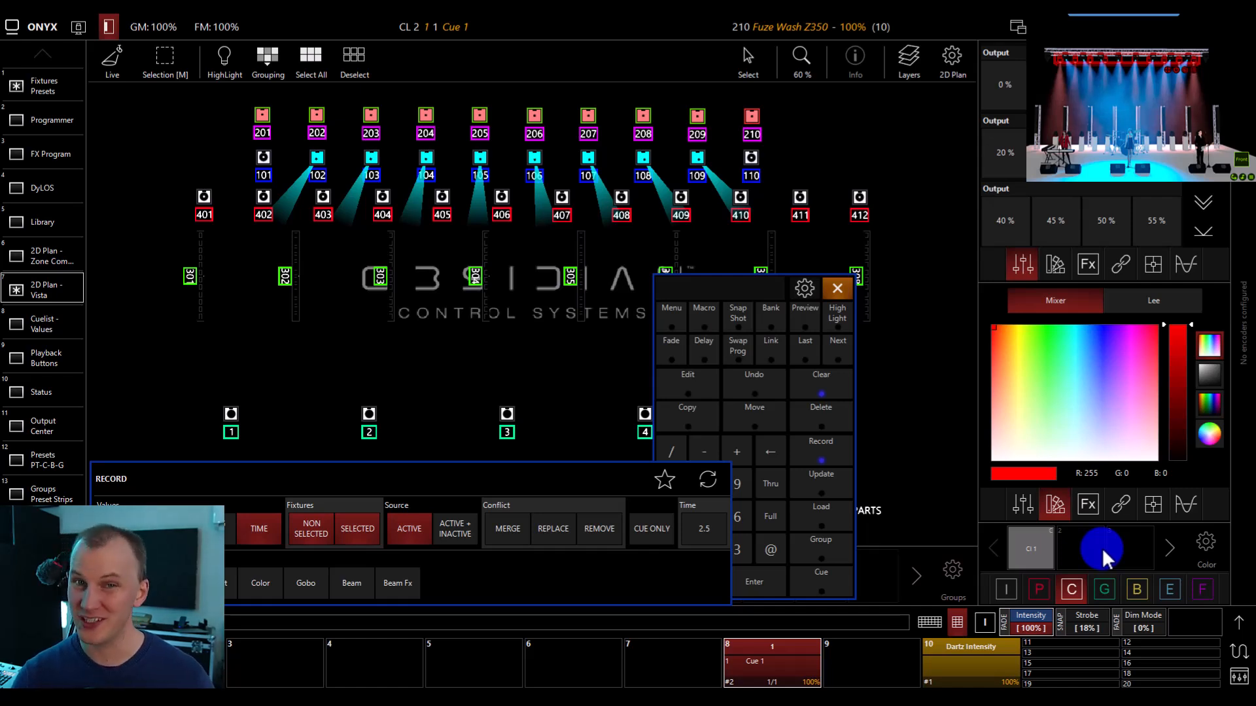
left_click(1143, 548)
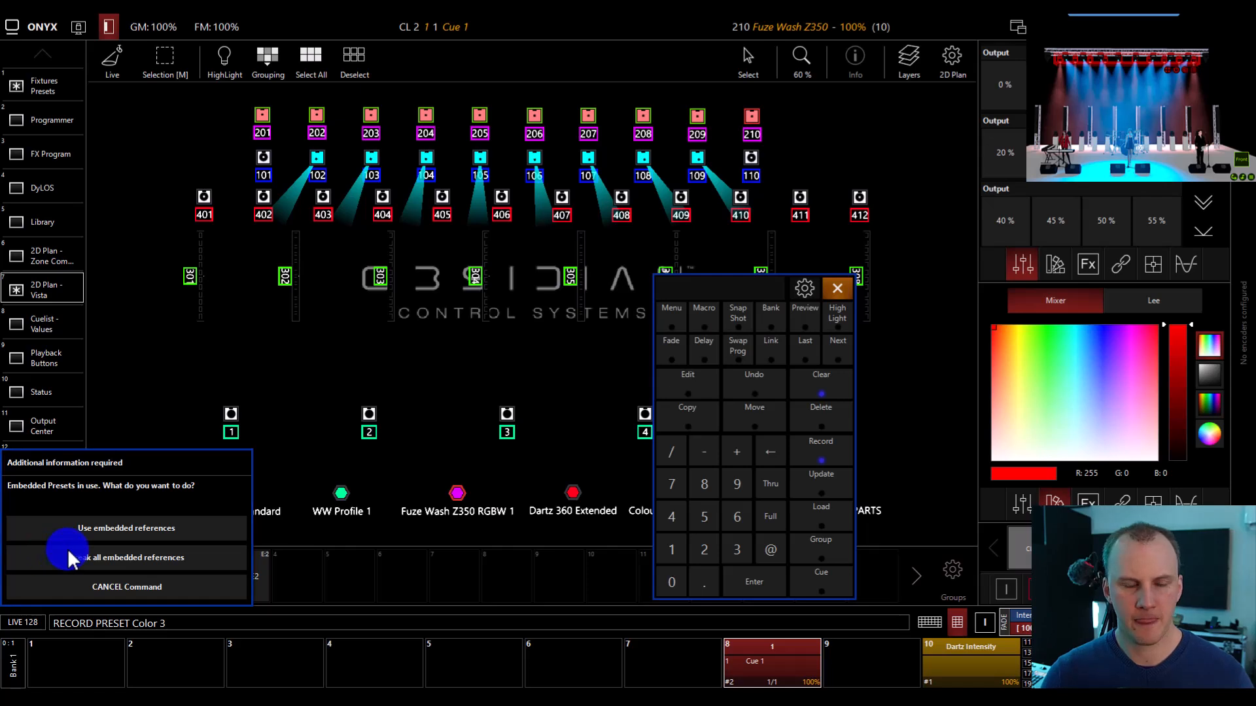
left_click(124, 554)
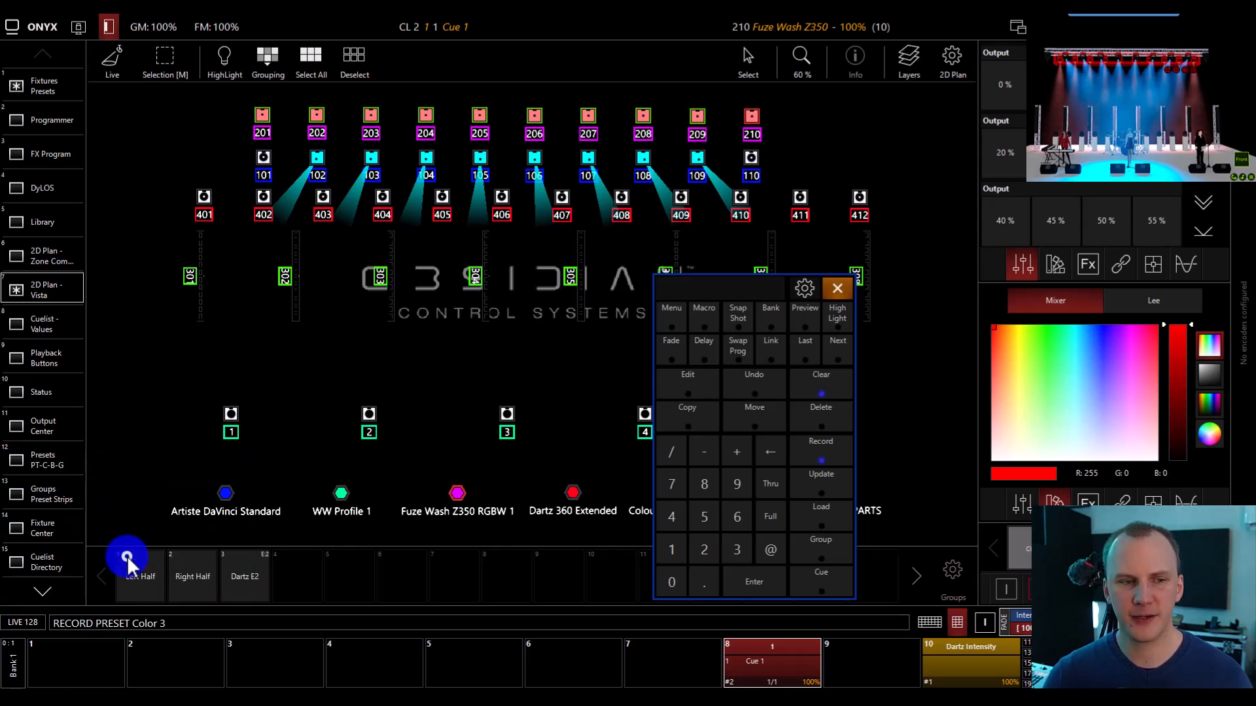
left_click(812, 377)
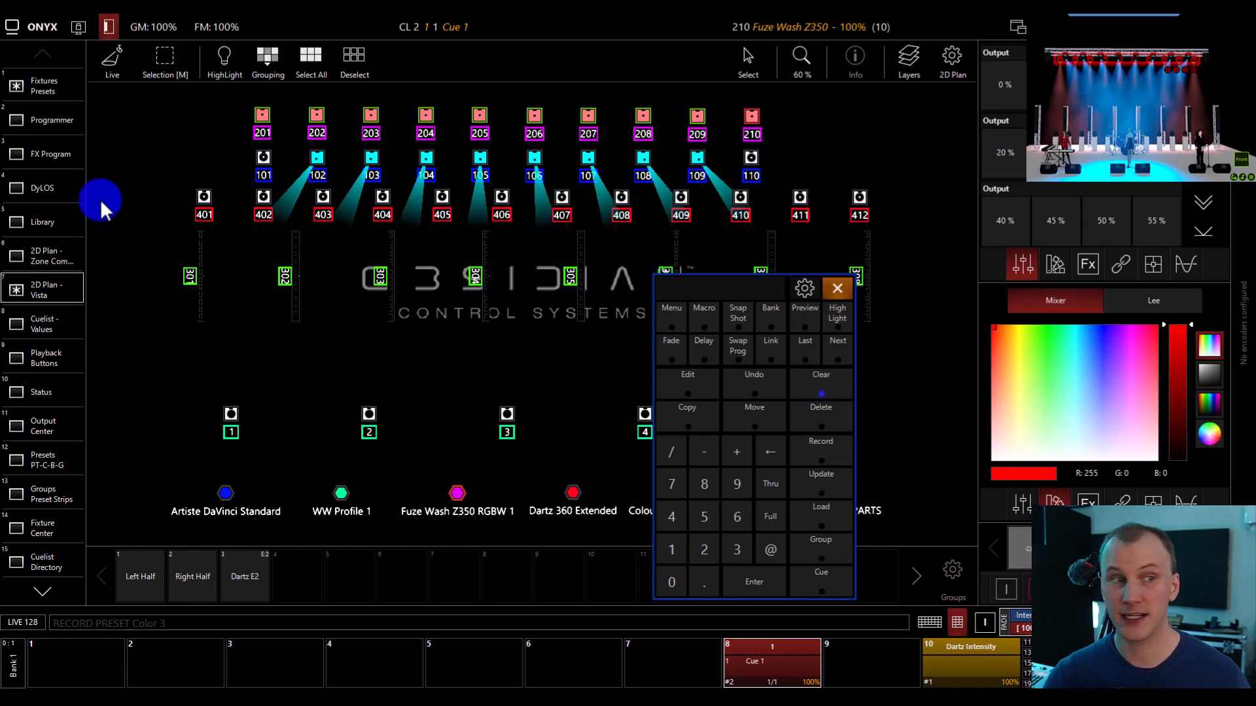
Check the programmer values, and apply Color preset 3 to Fuze Washes 201 to 210.
left_click(16, 116)
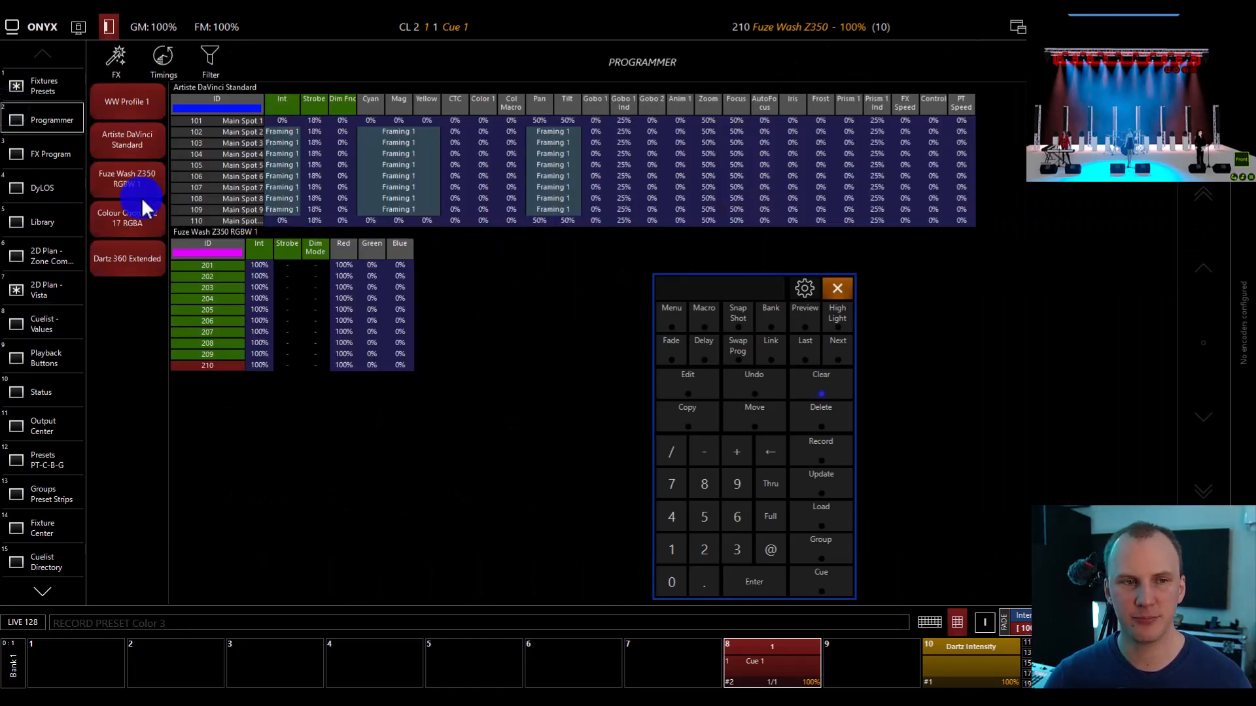
left_click(30, 83)
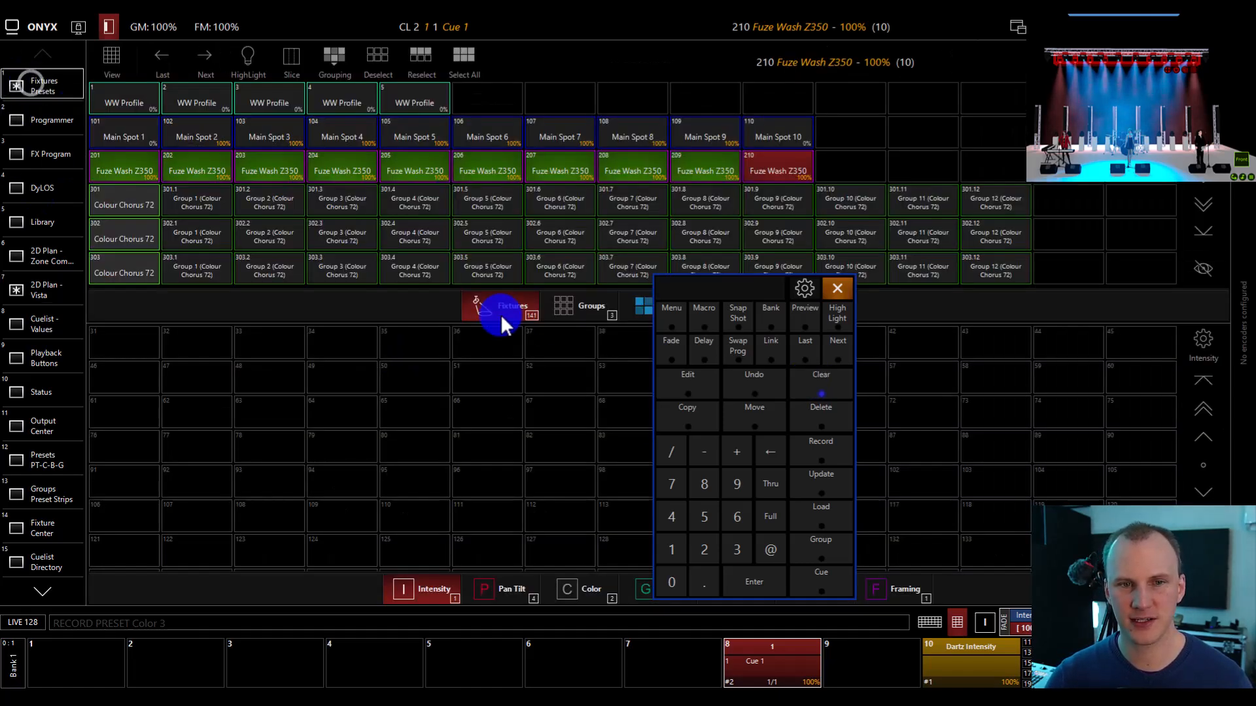
left_click(585, 593)
left_click(270, 339)
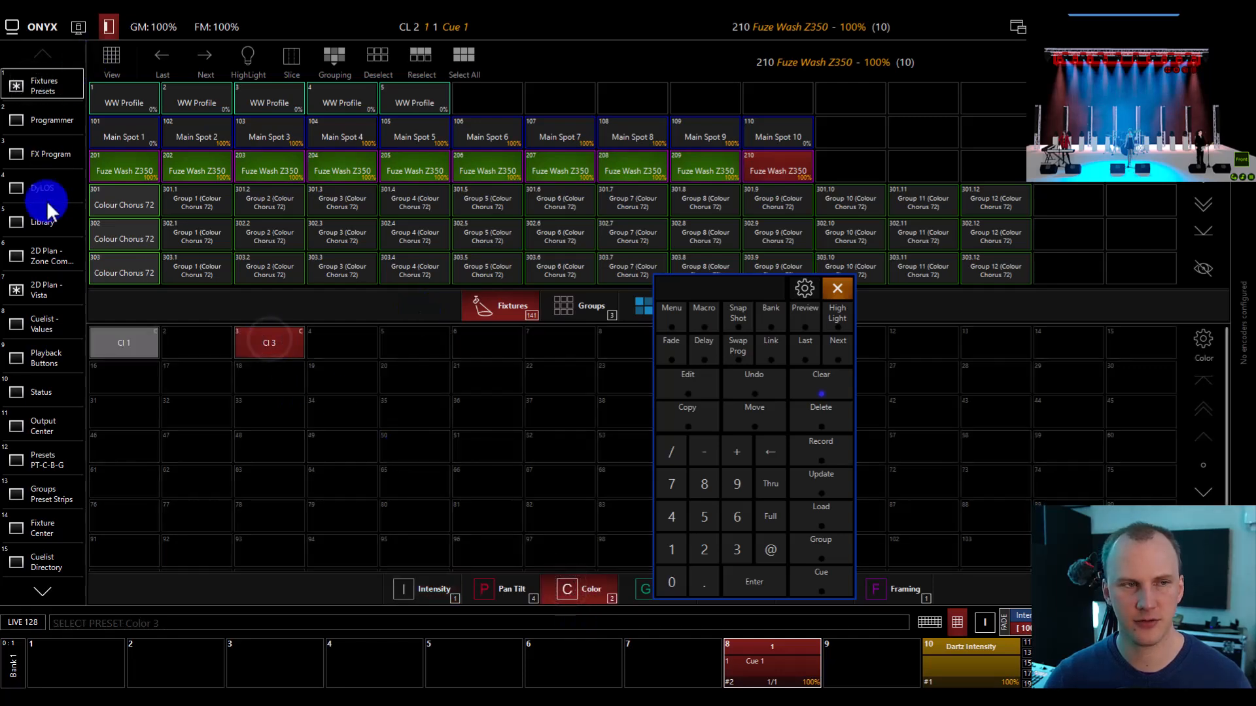
Examine the Fuze Wash color reference in the programmer, and return to the fixtures and presets view.
left_click(43, 126)
left_click(369, 264)
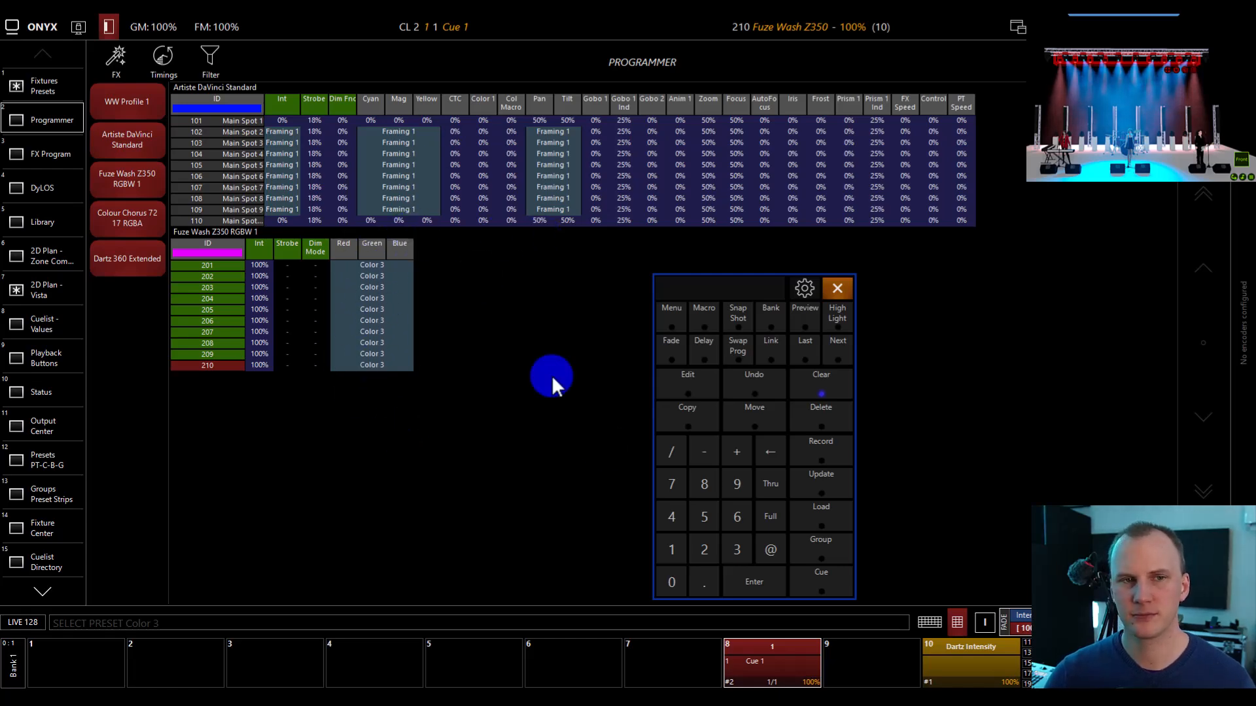
left_click(28, 83)
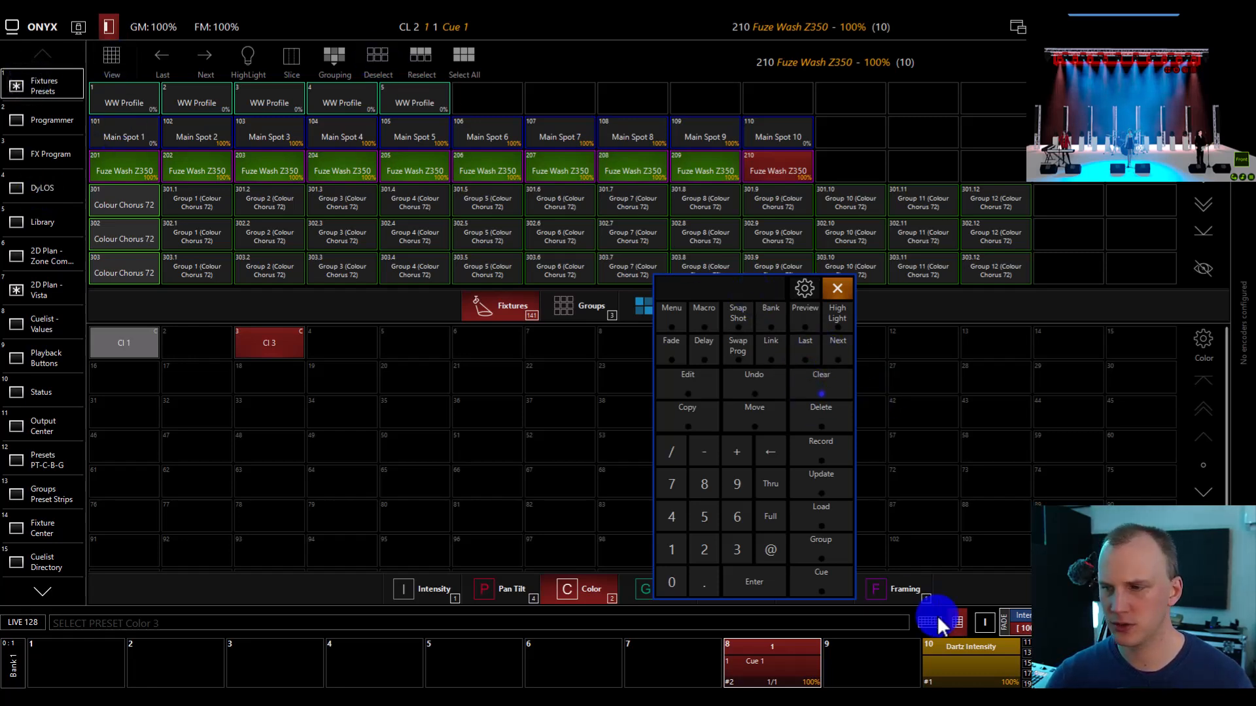
Select Main Spots 101 to 110 in the Vista 2D plan and apply Color preset 3 to them.
left_click(42, 293)
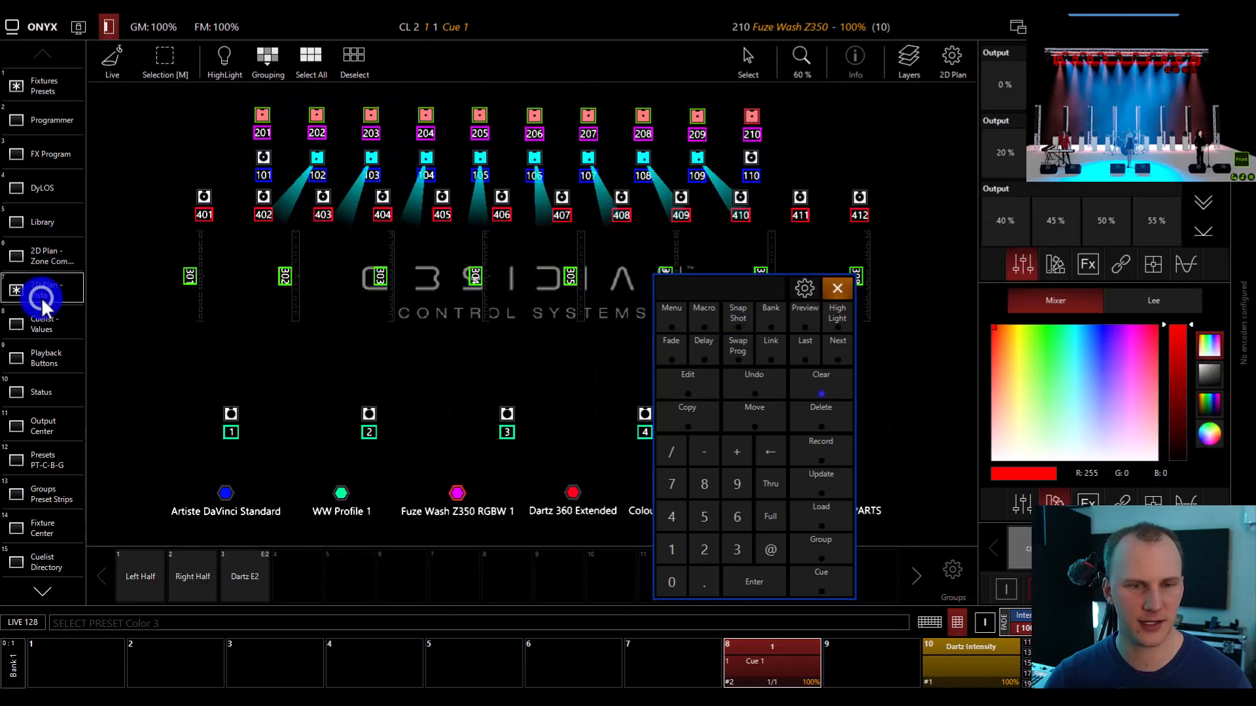
left_click_drag(227, 141, 774, 179)
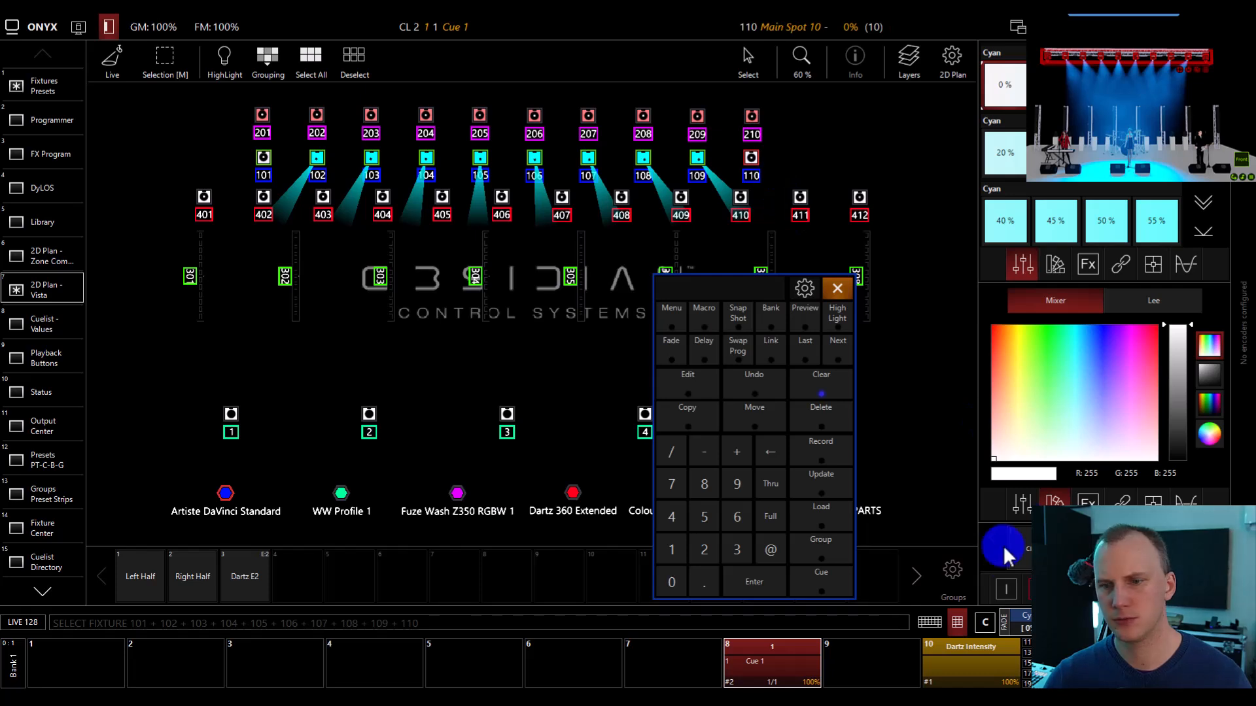
left_click(1124, 544)
left_click(1074, 348)
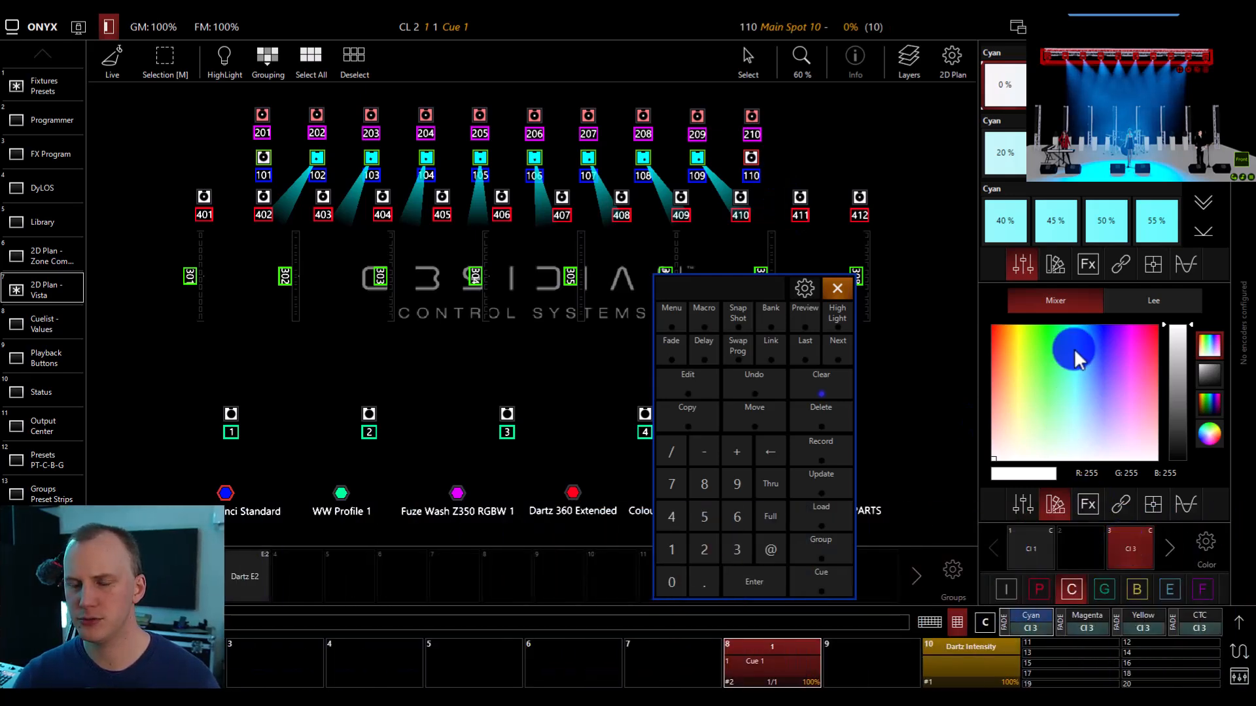
left_click(1131, 549)
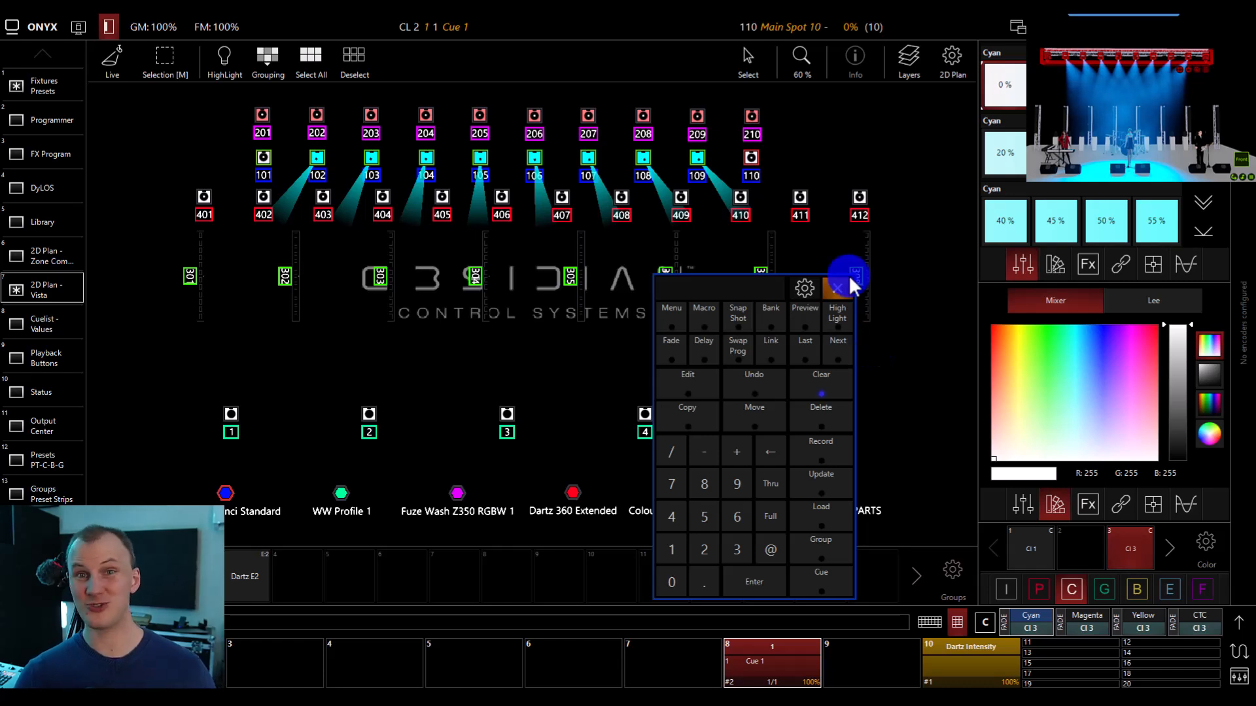
Clear the programmer and release the running cuelist on playback 8.
left_click(804, 374)
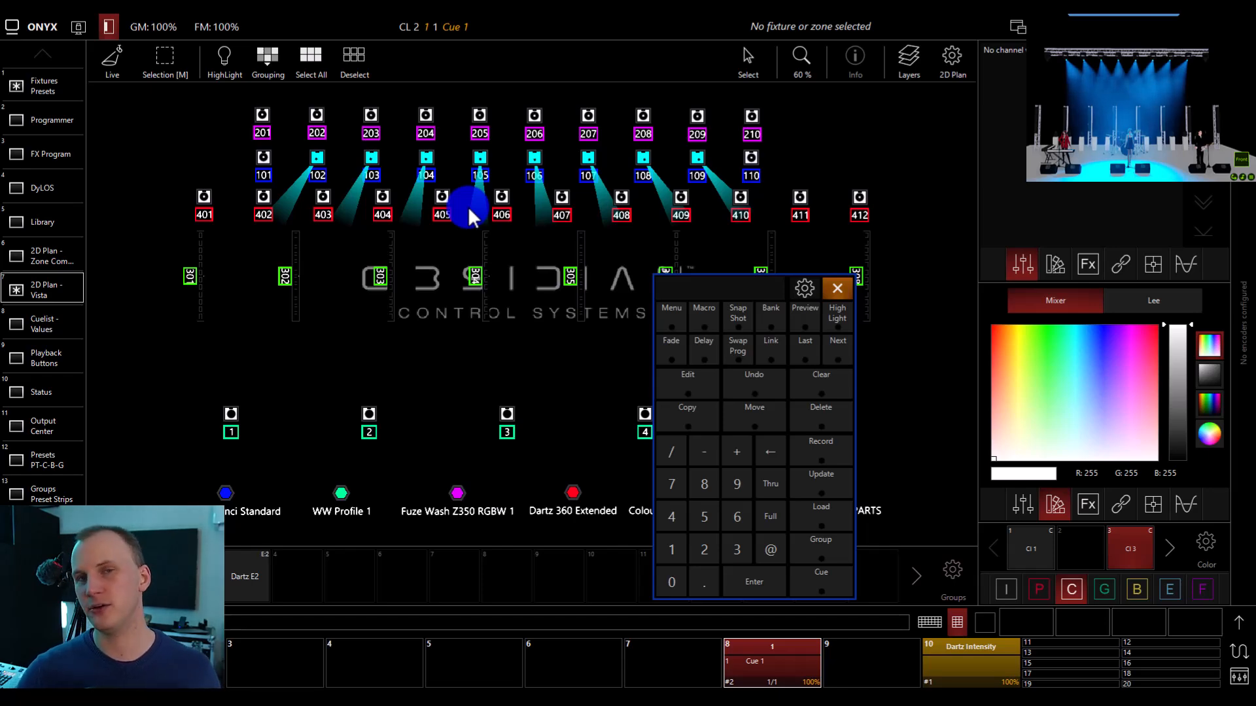
scroll(468, 206, "down", 1)
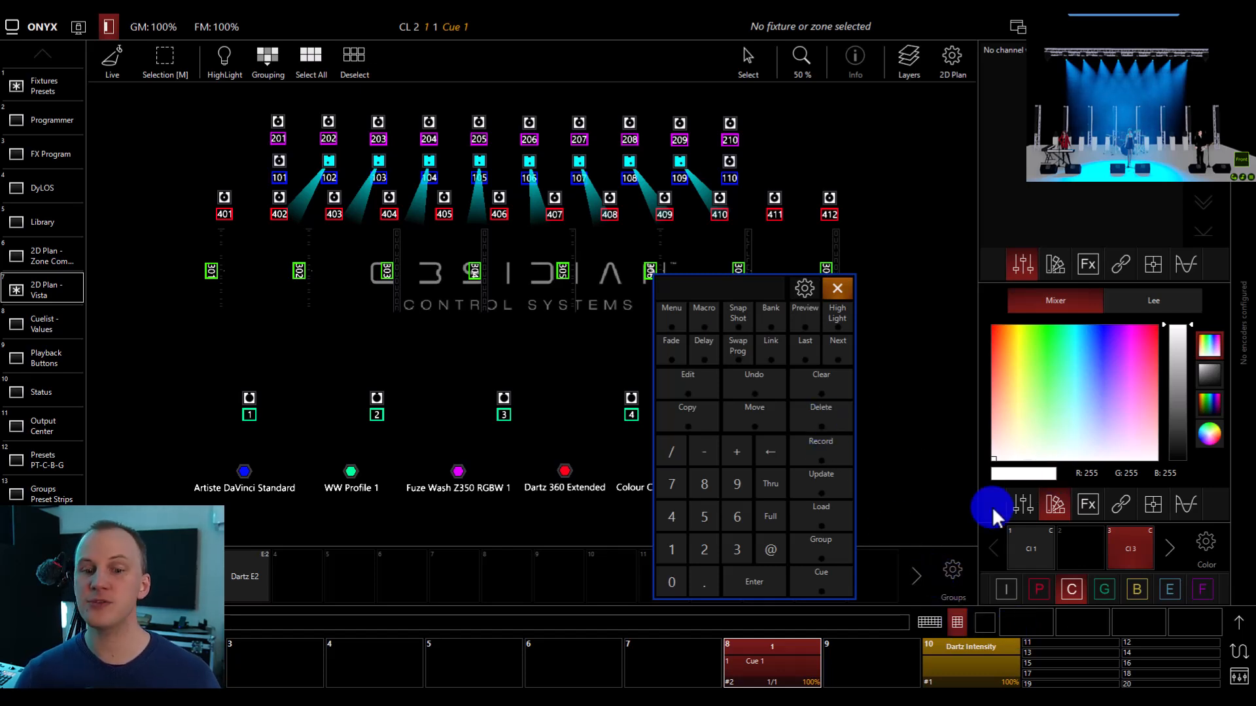
left_click(759, 659)
left_click(769, 575)
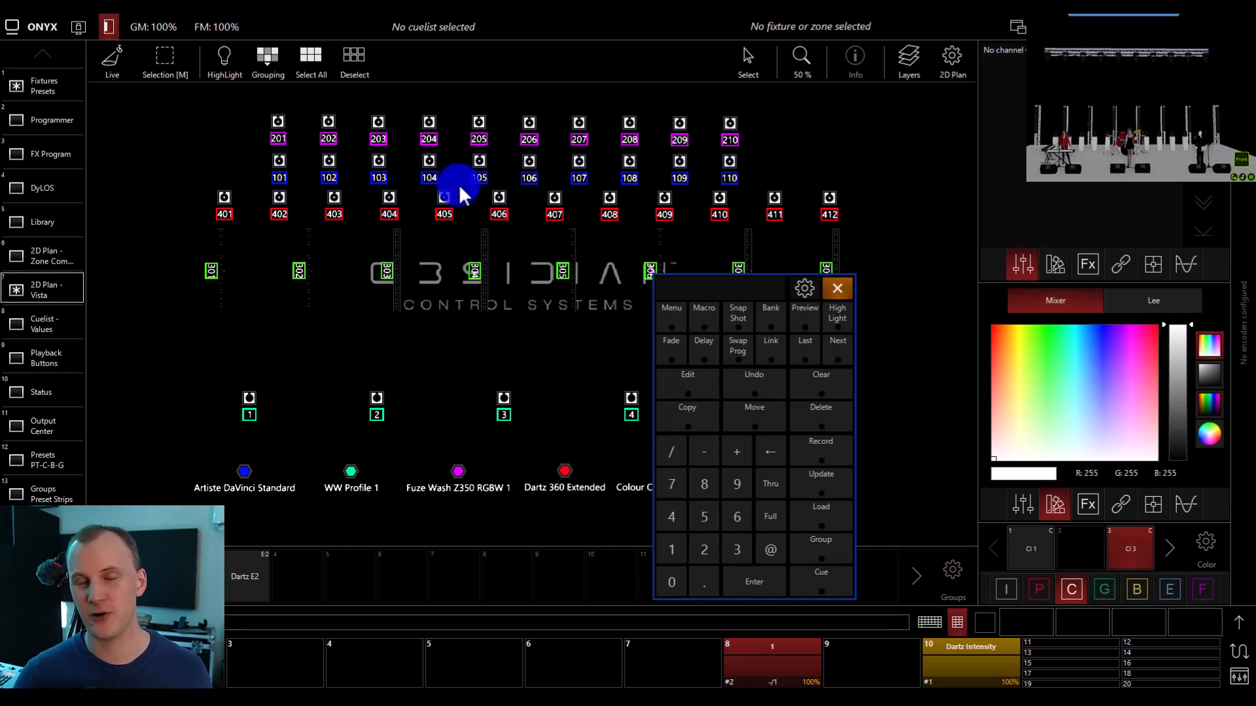
Highlight Fuze Washes 201 to 210 in the 2D plan, and step back to isolate fixture 210.
left_click_drag(260, 85, 746, 149)
left_click(218, 70)
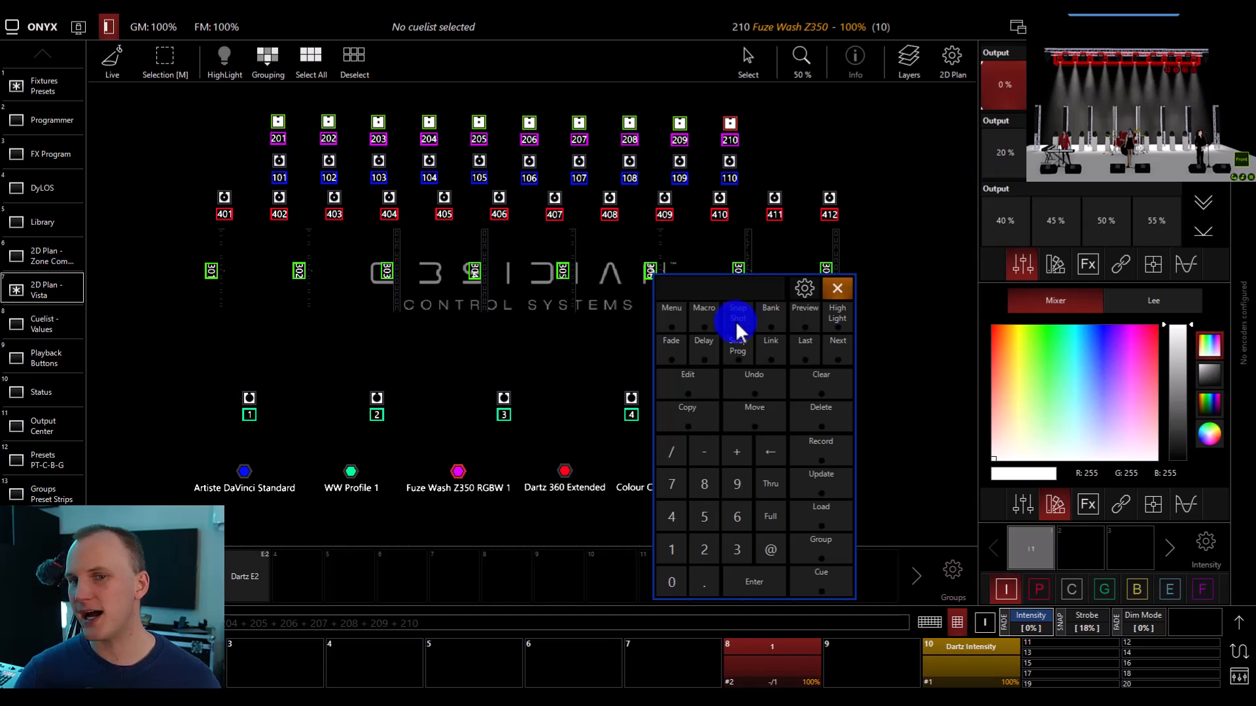
left_click(807, 347)
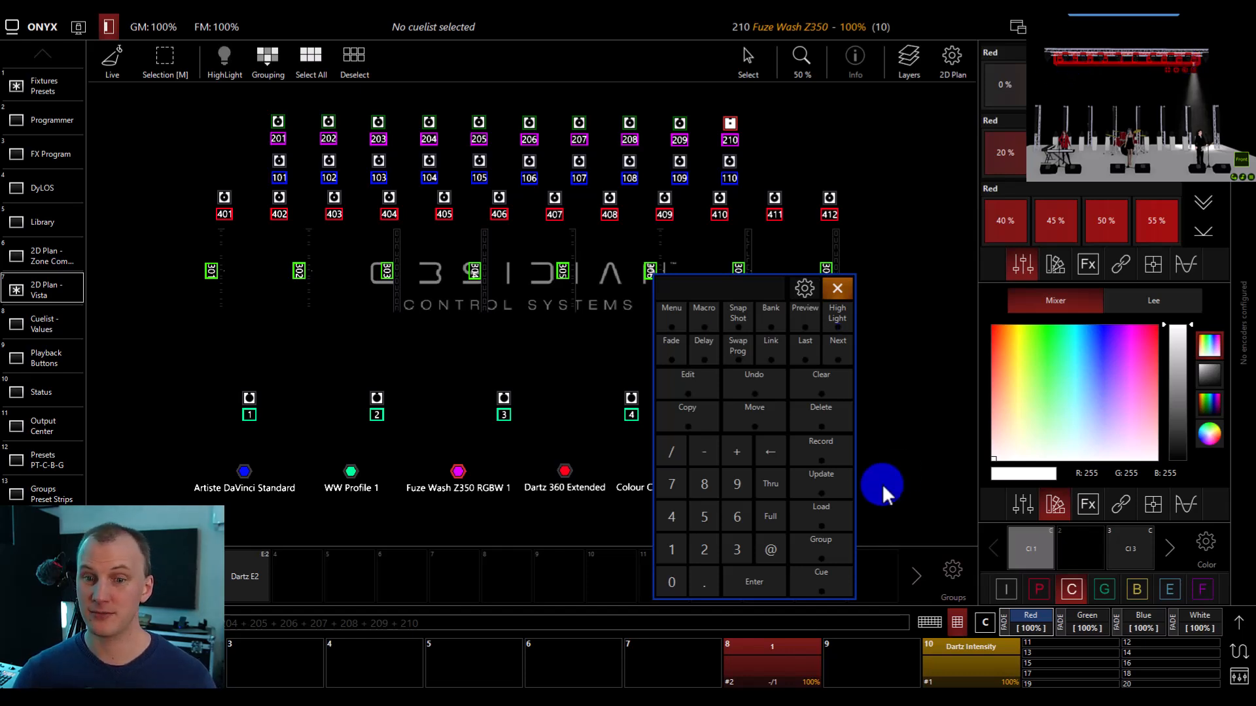
Clear the fixture selection and start Cue 1 on playback 8.
left_click(822, 388)
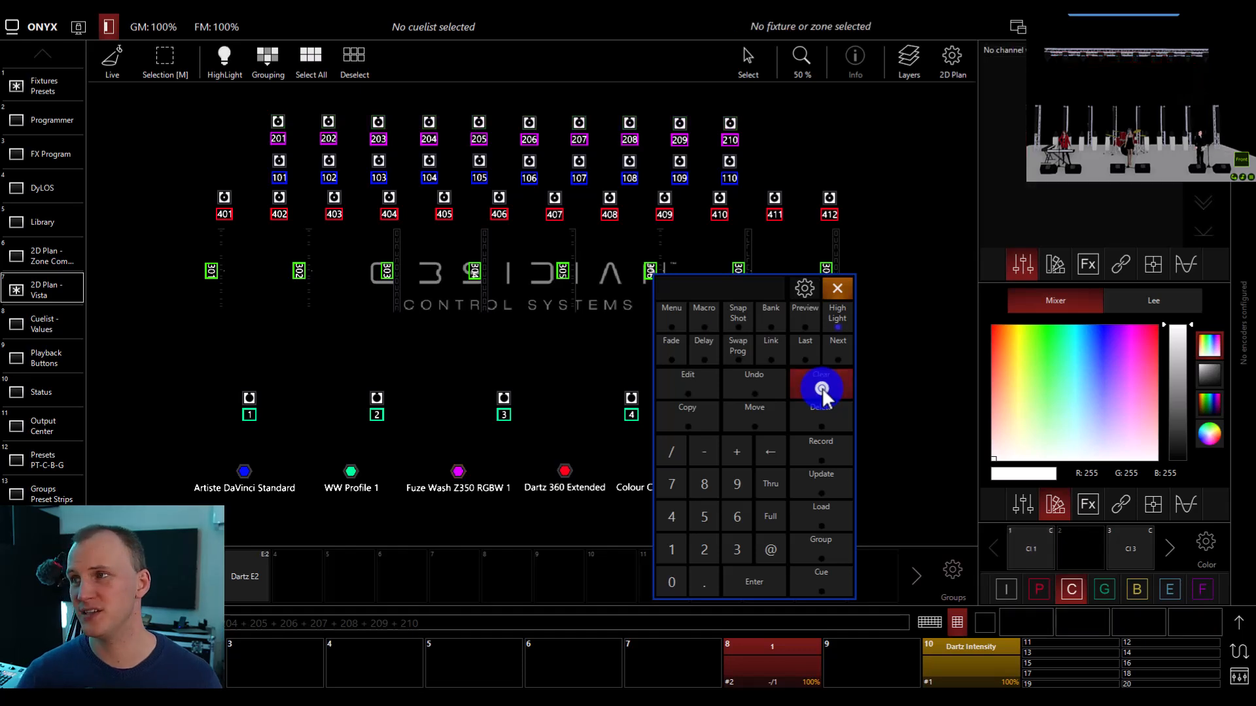
left_click(751, 667)
left_click(768, 413)
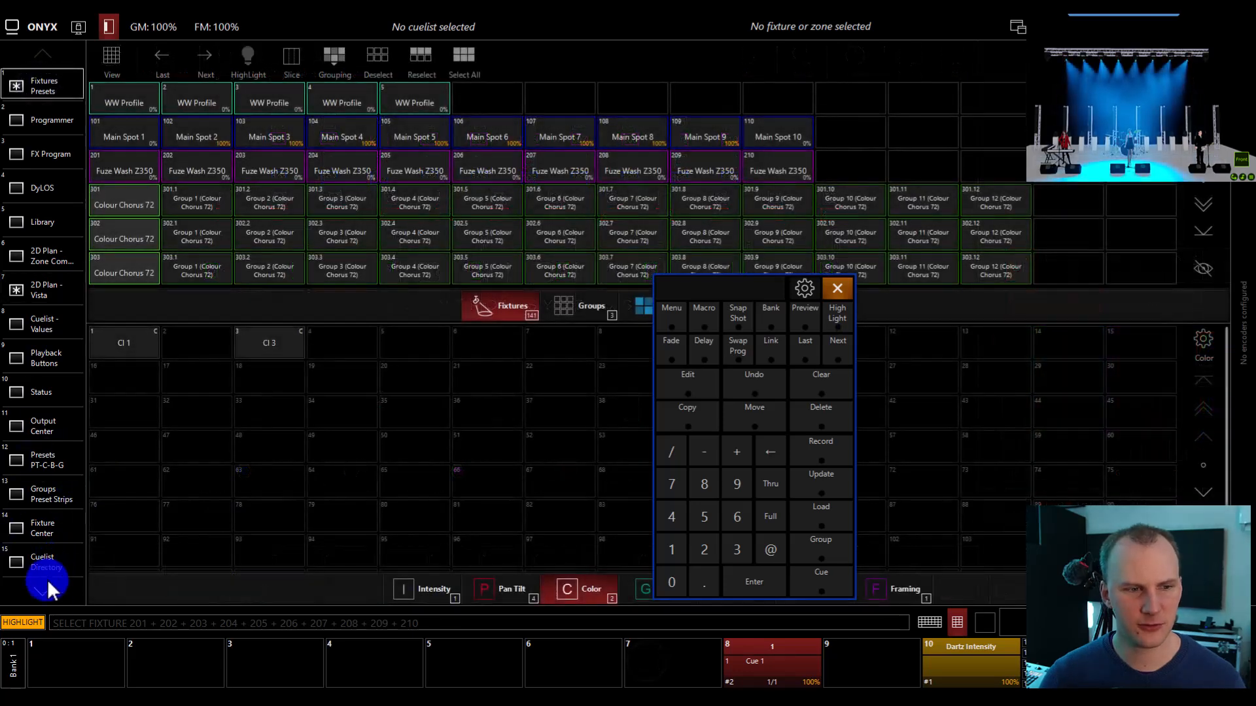
Unlock the workspace and open the private sidebar assignments for the empty button 16.
left_click(42, 589)
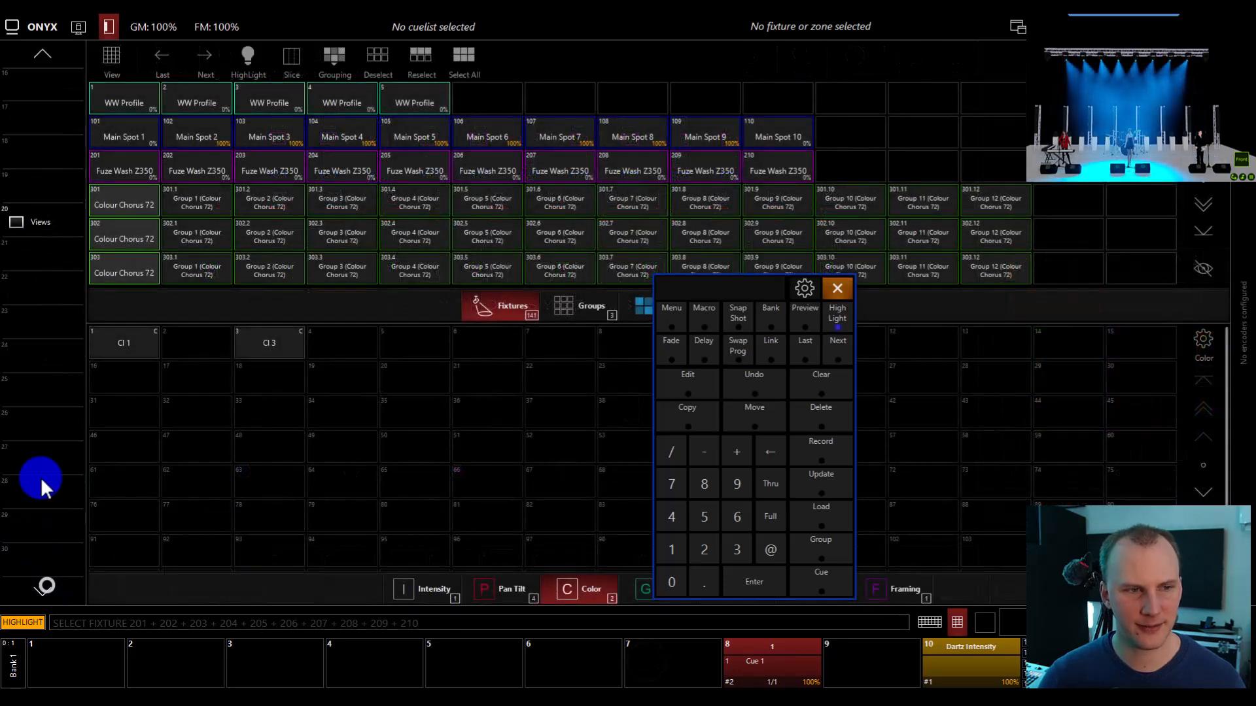
right_click(37, 76)
left_click(106, 82)
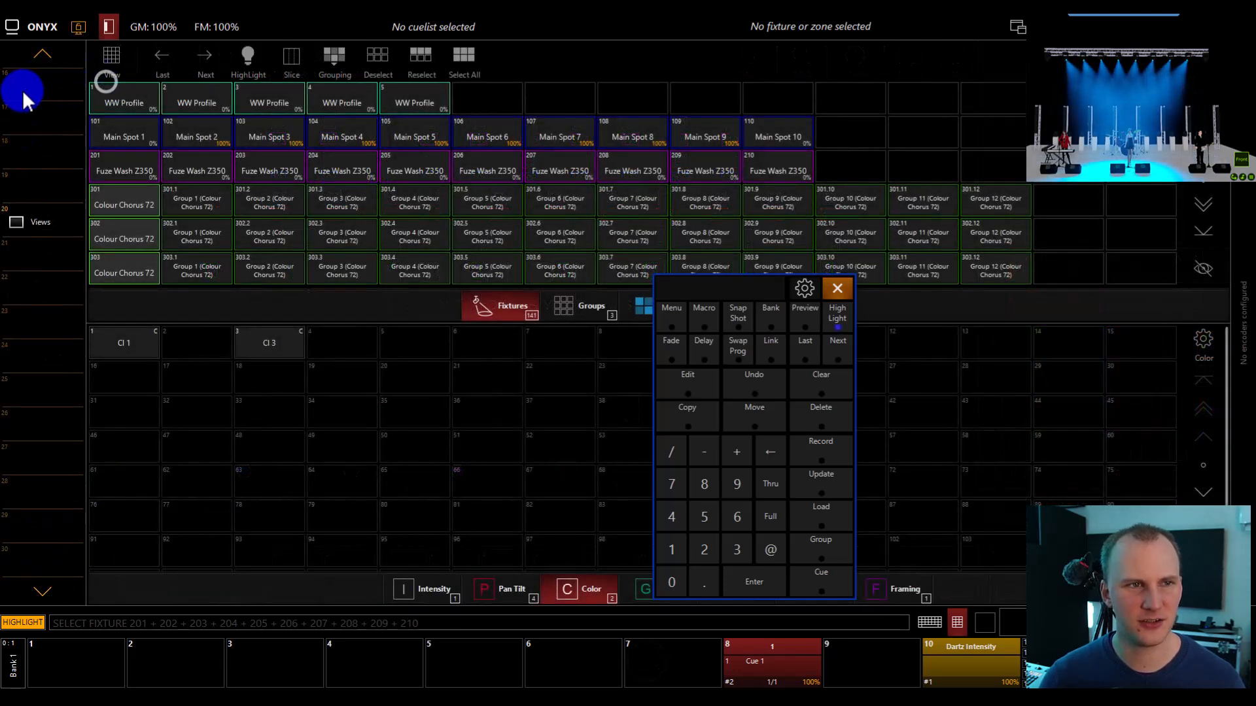
left_click(26, 100)
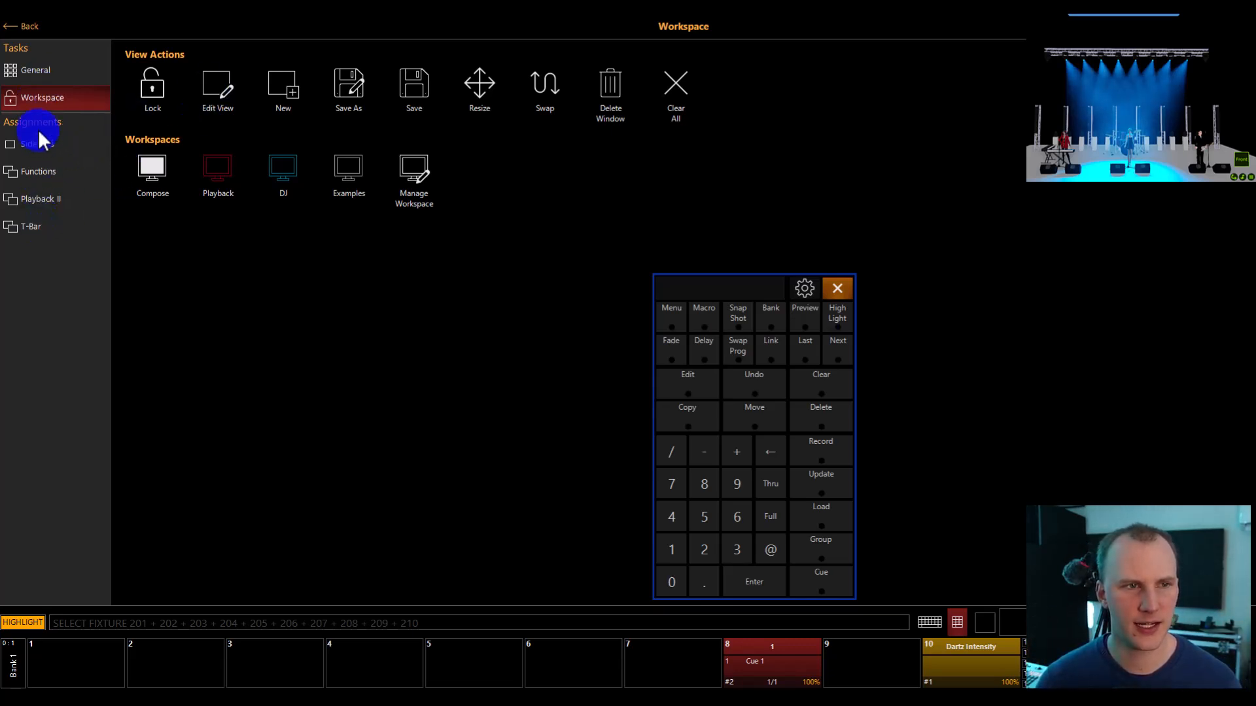
left_click(17, 20)
left_click(72, 77)
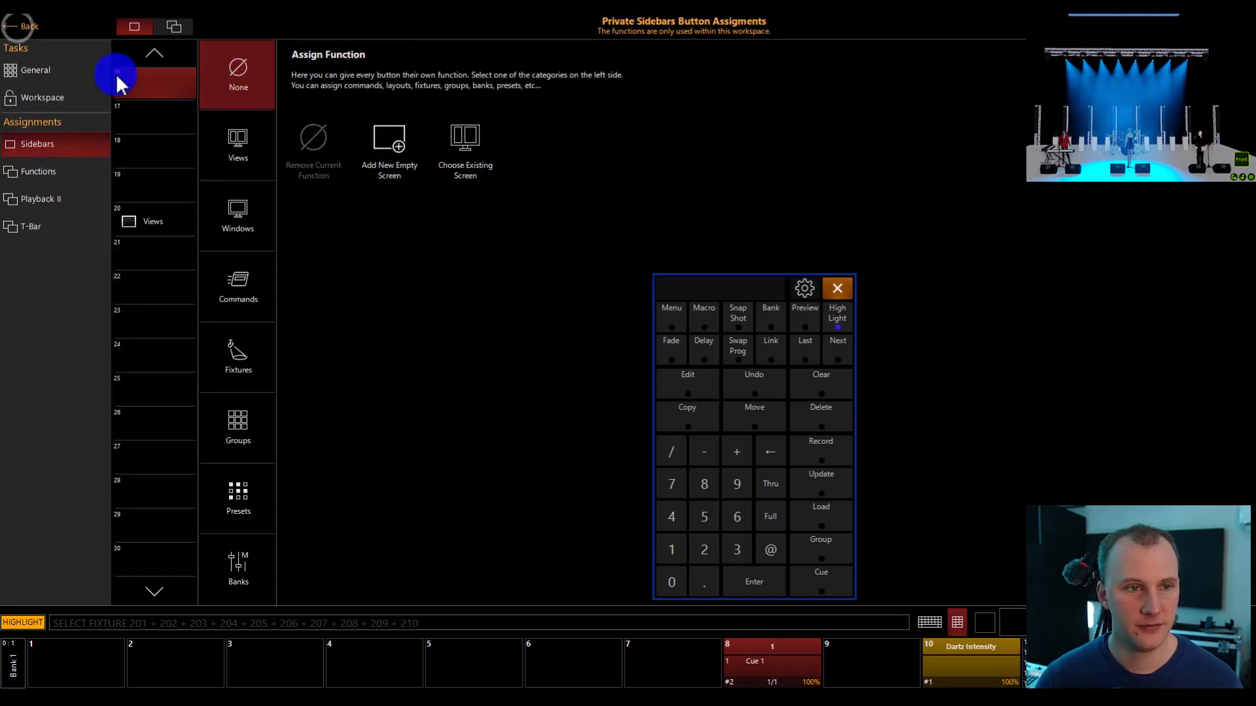
Assign the Default output window to sidebar button 16.
left_click(242, 227)
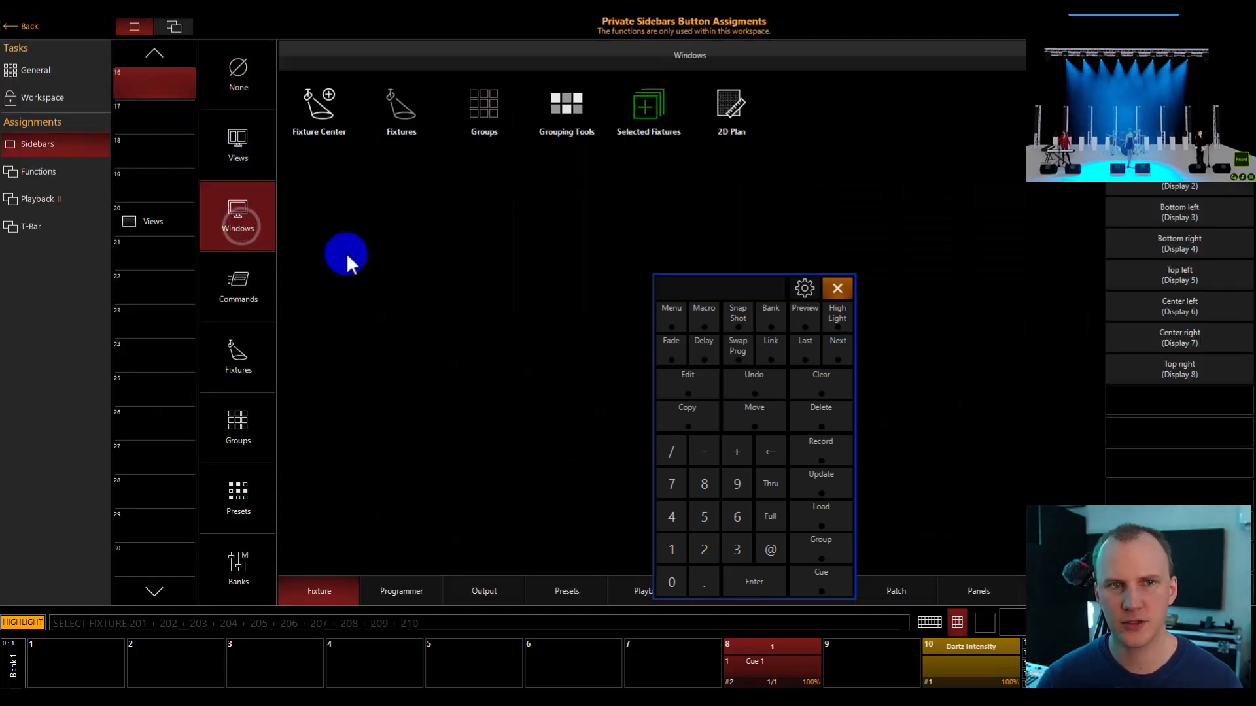
left_click(402, 587)
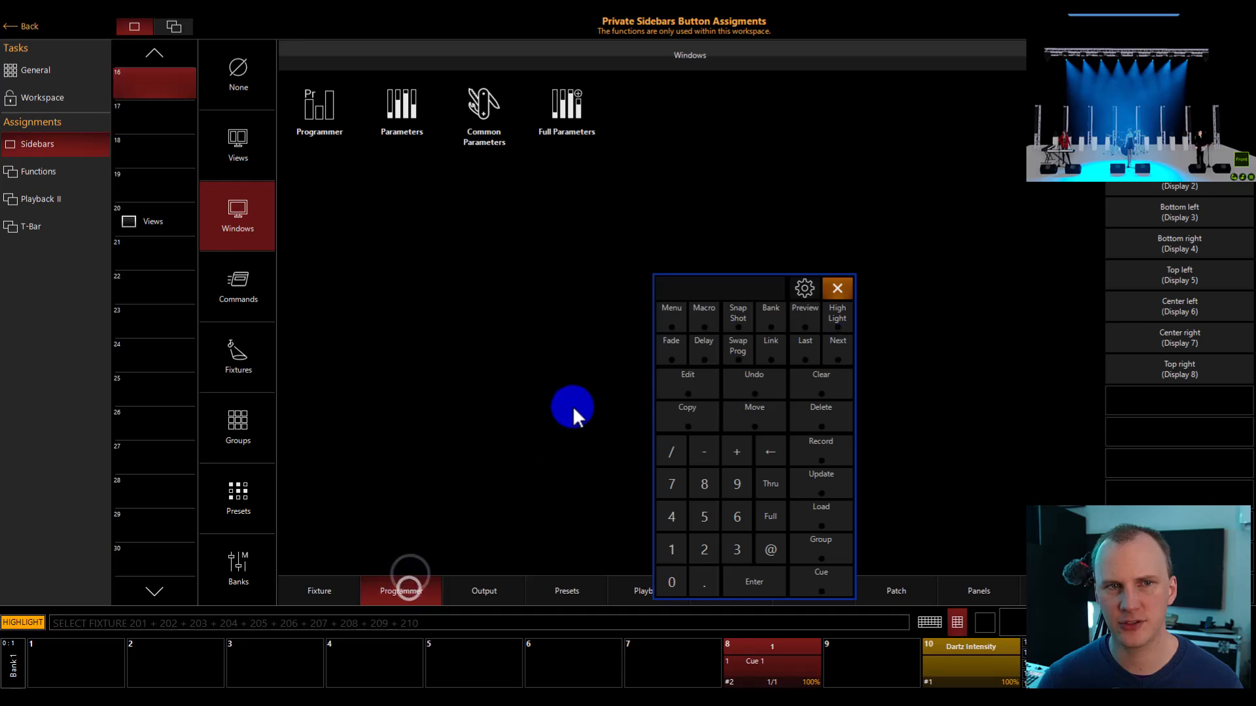
left_click(506, 581)
left_click(484, 113)
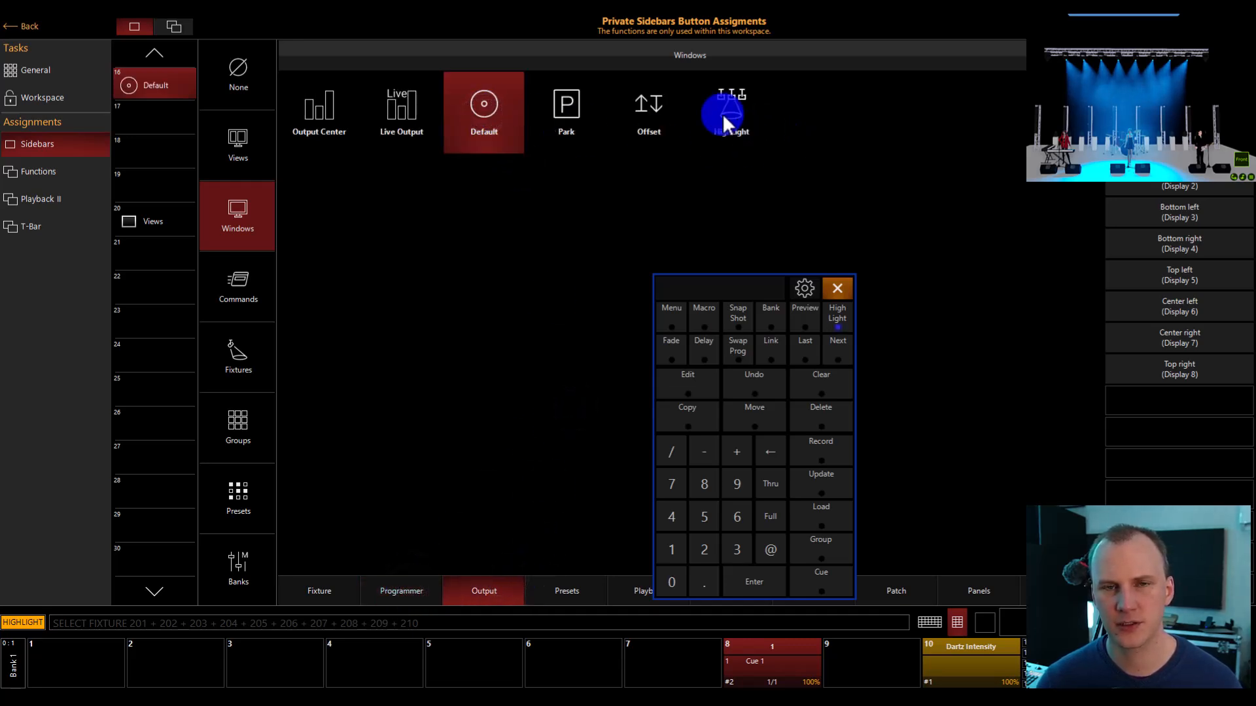
Assign the HighLight window to sidebar button 17 and the Offset window to button 18, and leave the assignments.
left_click(122, 119)
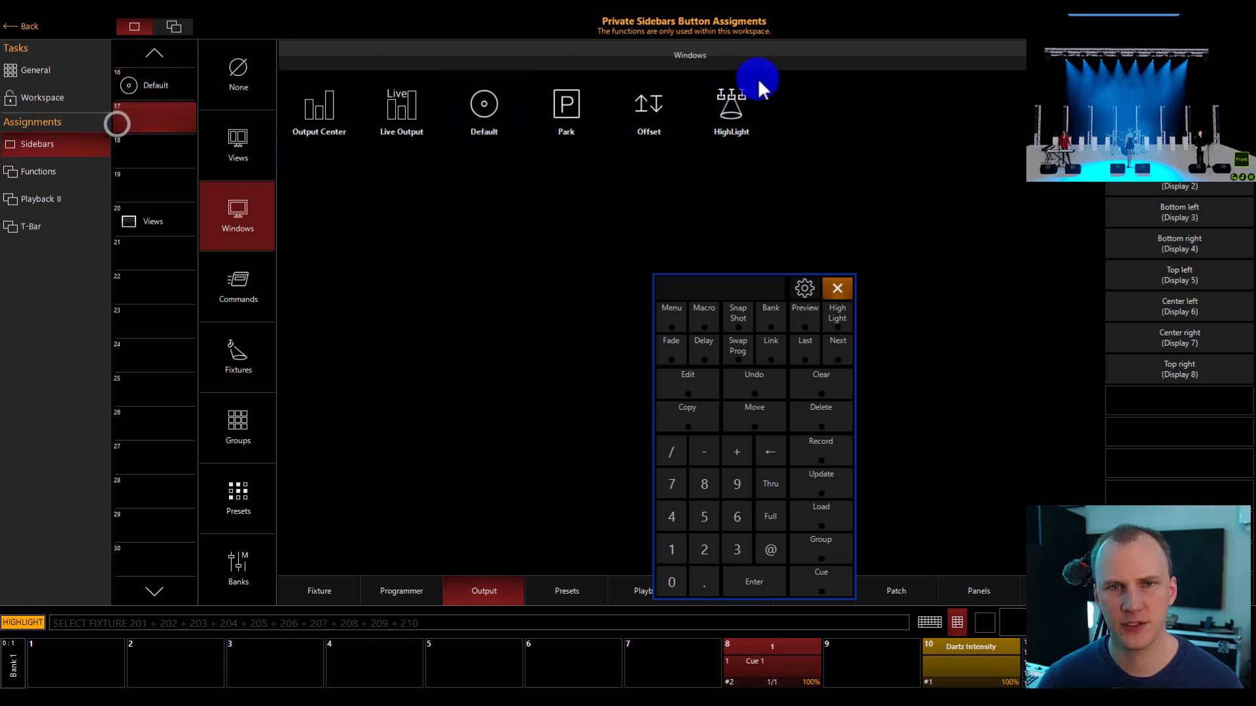
left_click(749, 125)
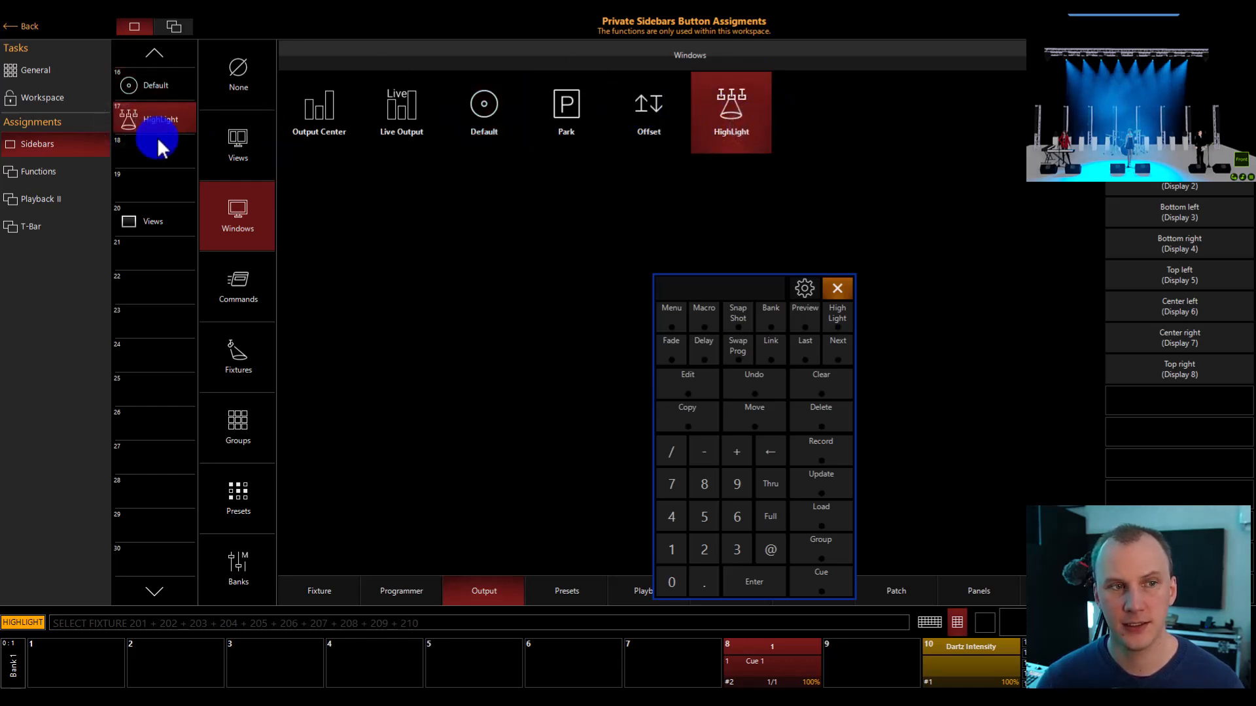
left_click(172, 161)
left_click(687, 102)
left_click(239, 220)
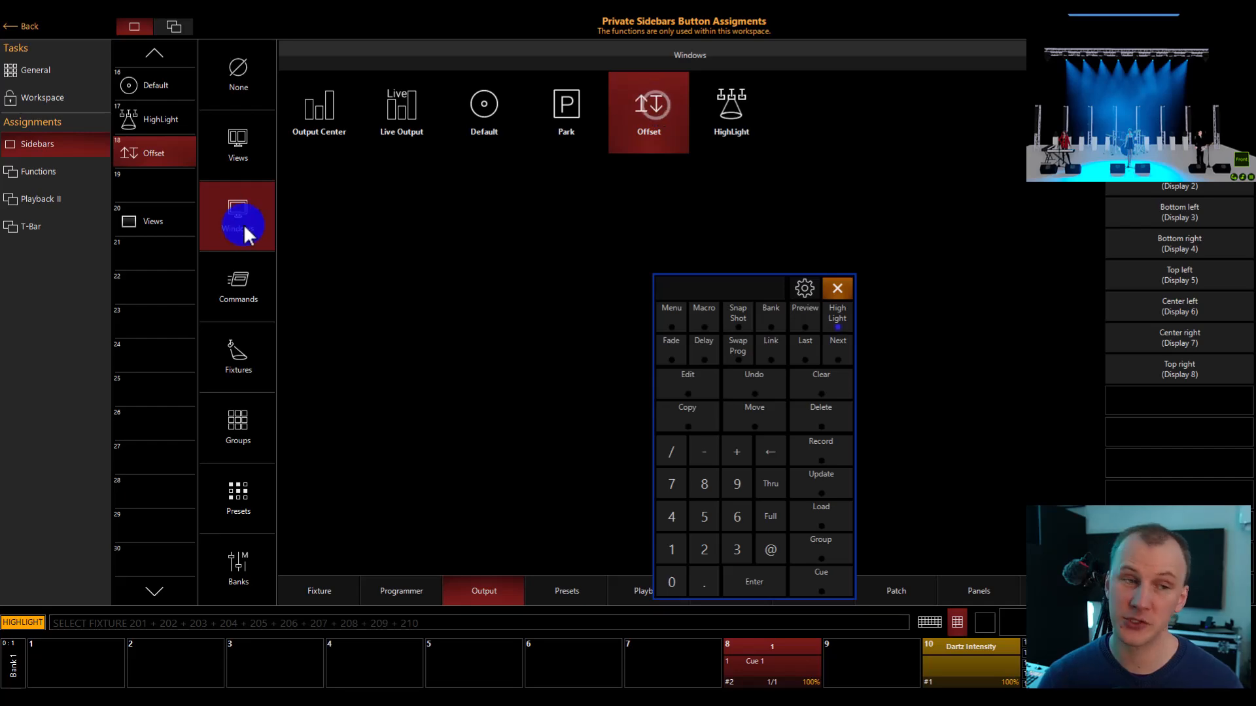
left_click(29, 26)
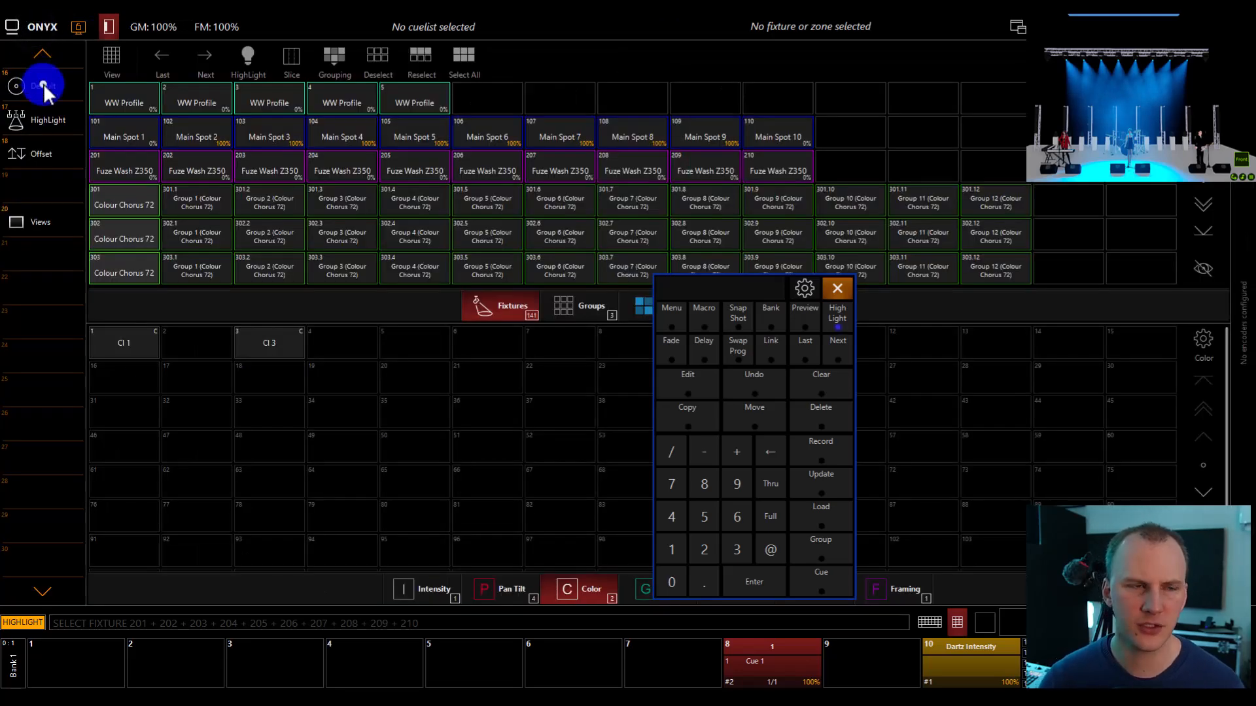
Open the Default window and start editing the fixture default values.
left_click(42, 85)
left_click(155, 147)
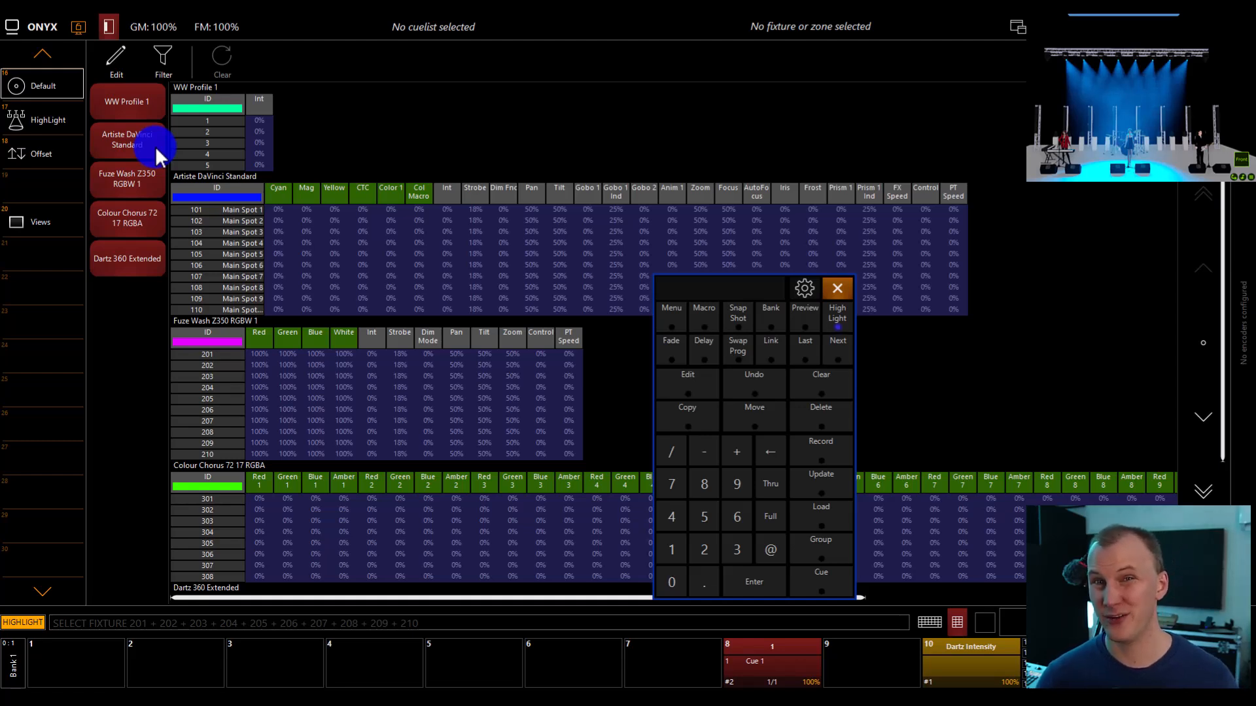
left_click(110, 62)
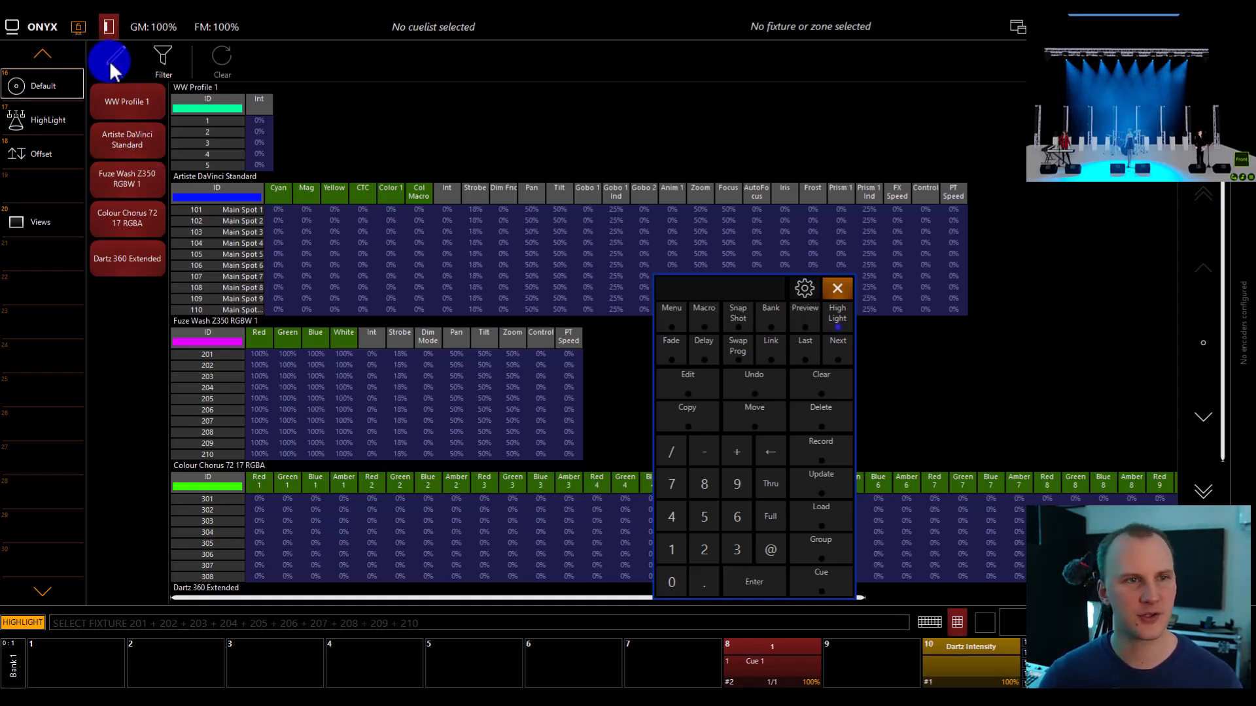
left_click(330, 191)
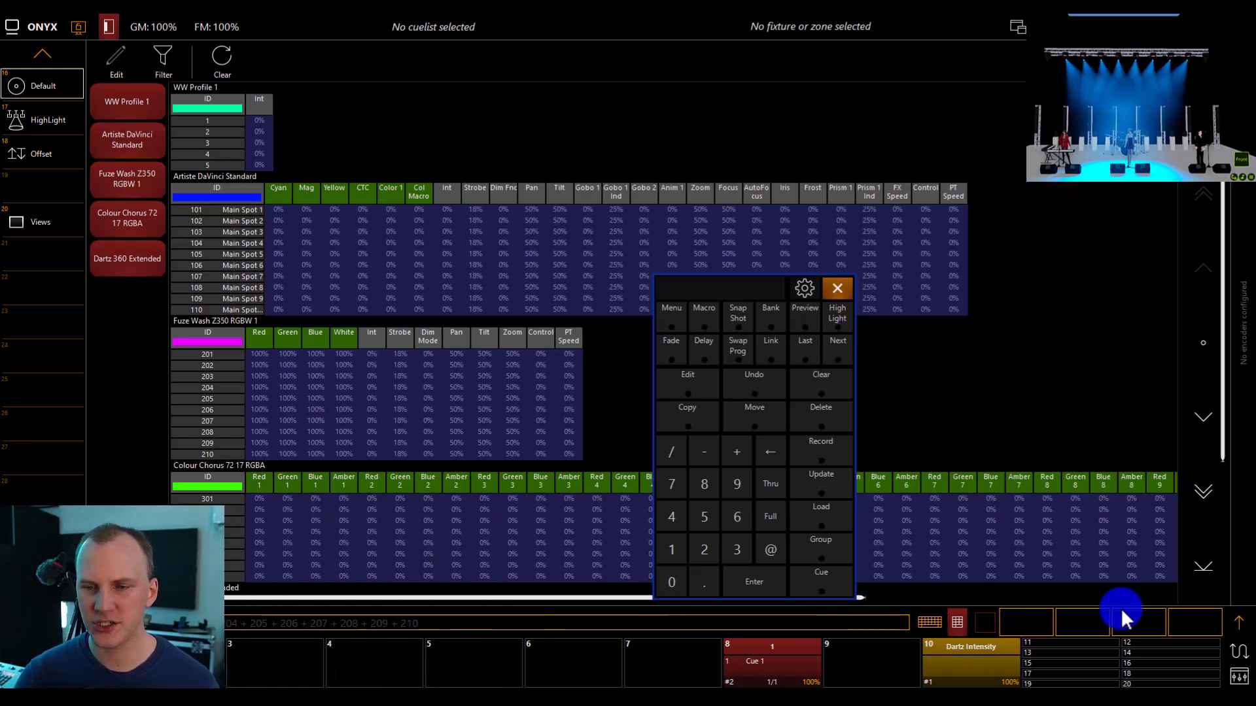
left_click(1236, 627)
left_click(1236, 627)
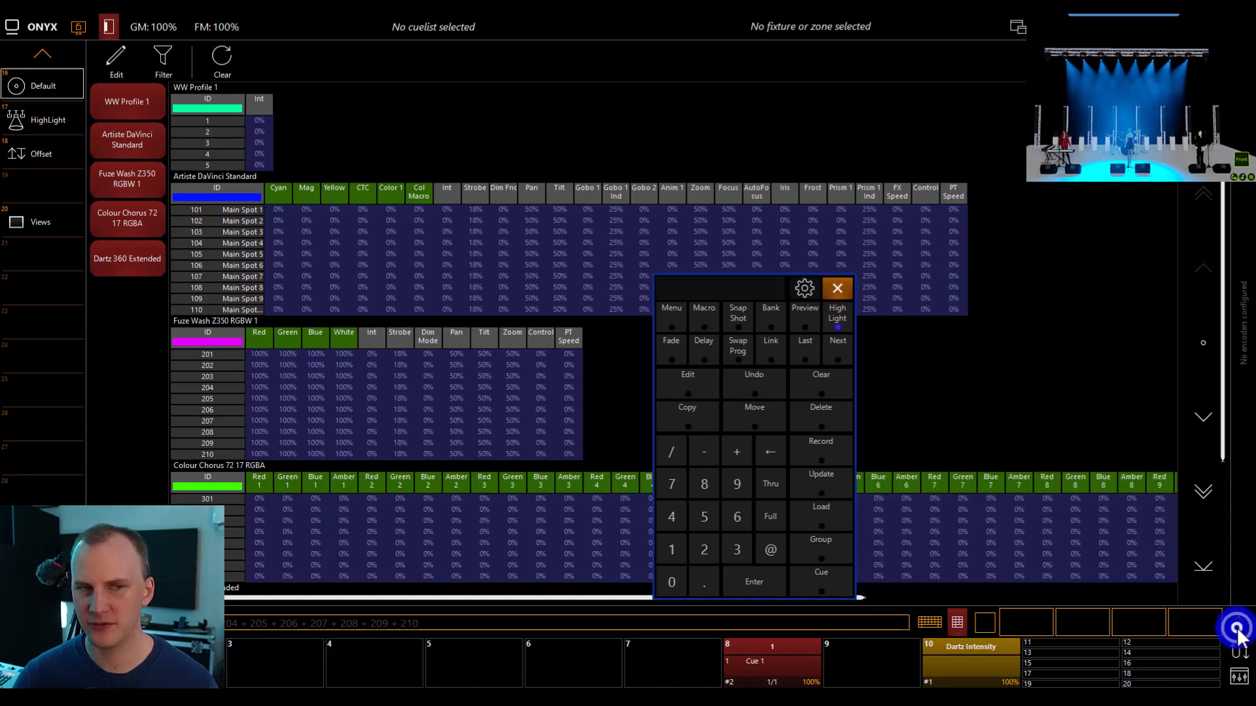
Turn off HighLight in the Vista 2D plan, and select Main Spots 102 to 109 with their parameter controls expanded.
left_click(41, 53)
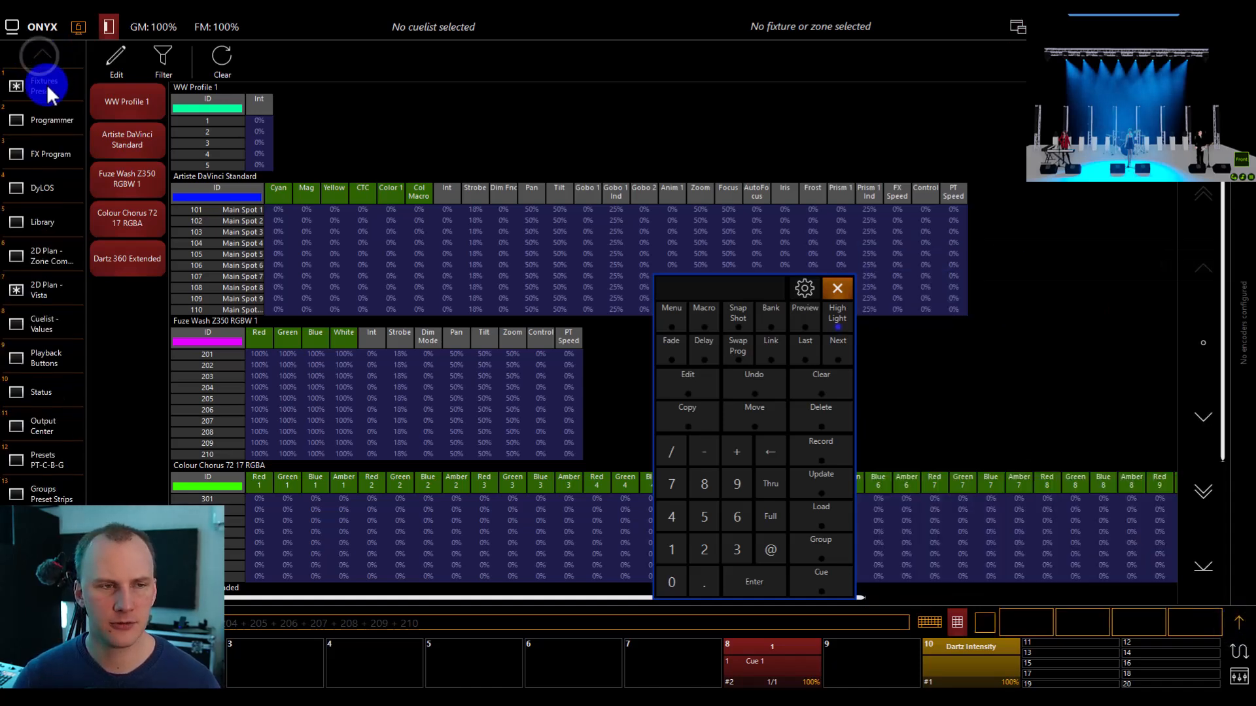
left_click(62, 280)
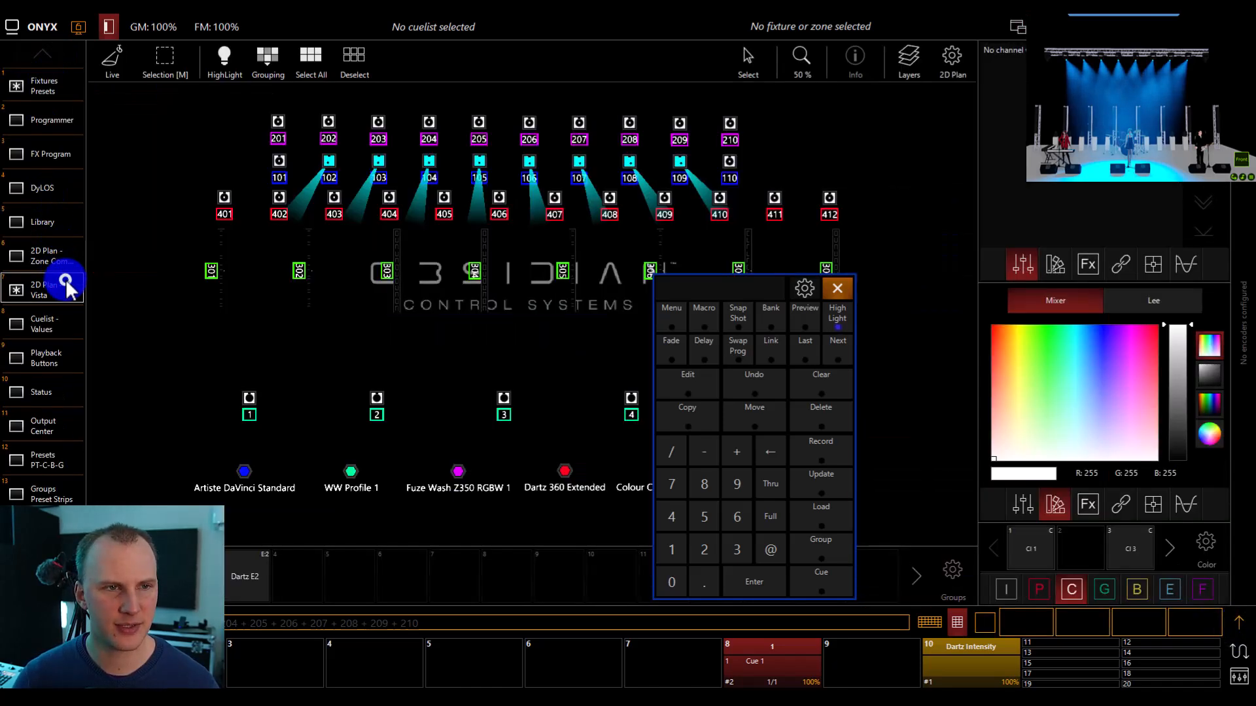
left_click(225, 58)
left_click_drag(307, 154, 700, 194)
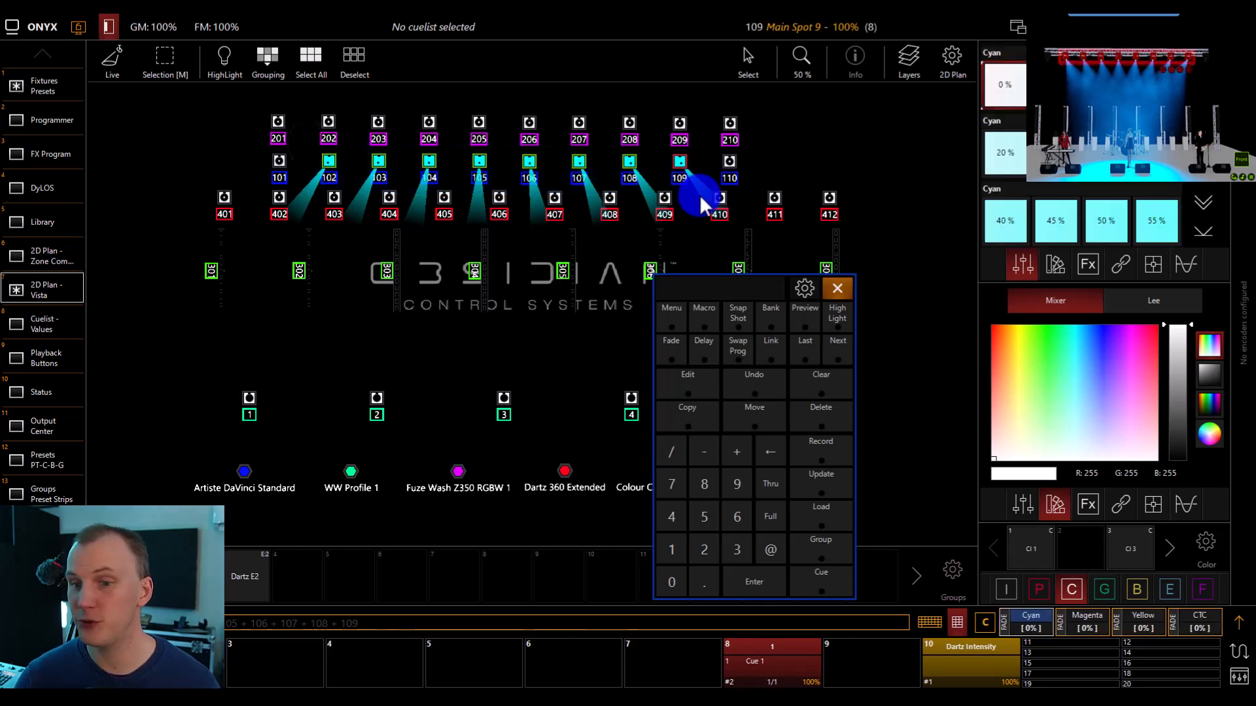
left_click(1120, 642)
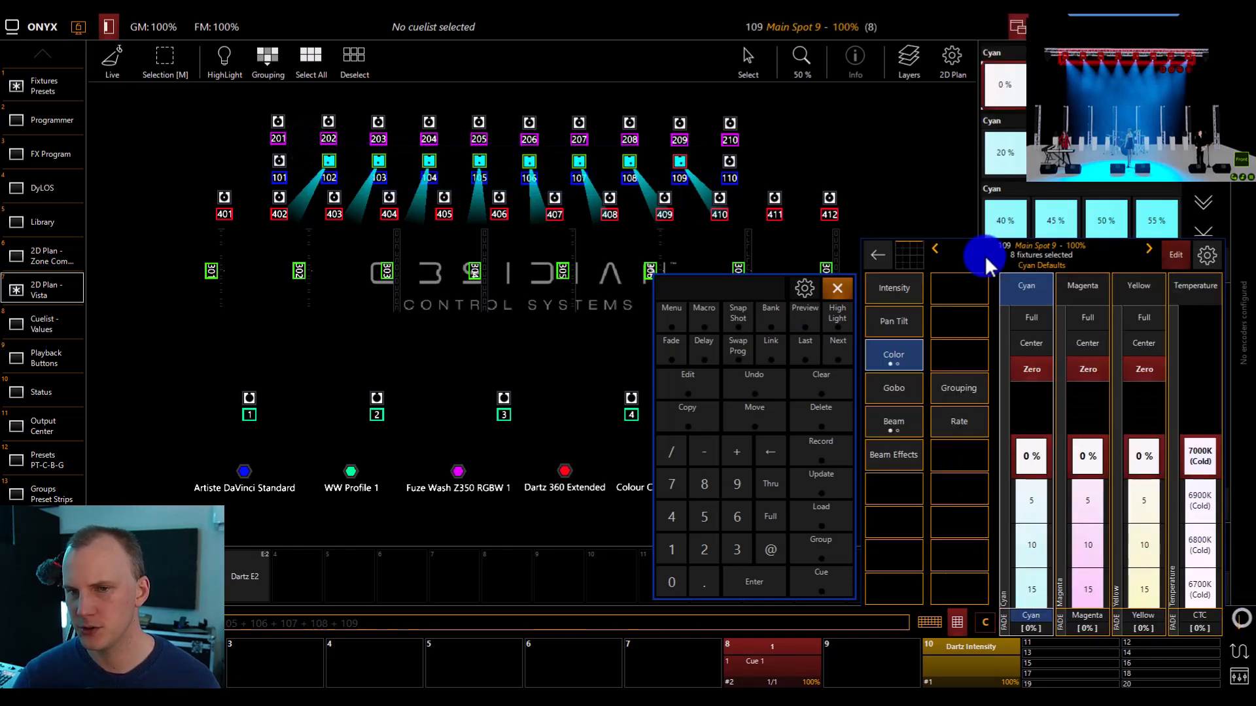
Set the default positions of Main Spots 102 to 109, with pan from 44% to 57% and tilt from 31% to 34%.
left_click(909, 329)
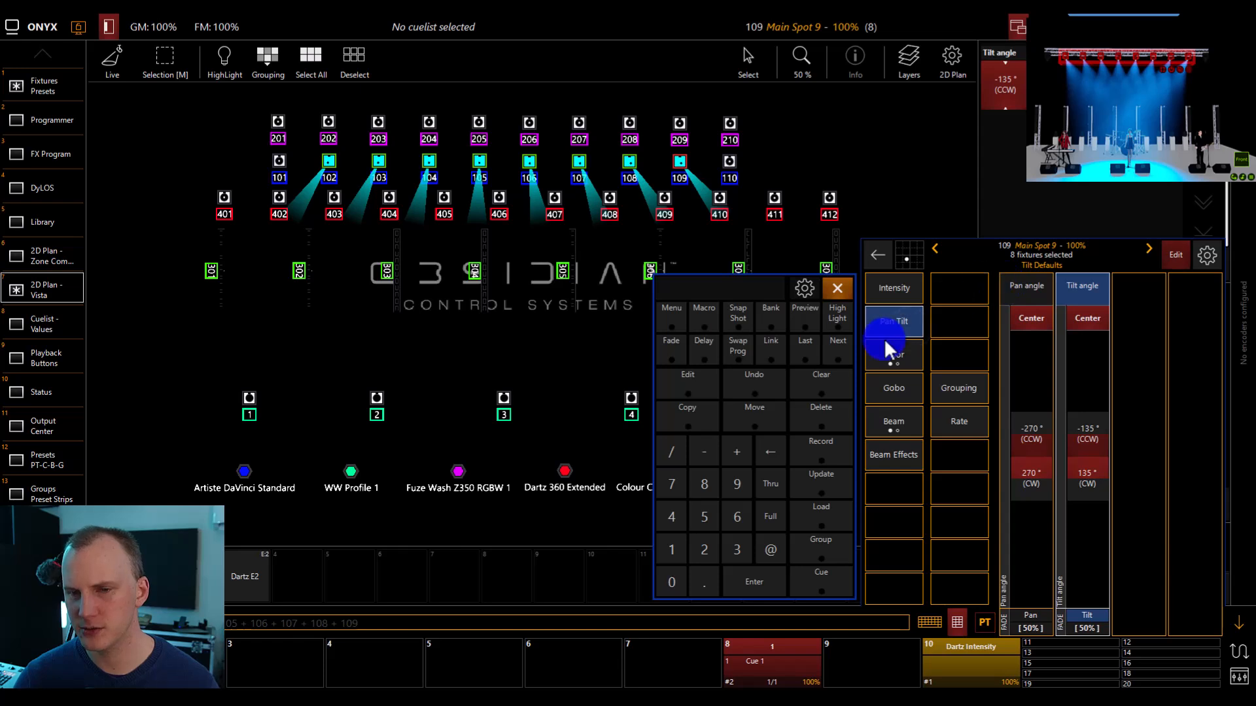
left_click(892, 324)
left_click(886, 379)
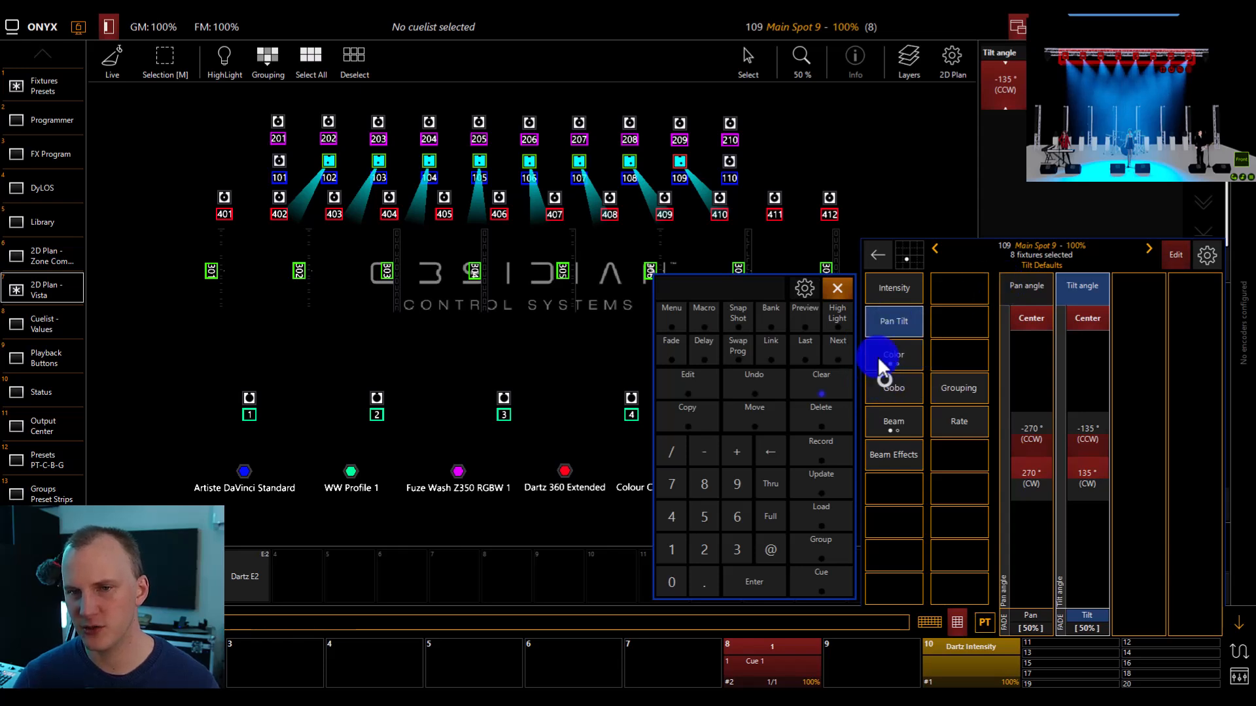
left_click(1042, 286)
left_click(1042, 349)
left_click(1082, 286)
left_click(1081, 347)
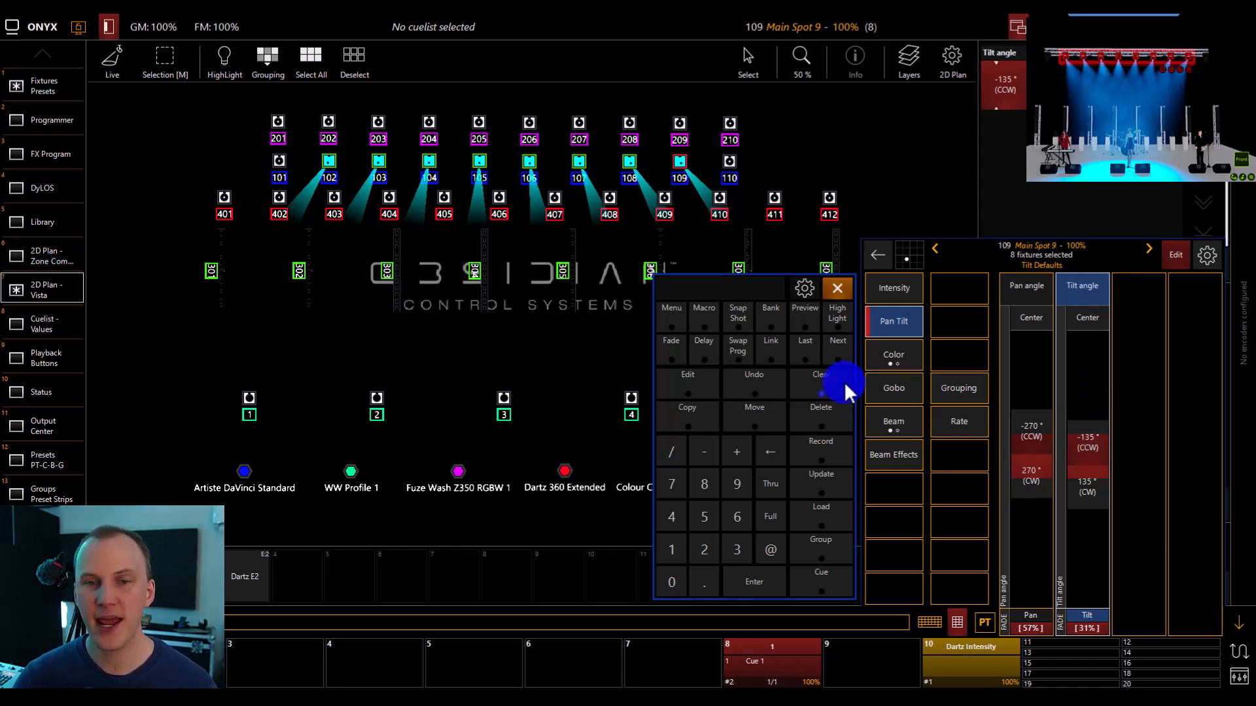
Return to the Default window and finish editing the fixture defaults.
scroll(10, 236, "down", 5)
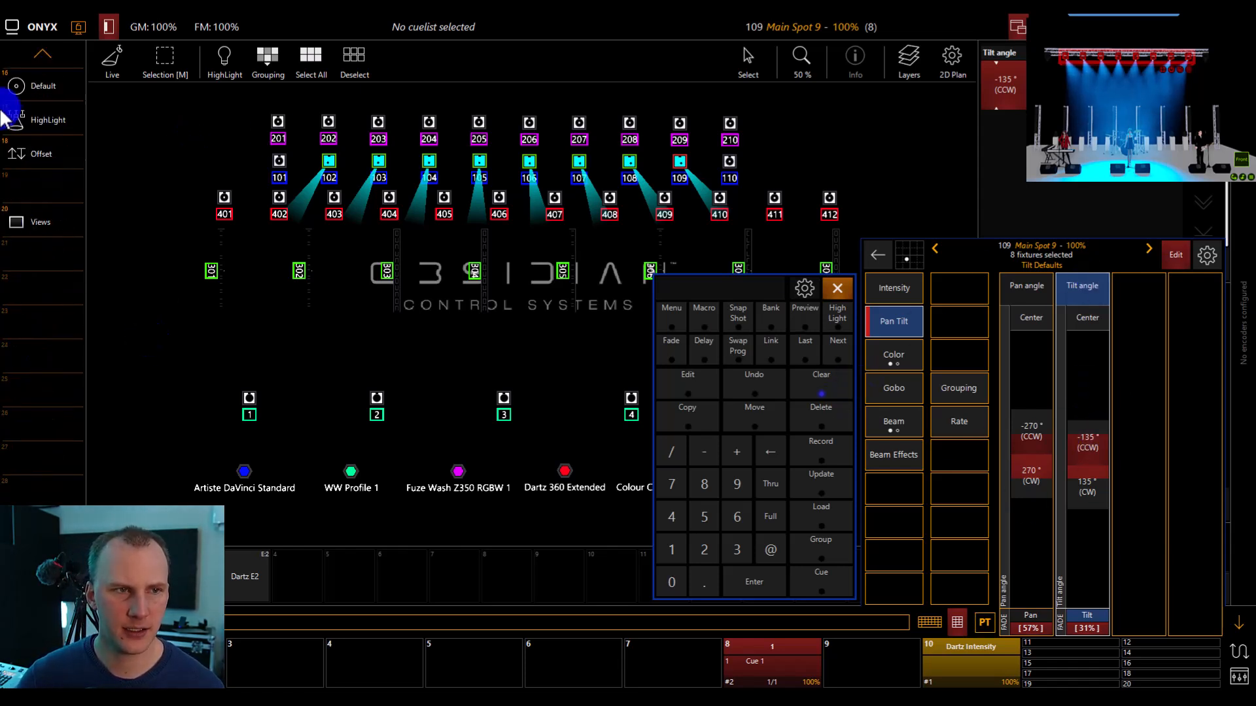
left_click(26, 98)
left_click(133, 70)
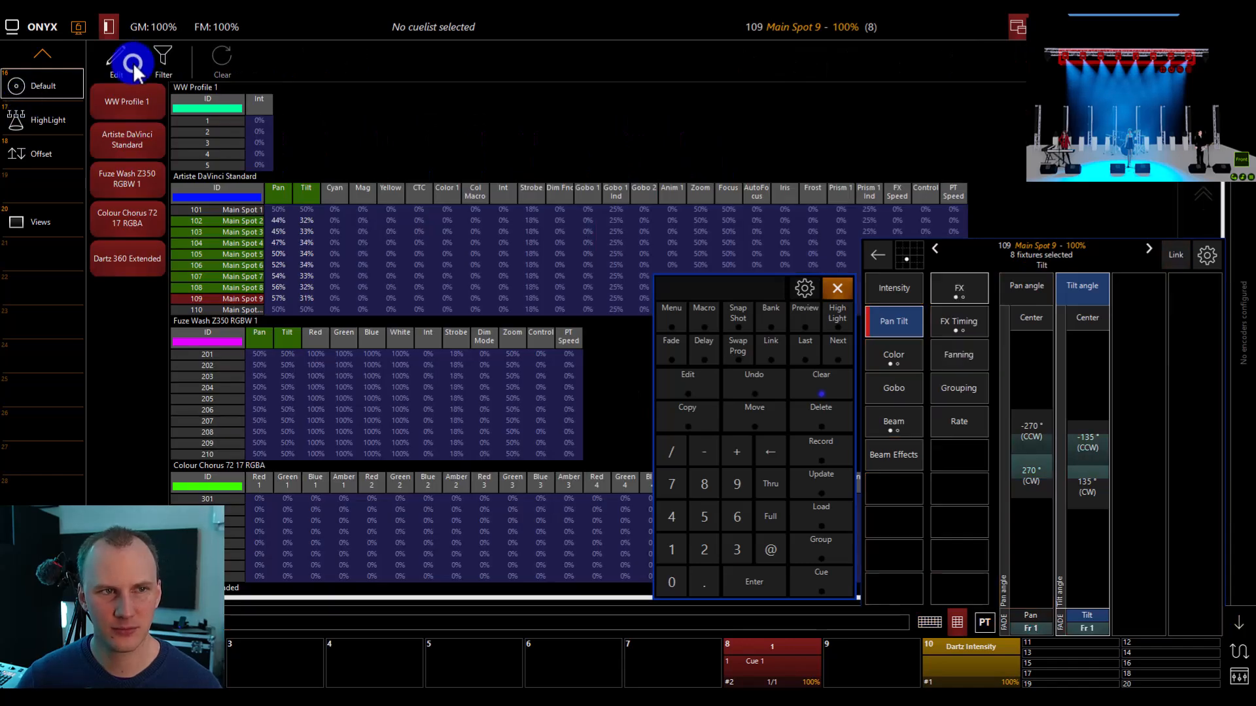
Clear the programmer and release the cuelist on playback 8 to check the truss fixtures at their default values.
left_click(827, 379)
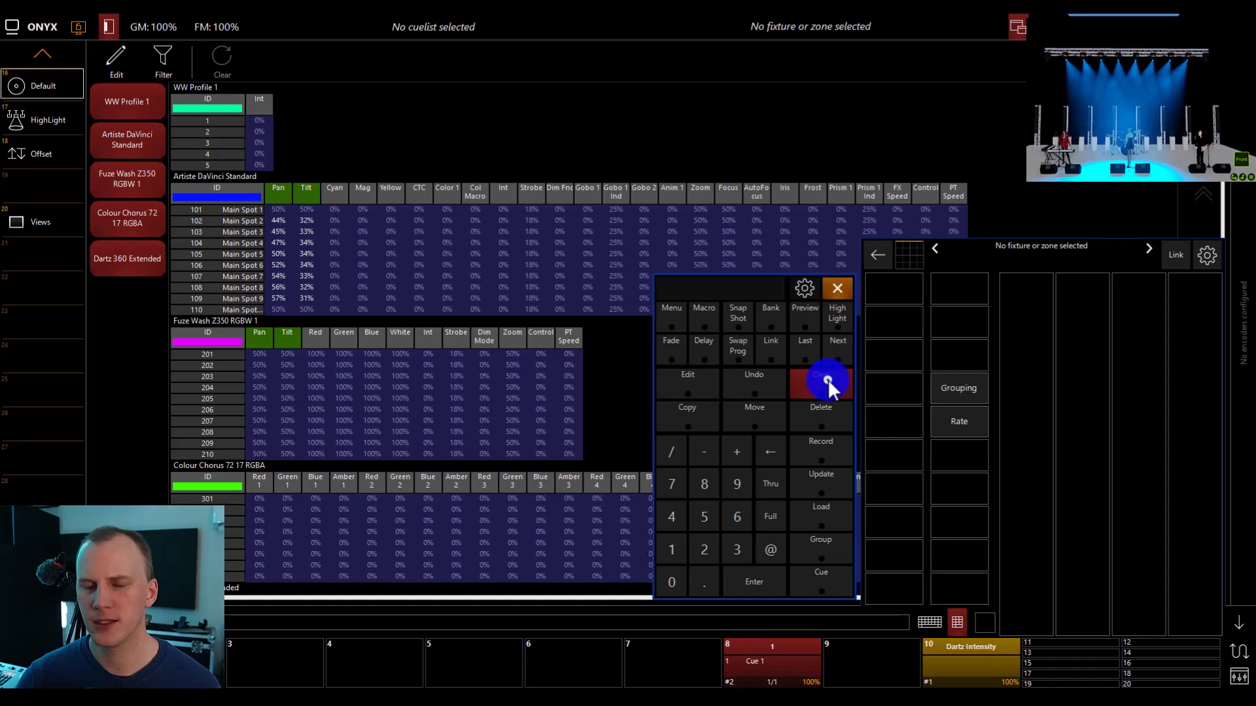
left_click(790, 668)
left_click(771, 575)
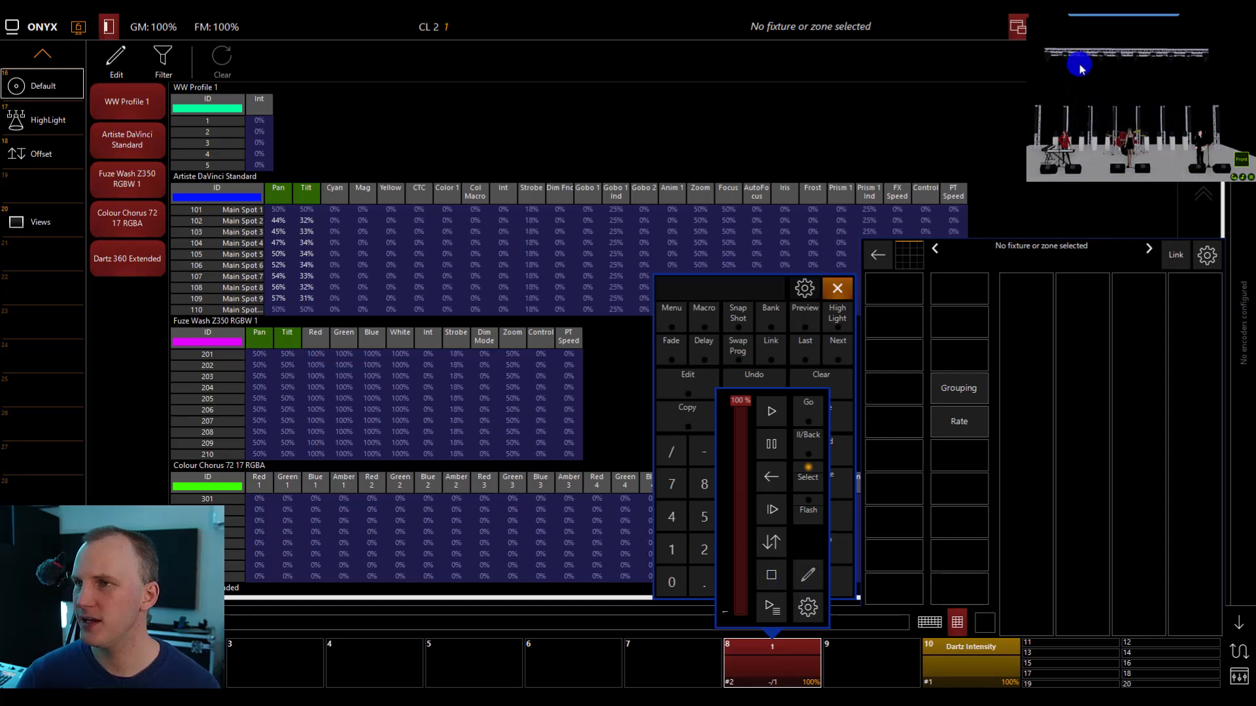
left_click_drag(1064, 47, 1163, 64)
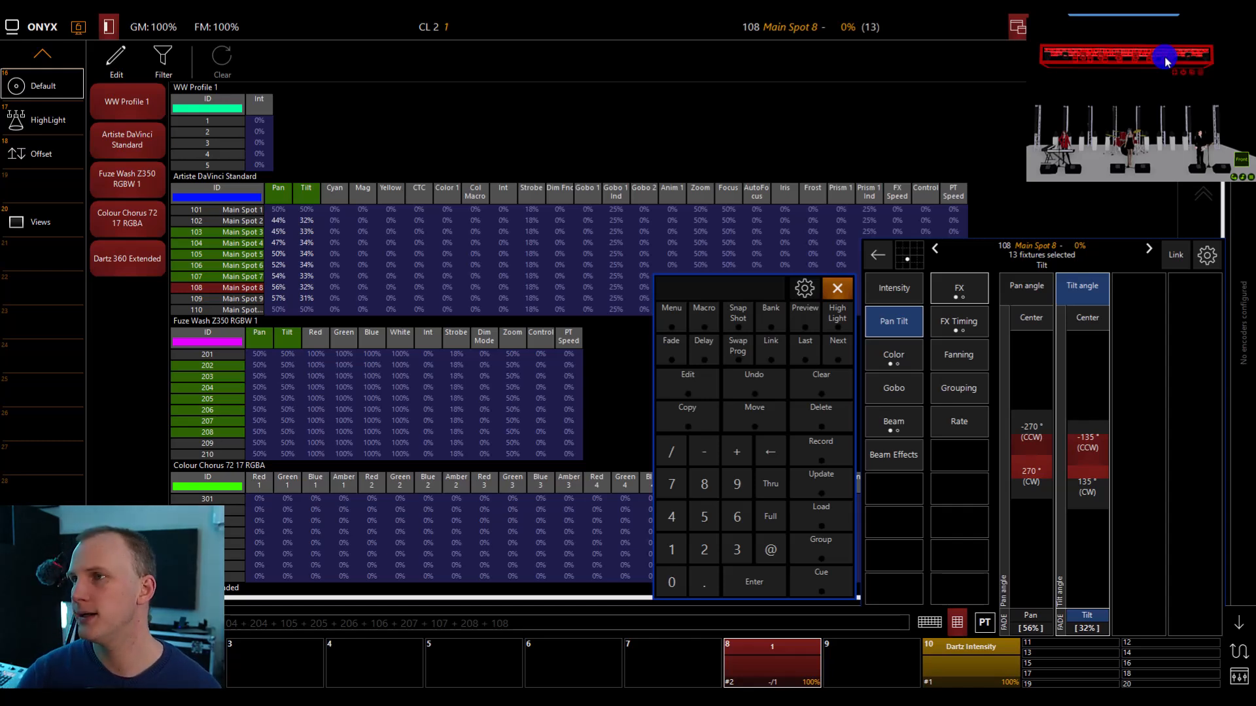
left_click(1160, 25)
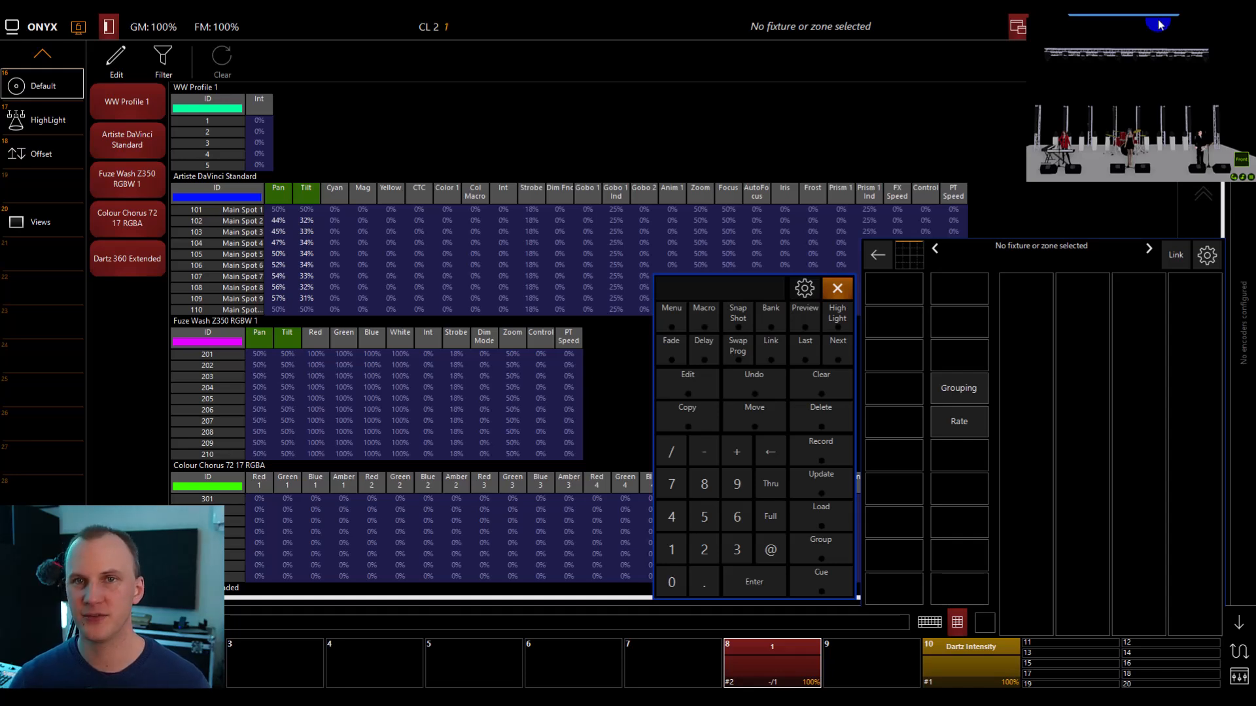
Start Cue 1 of the cuelist on playback 8 again.
left_click(46, 52)
left_click(45, 52)
left_click(775, 666)
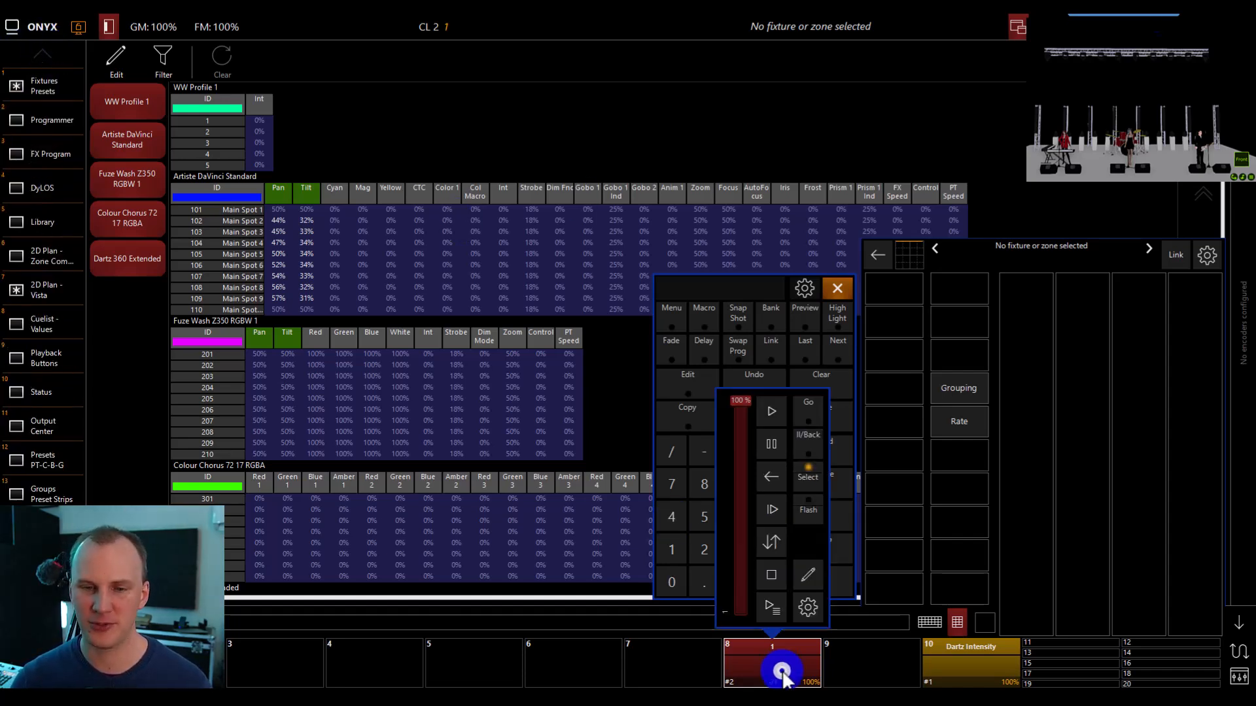
left_click(771, 419)
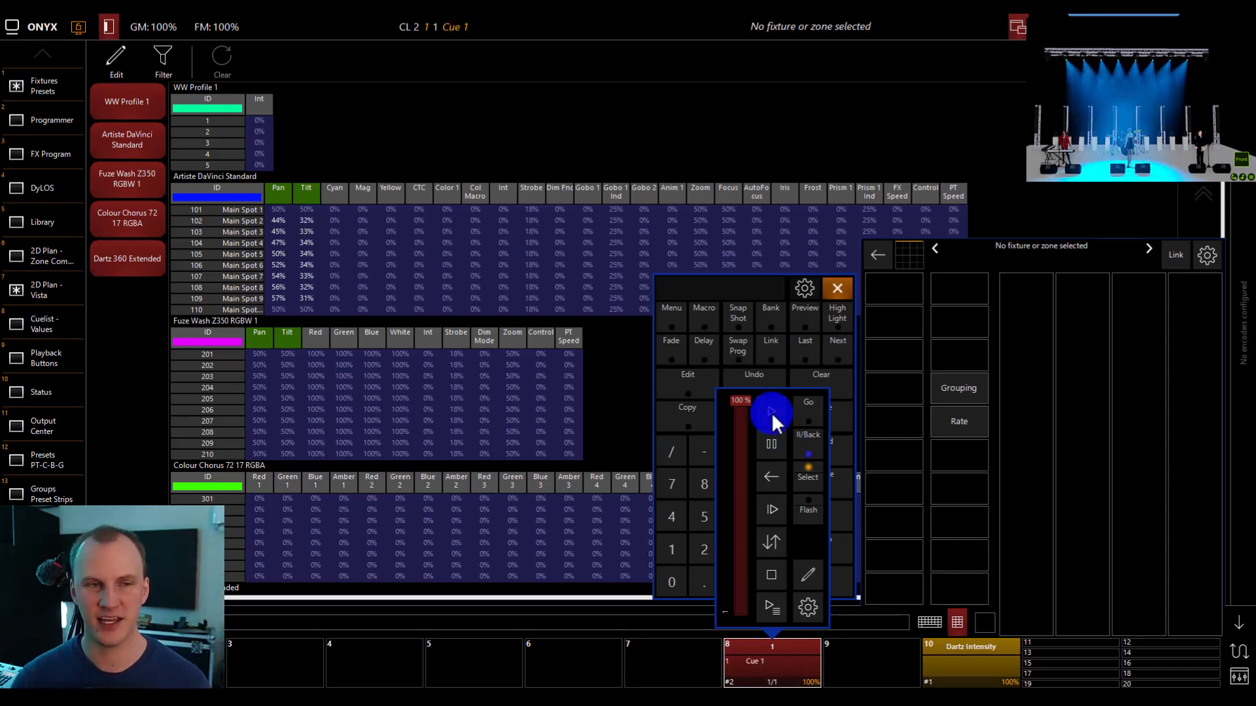
left_click(798, 652)
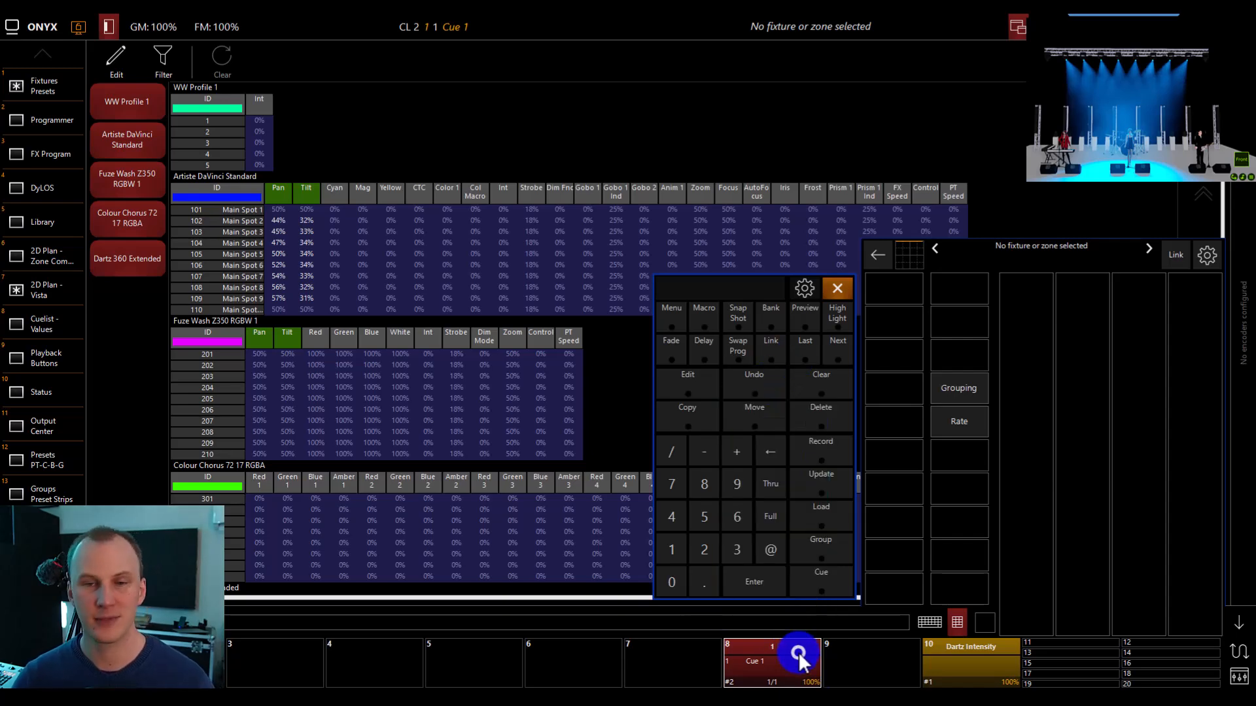
Open the HighLight window and hide the fixture parameter controls and the command keypad.
scroll(10, 193, "down", 5)
left_click(37, 115)
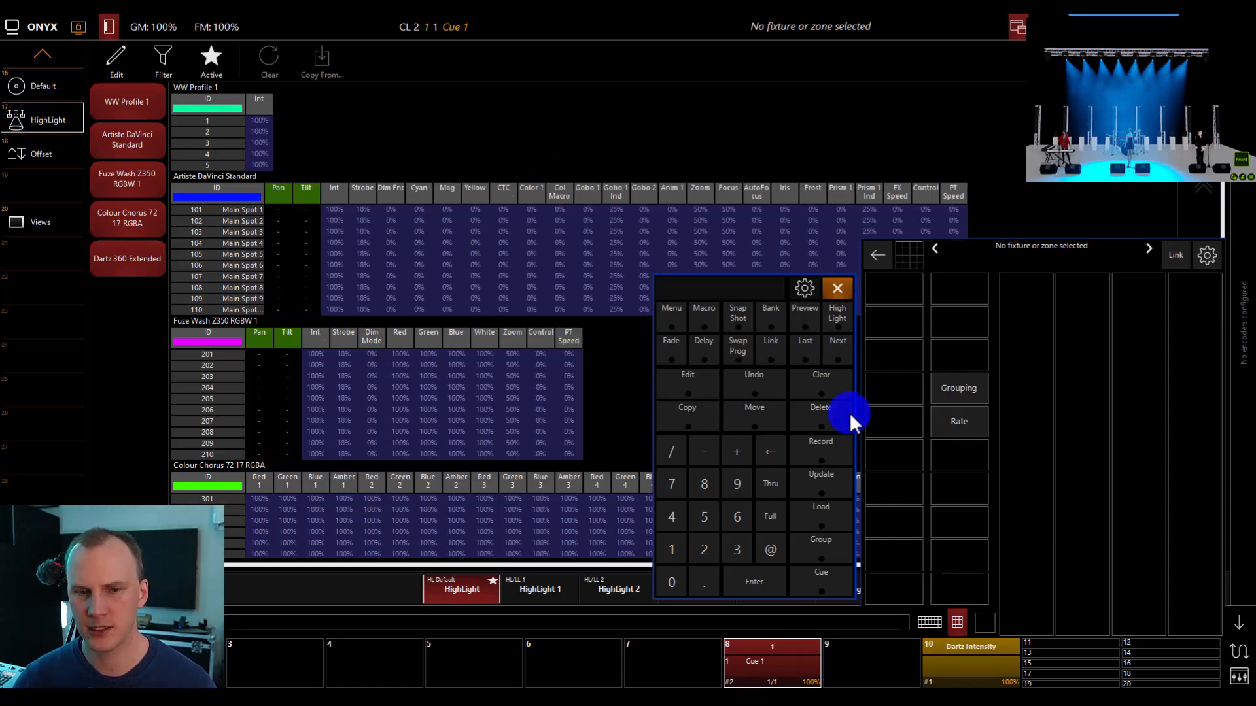
left_click(1240, 621)
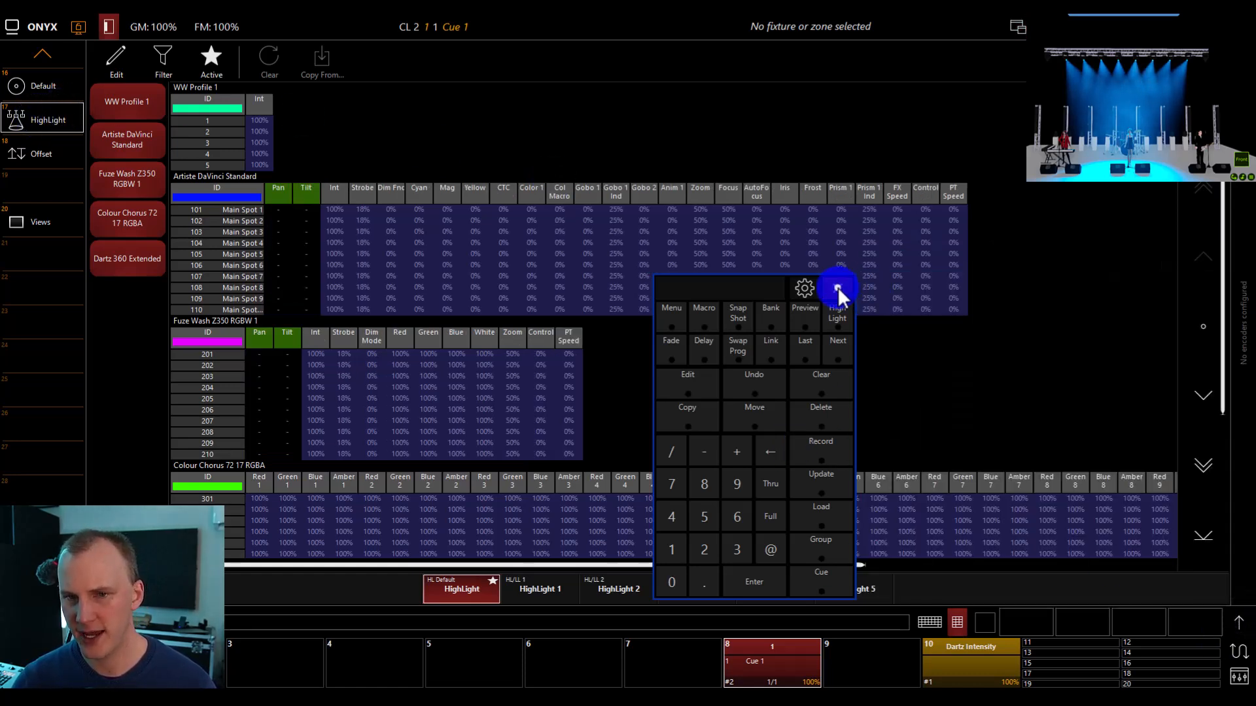
left_click(838, 288)
Look through the HighLight 1 to HighLight 5 sets for stored fixture values.
left_click(565, 583)
left_click(616, 588)
left_click(668, 589)
left_click(796, 589)
left_click(860, 590)
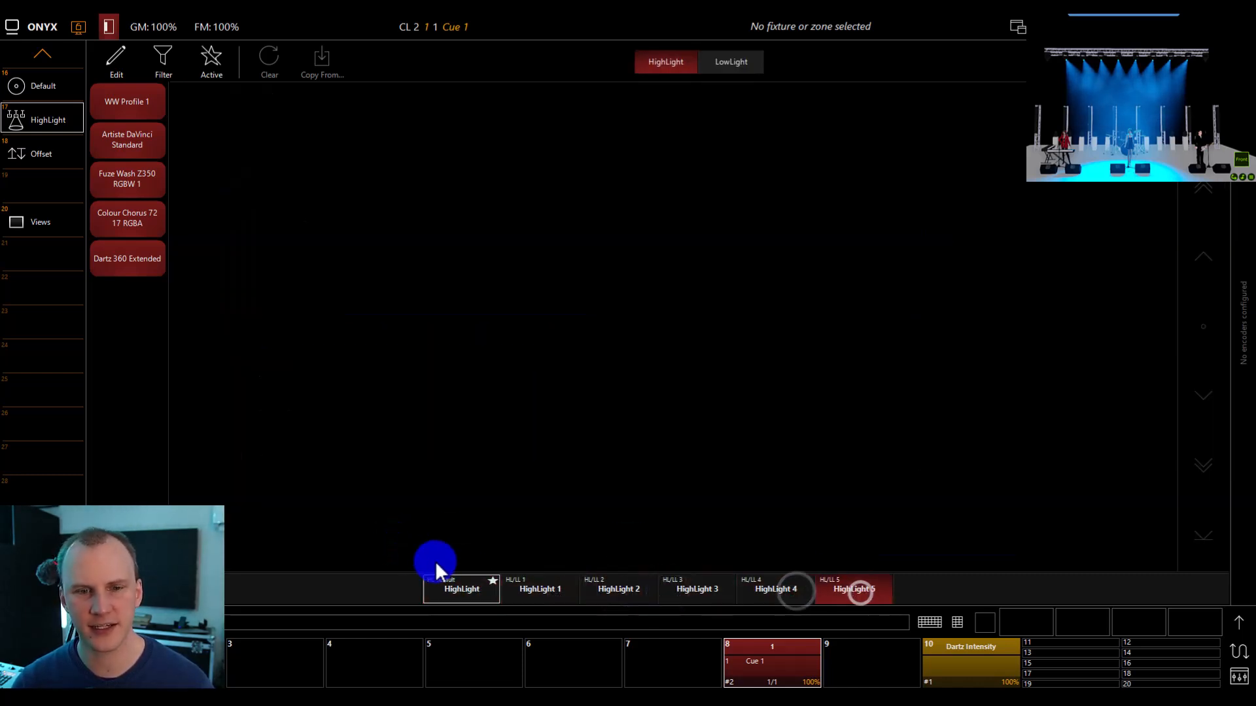
Edit HighLight 1 and copy the Default HighLight values into it for all fixtures.
left_click(540, 586)
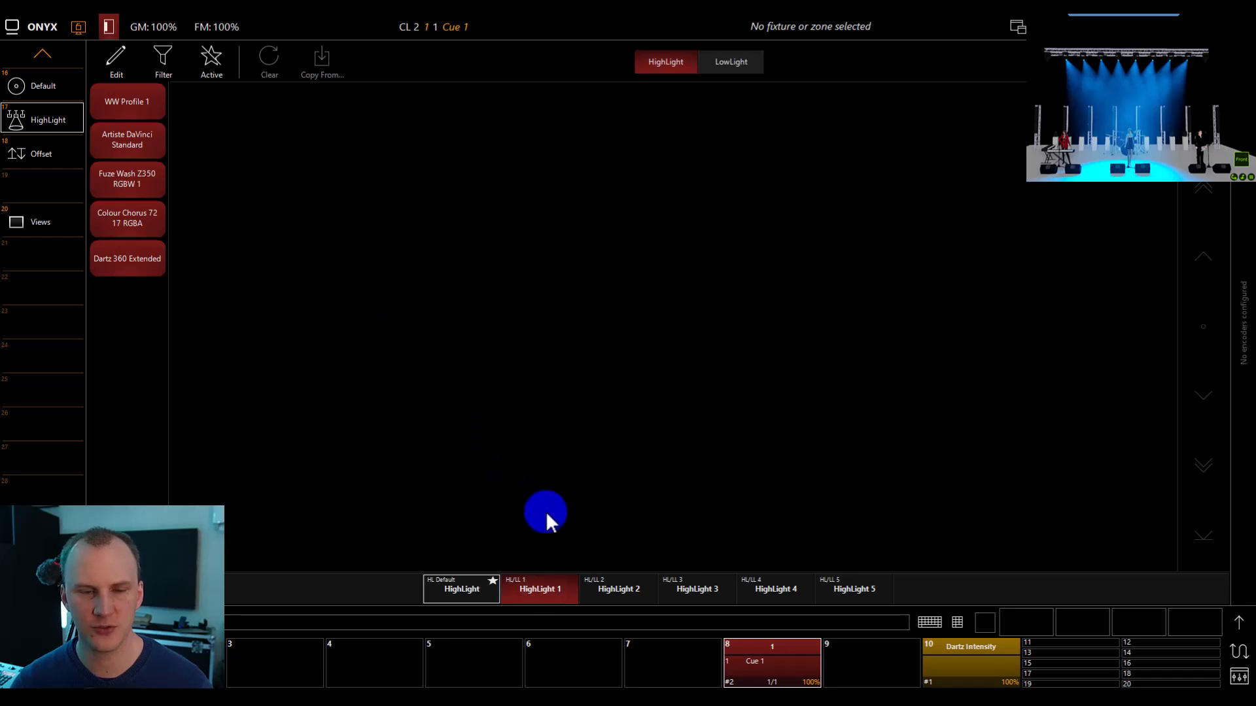
left_click(109, 66)
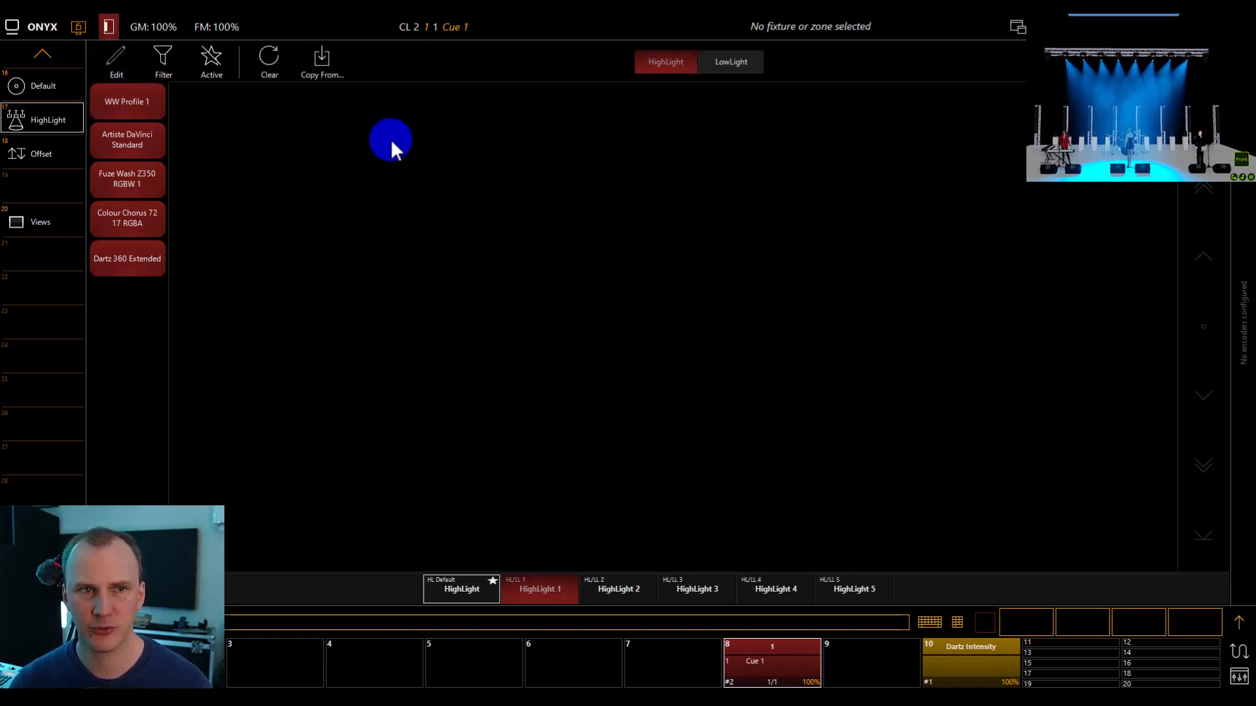
left_click(331, 64)
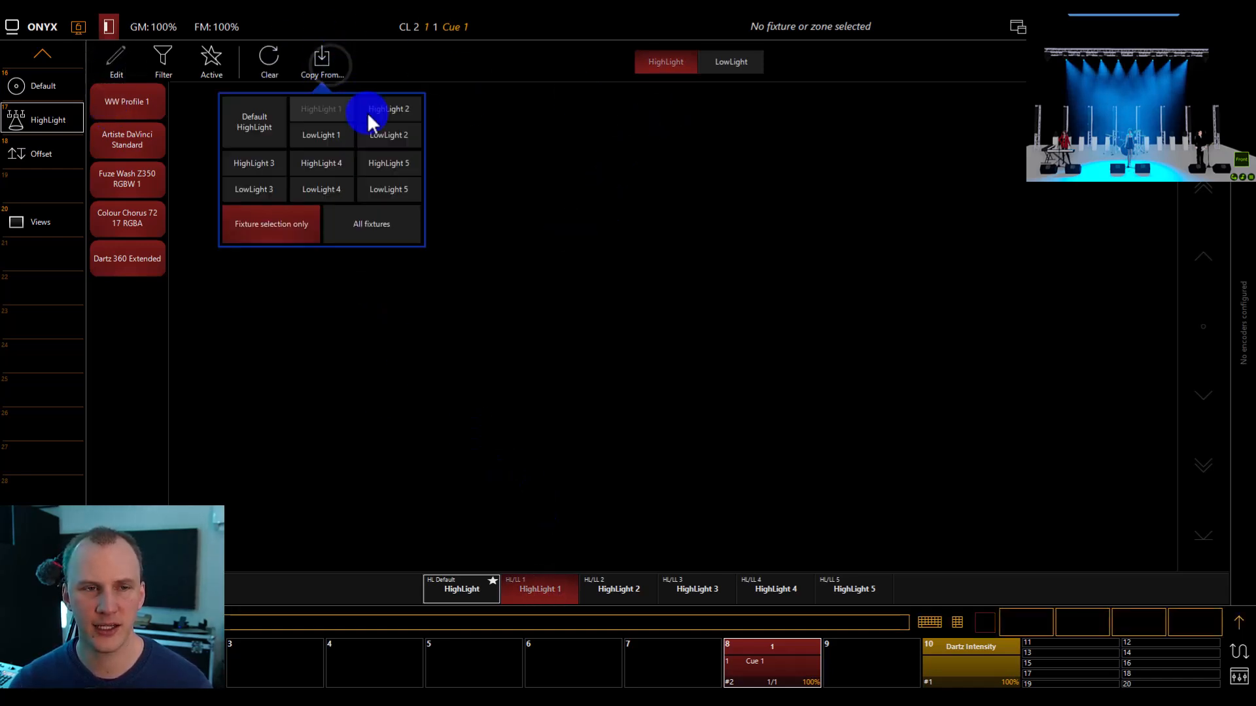
left_click(367, 223)
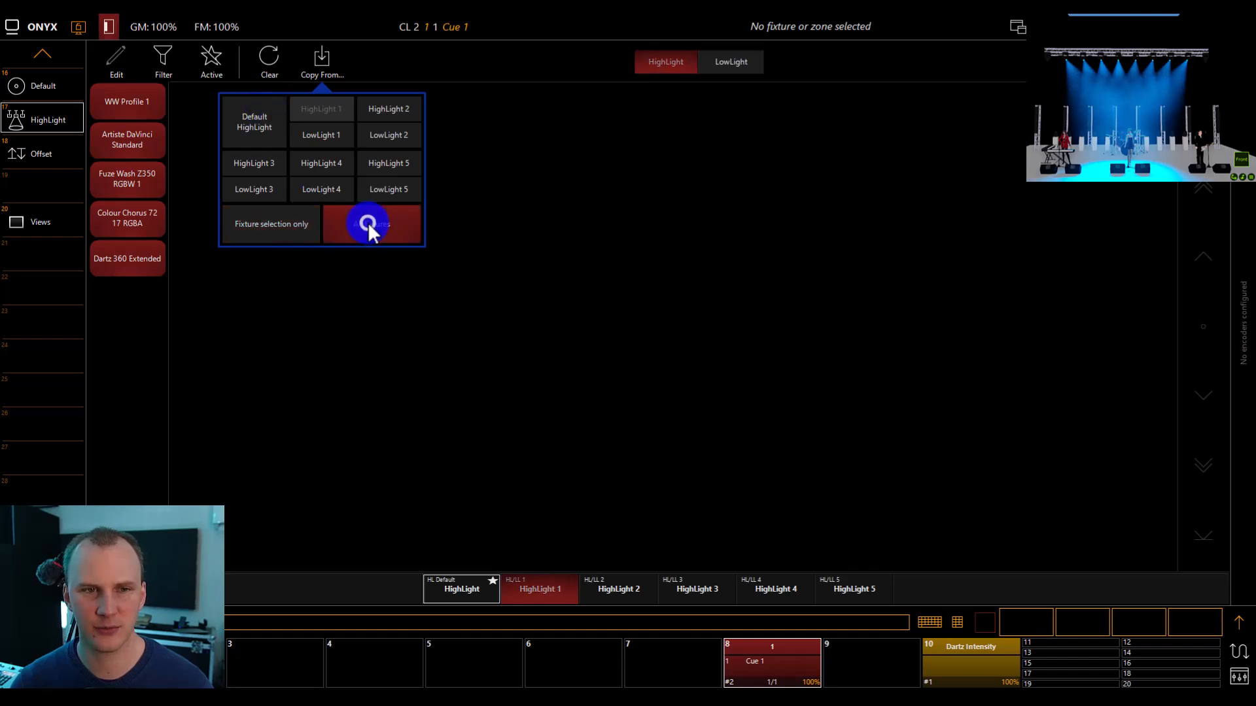
left_click(281, 226)
left_click(359, 226)
left_click(240, 103)
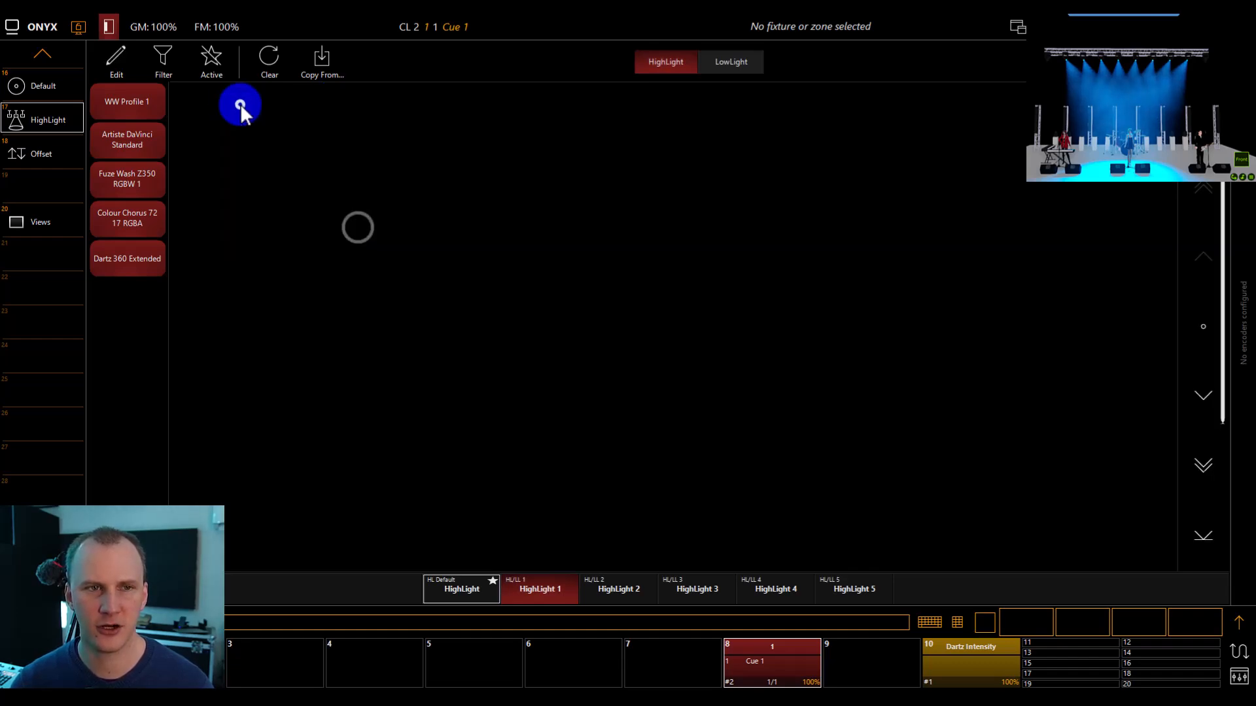
Check the LowLight and HighLight values of HighLight 1, and finish editing the set.
left_click(720, 62)
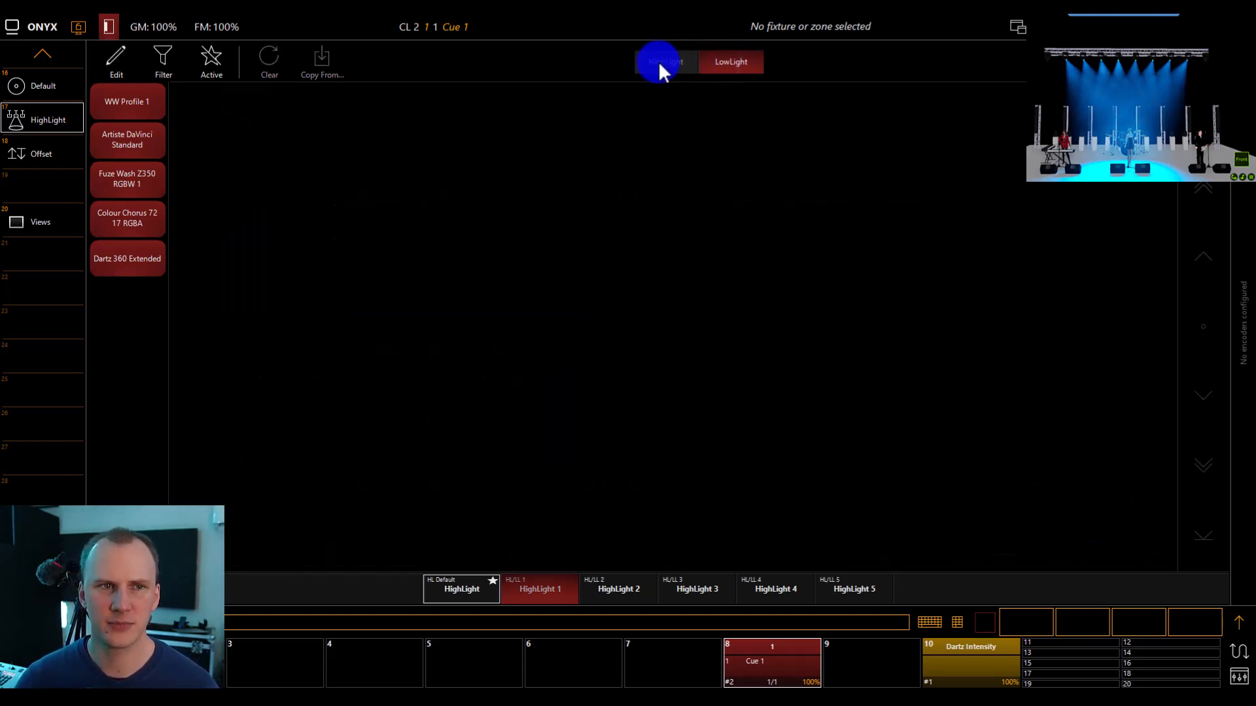
left_click(658, 62)
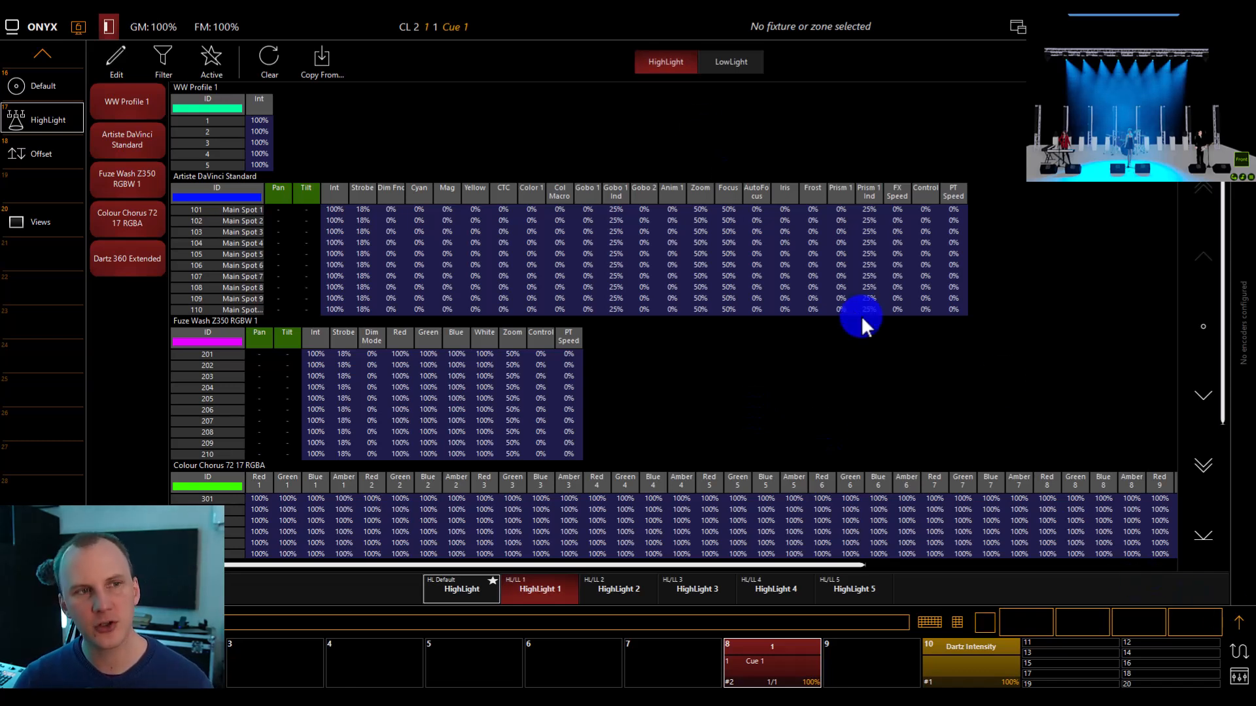
left_click(113, 61)
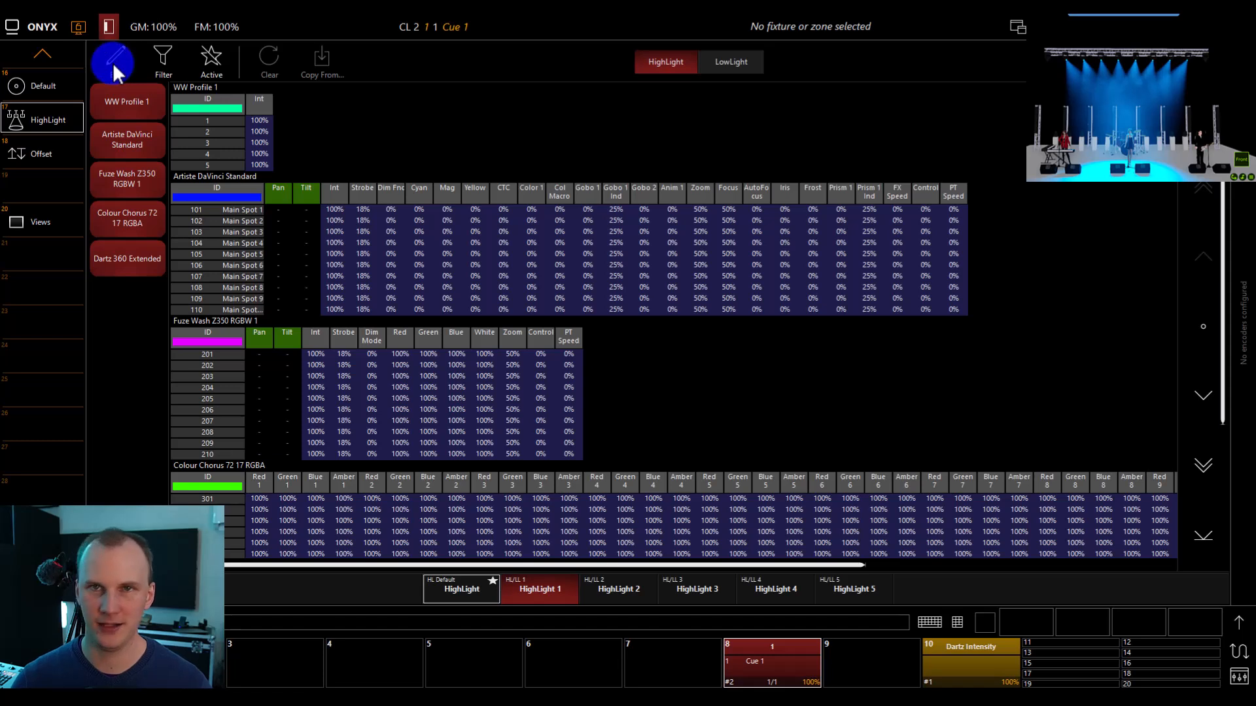